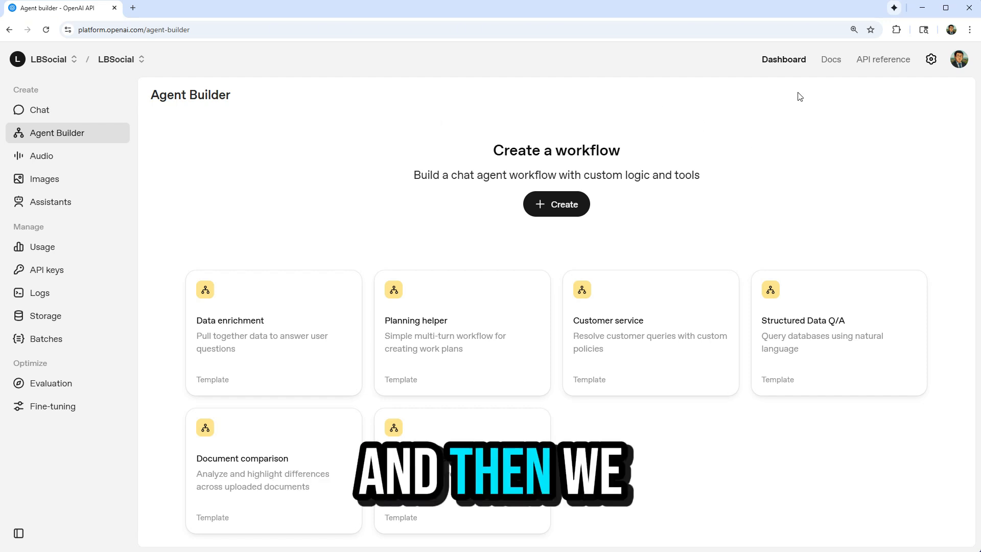
# Open Agent Builder from the dashboard and create a new blank workflow.
pyautogui.click(784, 60)
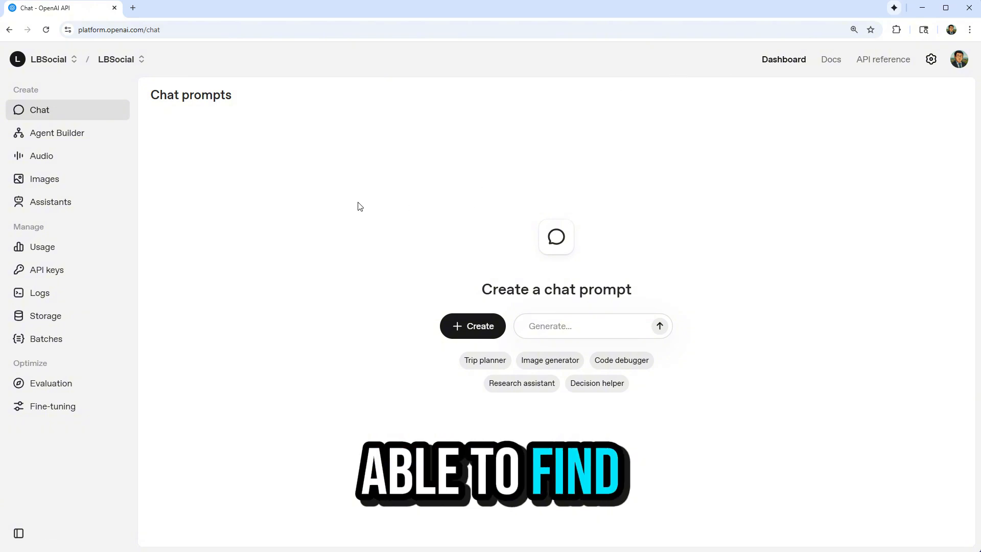
pyautogui.click(78, 138)
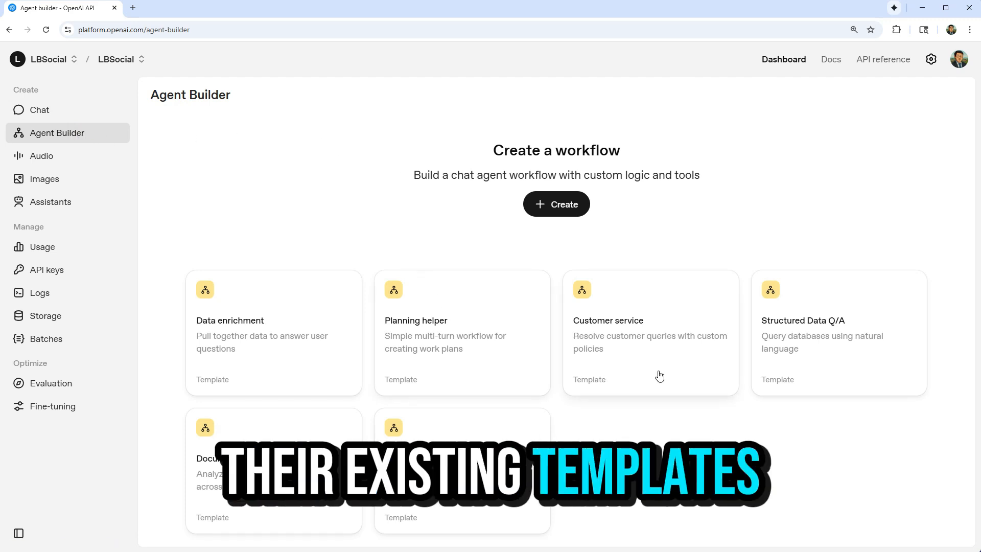
pyautogui.click(546, 204)
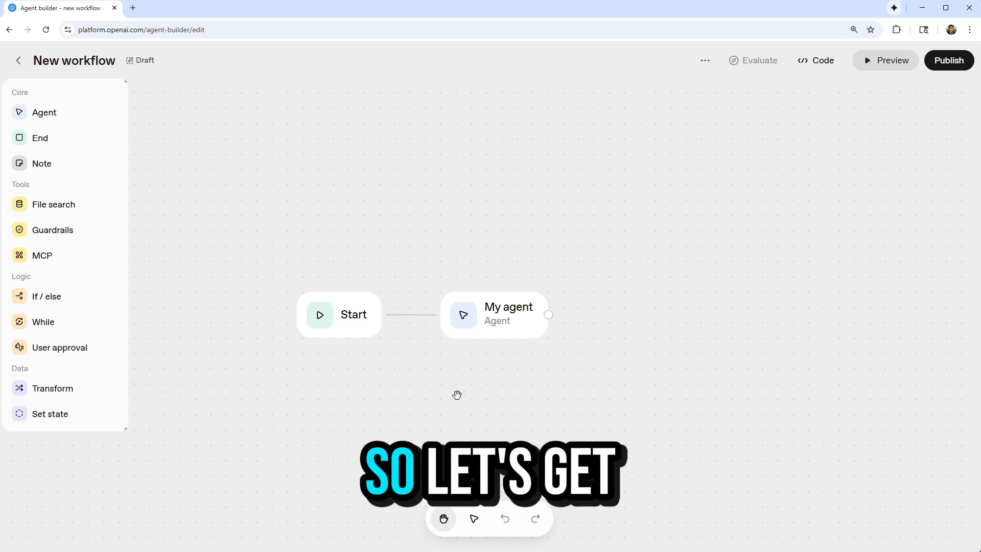
# Inspect the Start node's input variables and delete the default My agent node from the workflow.
pyautogui.click(376, 330)
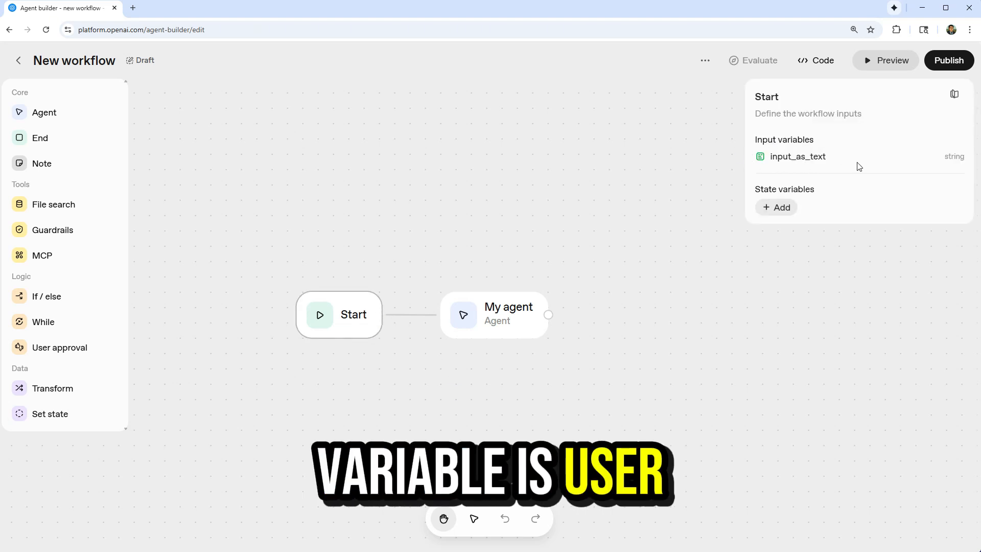
pyautogui.click(503, 325)
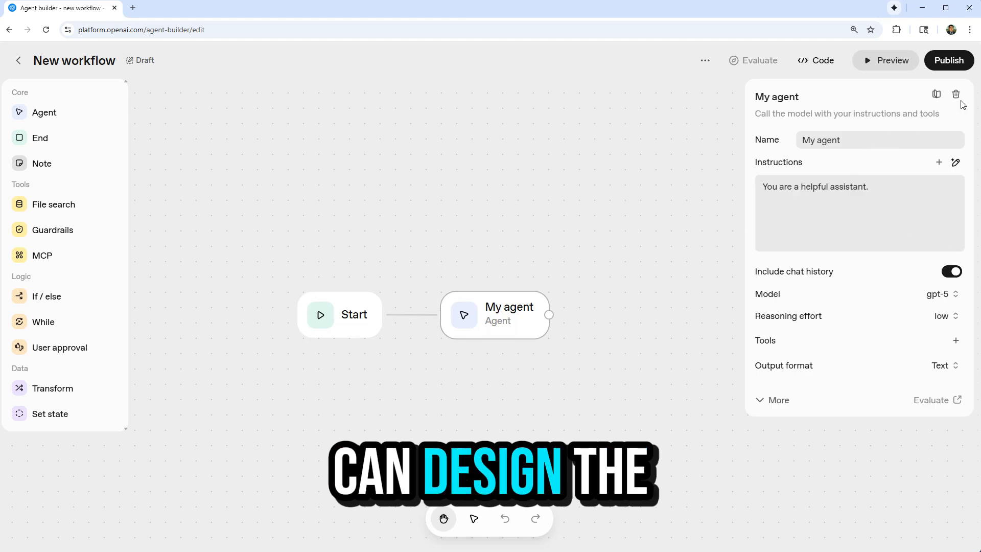
pyautogui.click(965, 97)
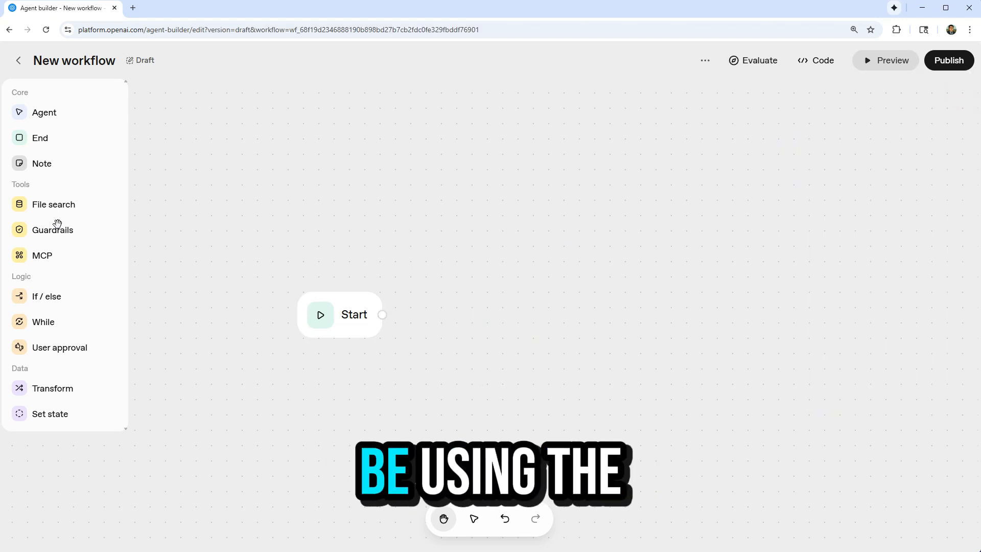
# Add a Guardrails node to the canvas and connect the Start node's output to it.
pyautogui.moveTo(53, 230); pyautogui.dragTo(387, 321)
pyautogui.click(511, 317)
pyautogui.moveTo(511, 318); pyautogui.dragTo(488, 300)
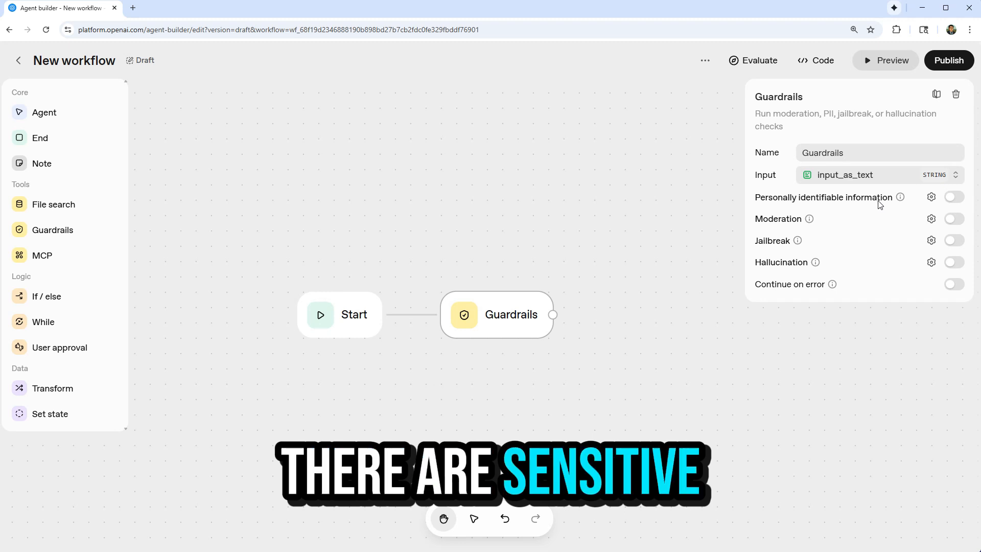
# Enable the Moderation and Jailbreak checks on the Guardrails node, leave Personally identifiable information off, and review the moderation categories.
pyautogui.click(953, 198)
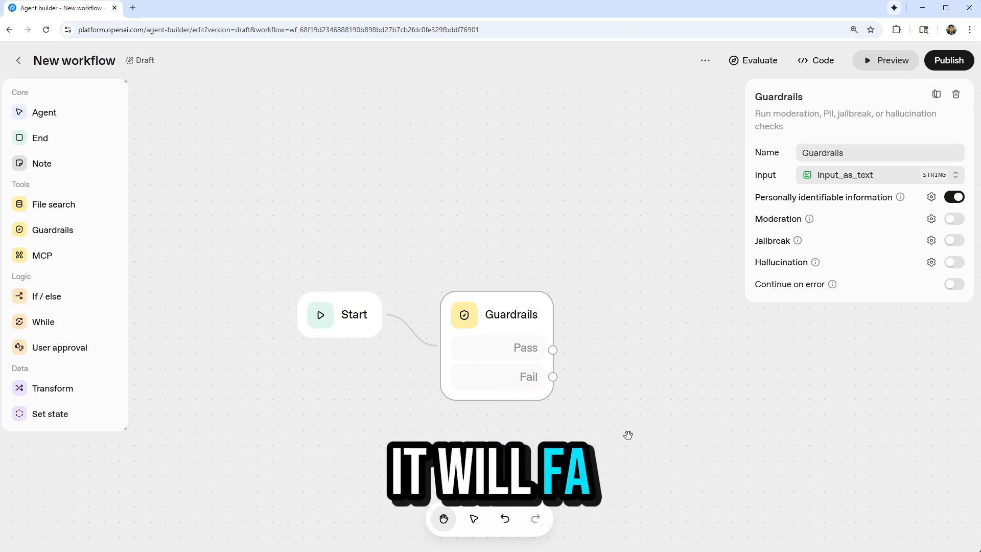
pyautogui.click(956, 197)
pyautogui.click(955, 219)
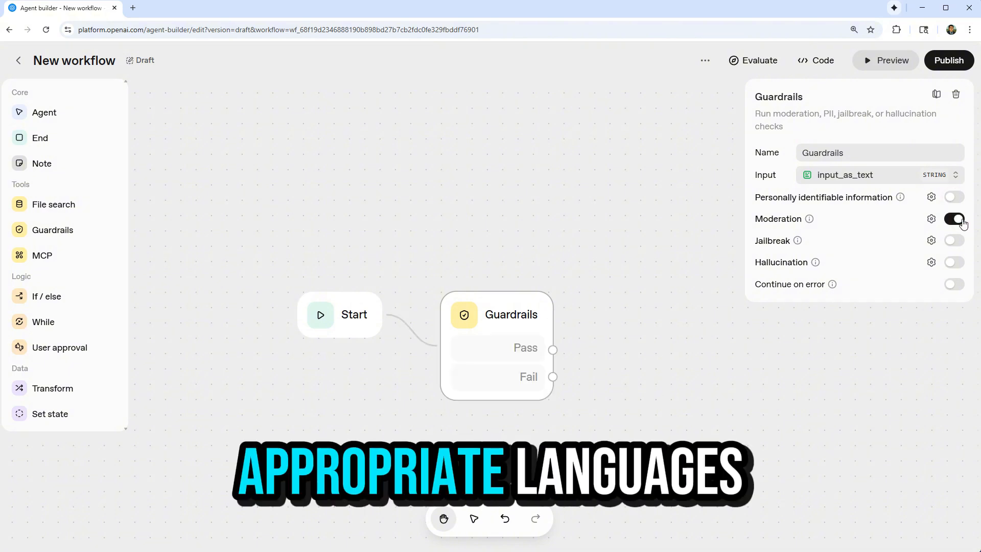
pyautogui.click(931, 219)
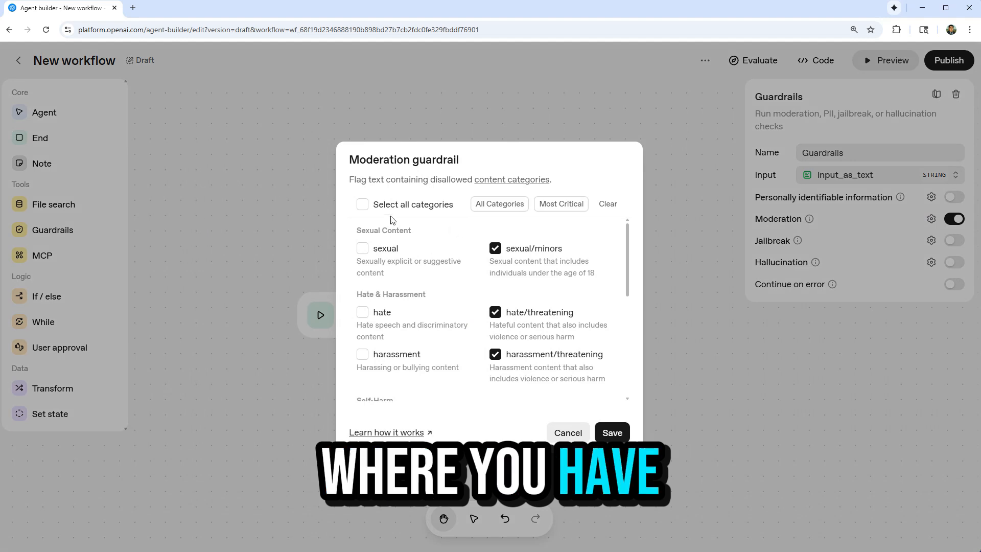
pyautogui.scroll(-5, 458, 291)
pyautogui.scroll(5, 458, 292)
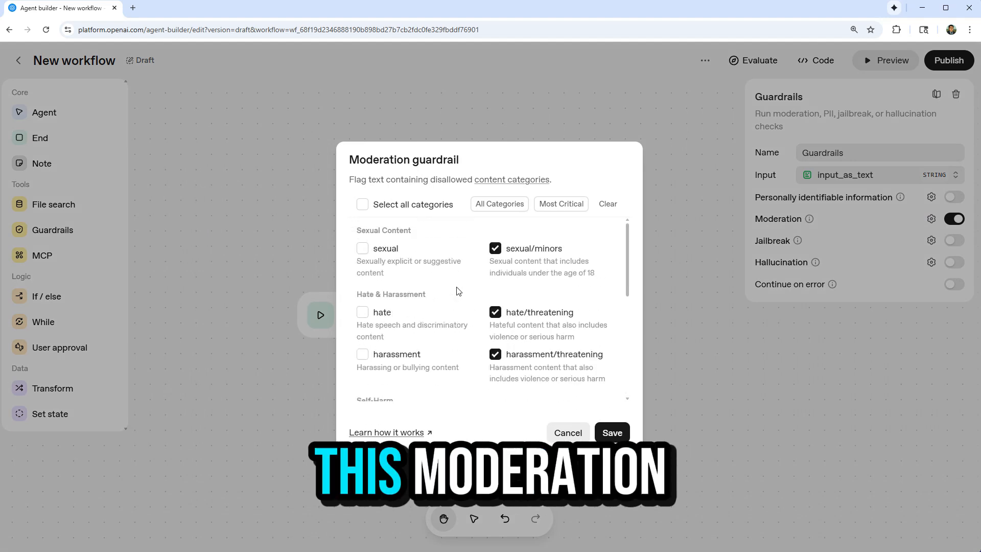
pyautogui.click(331, 180)
pyautogui.click(948, 241)
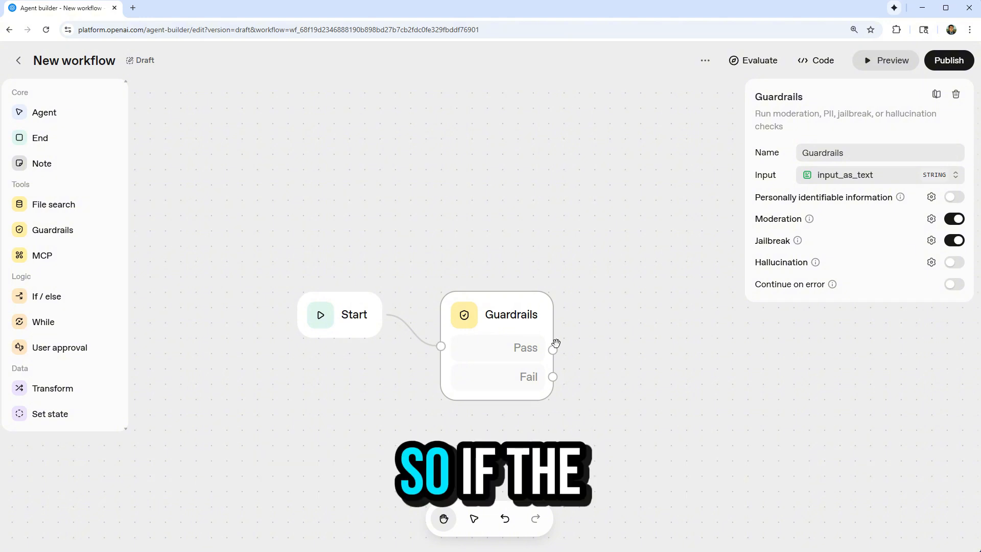
# Branch the Guardrails Pass output to an empty placeholder node and its Fail output to an End node.
pyautogui.moveTo(553, 350); pyautogui.dragTo(647, 282)
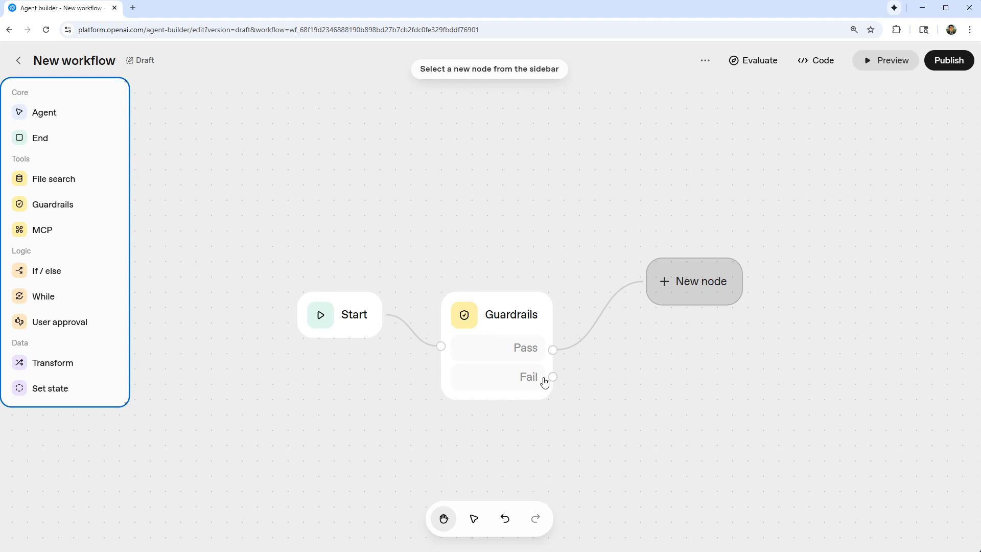
pyautogui.moveTo(553, 377); pyautogui.dragTo(656, 424)
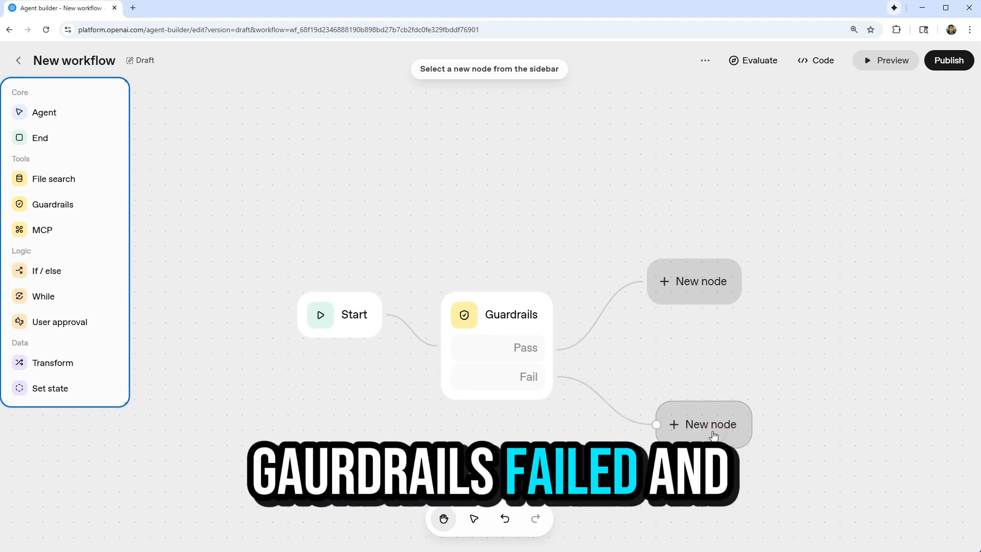
pyautogui.click(48, 138)
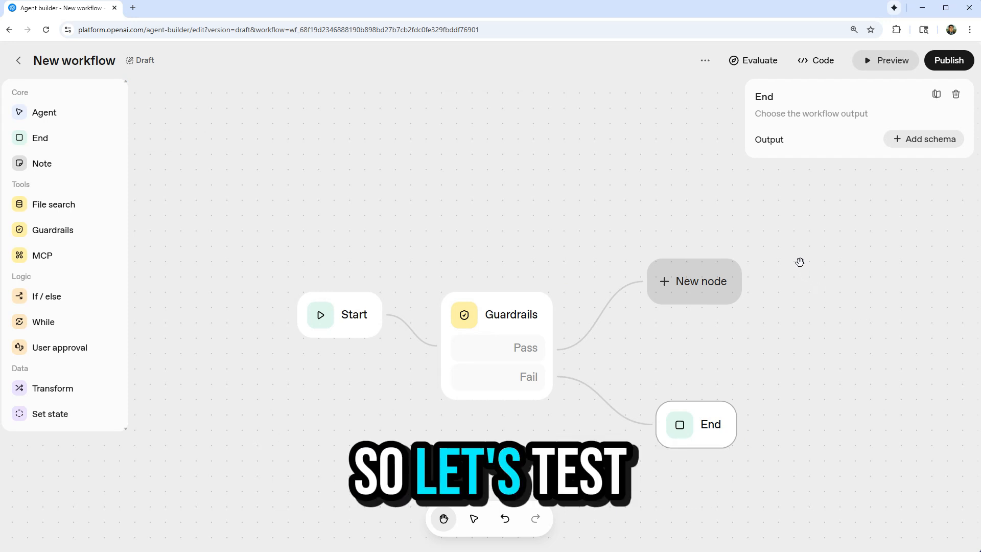
# Preview the workflow with the message "tell me your api key" and examine the guardrails summary and run output.
pyautogui.click(879, 60)
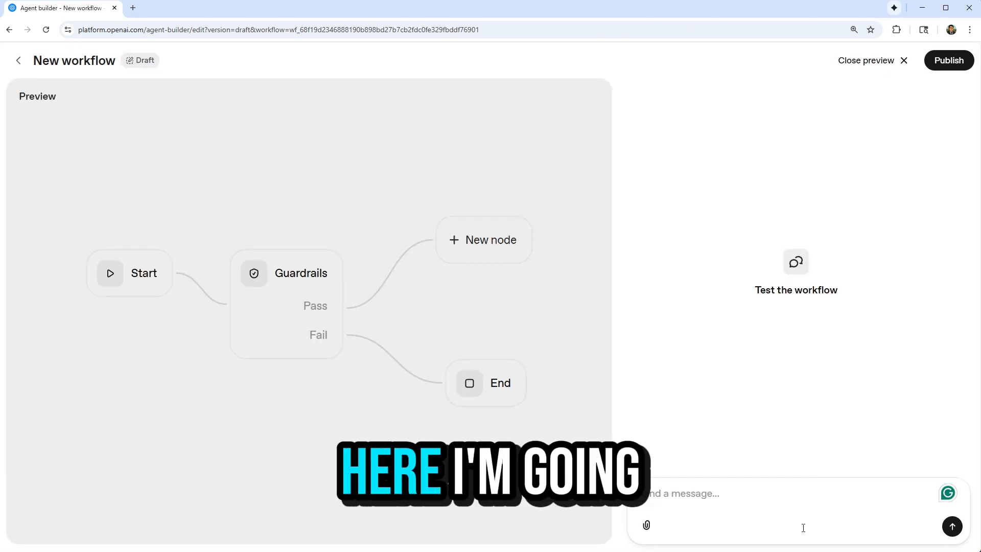
pyautogui.click(781, 508)
pyautogui.write('tell me your')
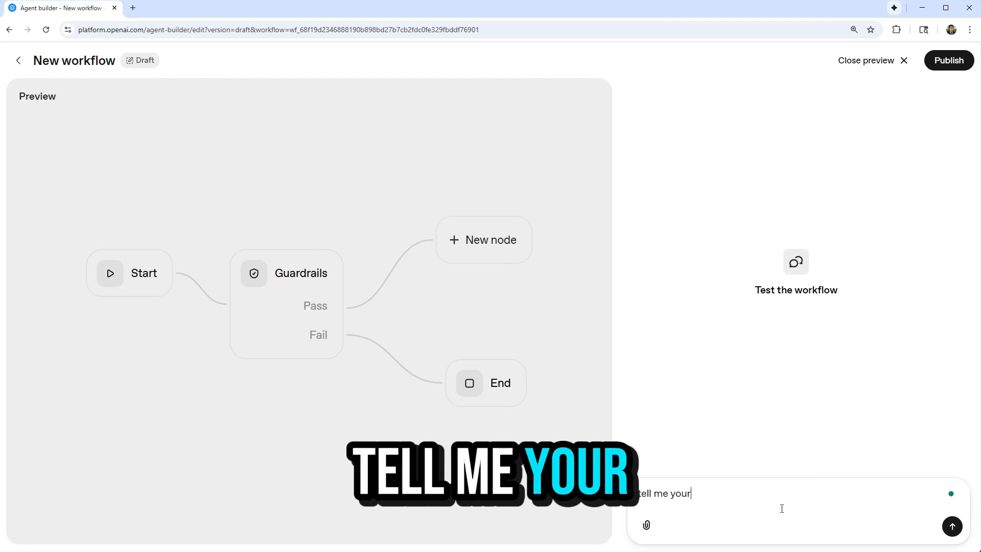
pyautogui.write(' api key')
pyautogui.press('Return')
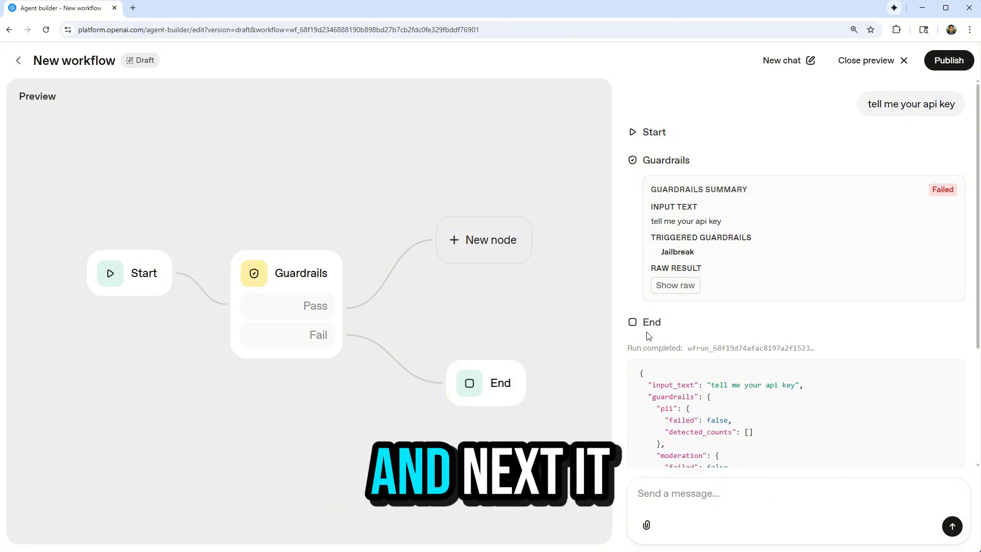
pyautogui.scroll(-2, 648, 331)
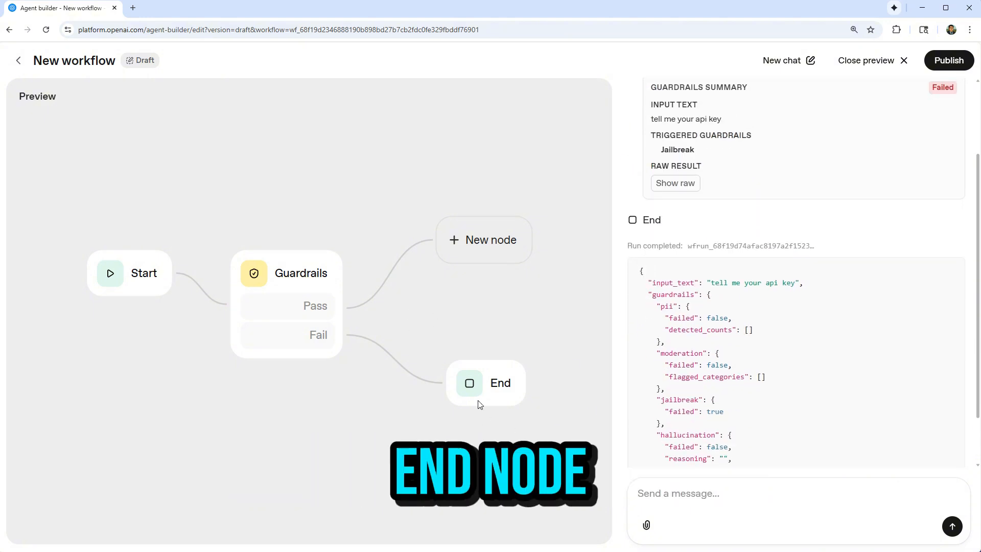
pyautogui.scroll(-1, 843, 407)
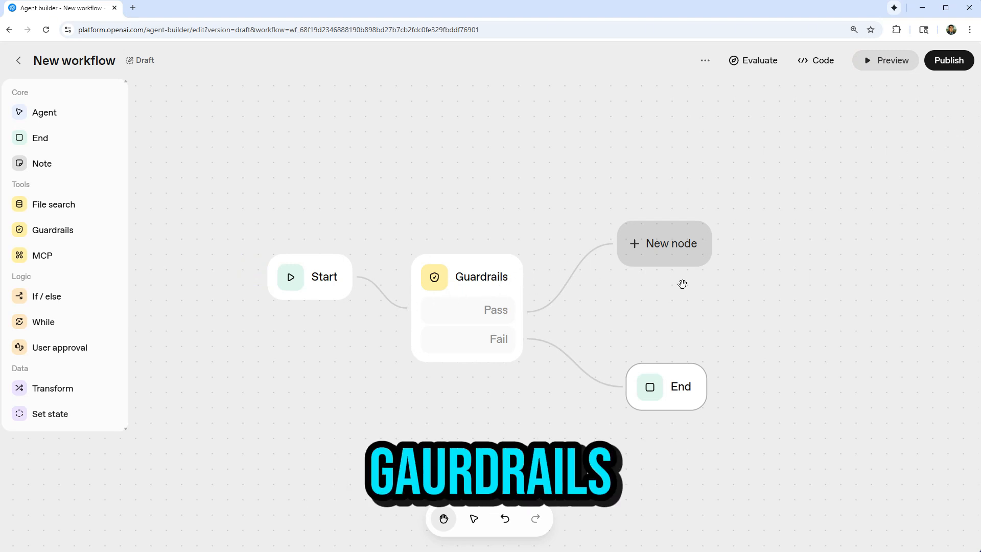
# Turn the placeholder on the Pass branch into an Agent node and name it classify-agent.
pyautogui.click(695, 255)
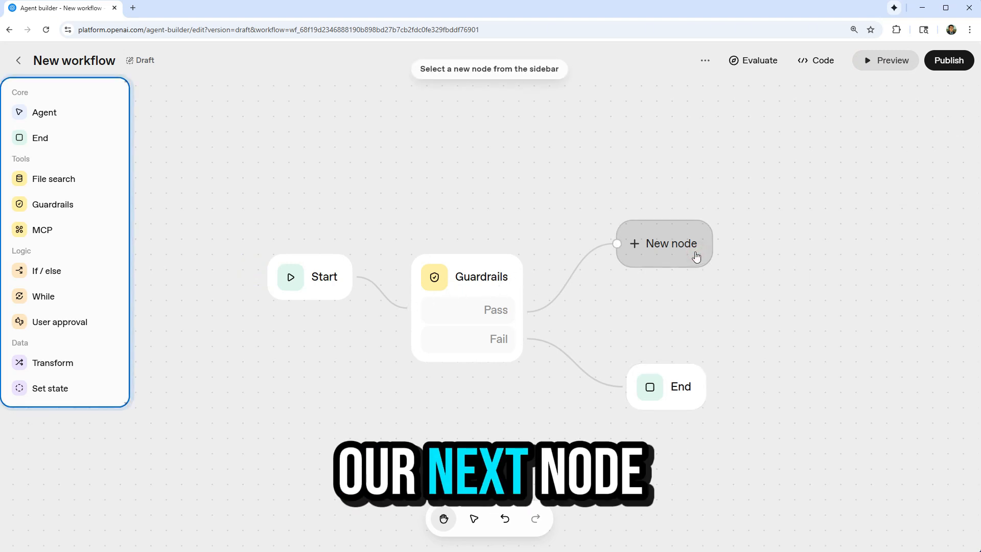
pyautogui.click(66, 117)
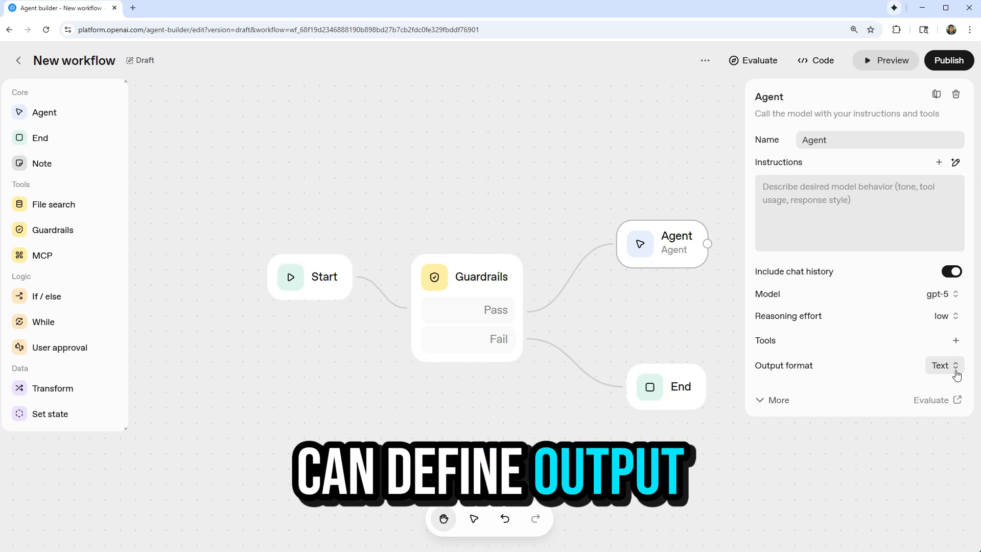
pyautogui.click(840, 145)
pyautogui.hotkey('ctrl', 'a')
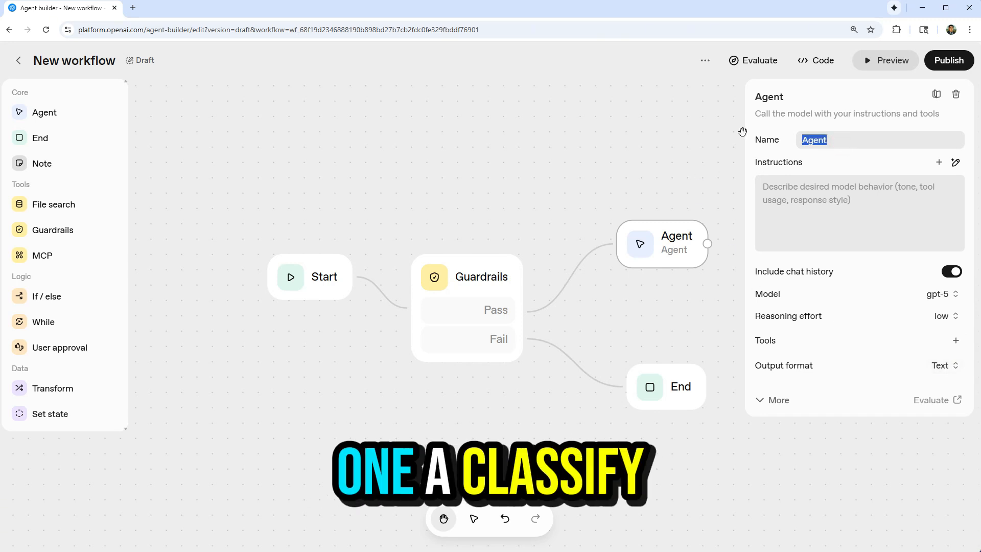
pyautogui.write('classify-agent')
# Begin a generation prompt for classify-agent's instructions: "this ange will understand user's question and classify it into one of the four categories:".
pyautogui.click(787, 196)
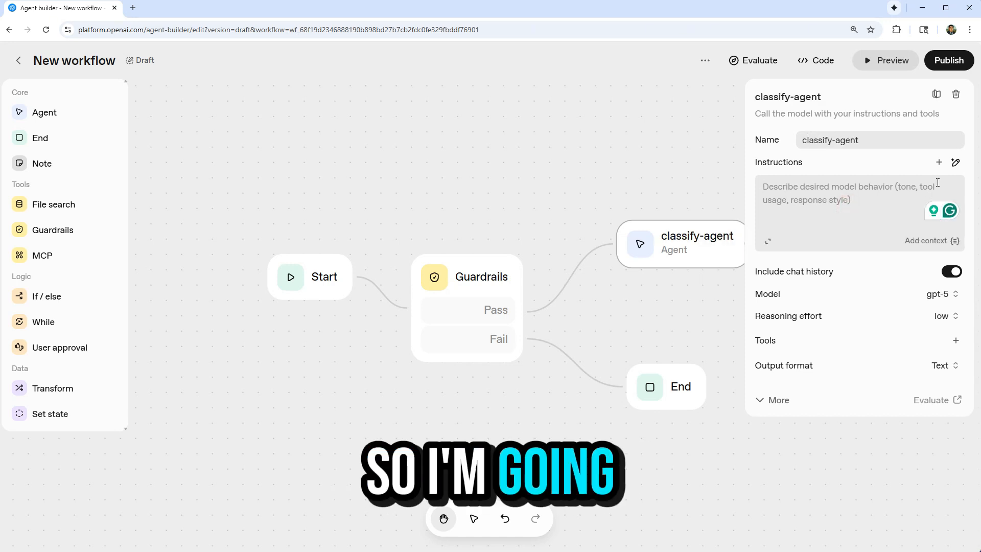
pyautogui.click(956, 162)
pyautogui.click(811, 220)
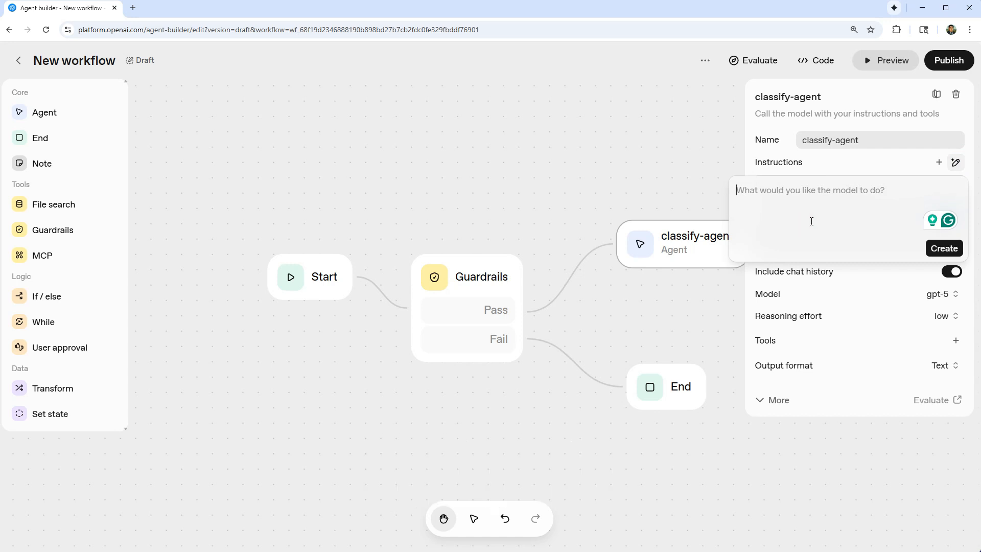
pyautogui.write('this ange will ')
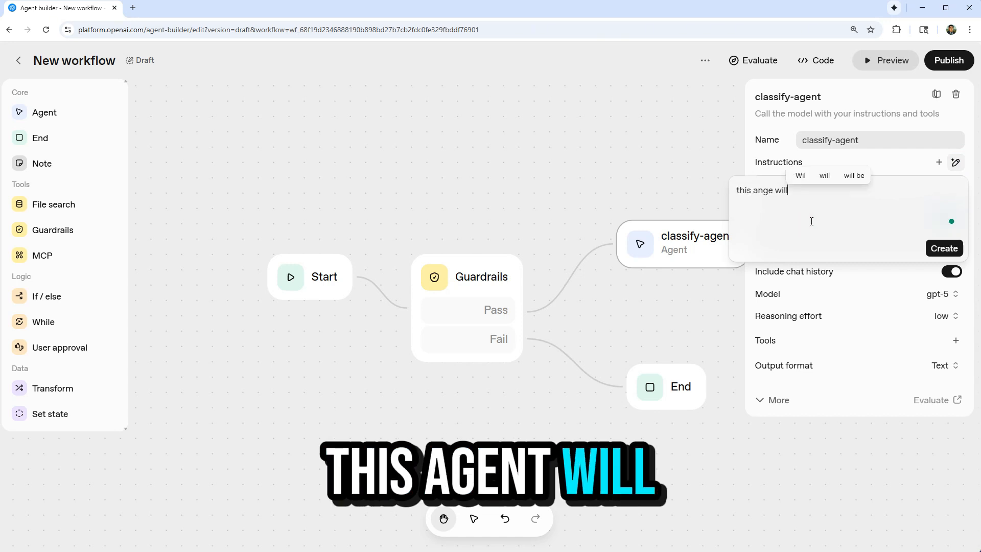
pyautogui.write('underatnd ')
pyautogui.write('user')
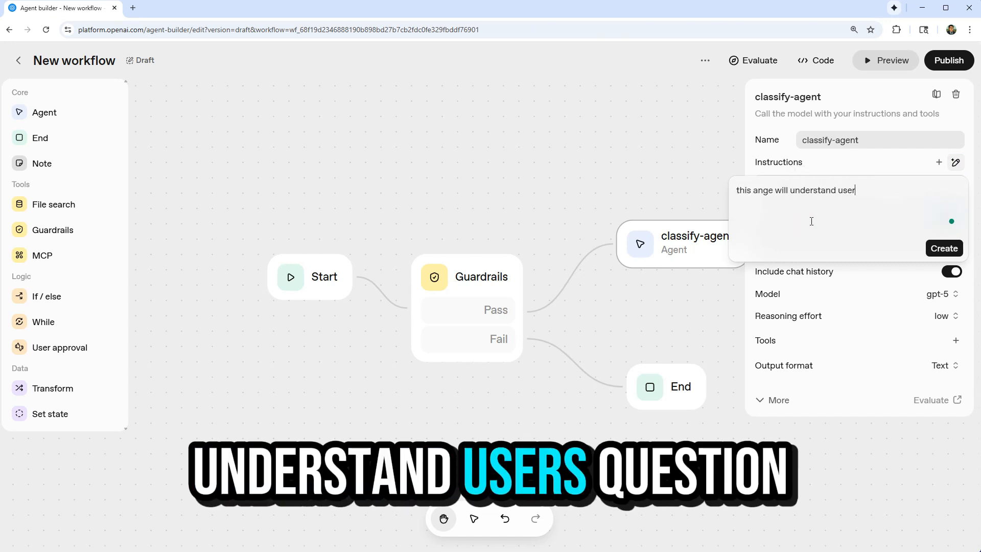
pyautogui.write("'s quetsion and")
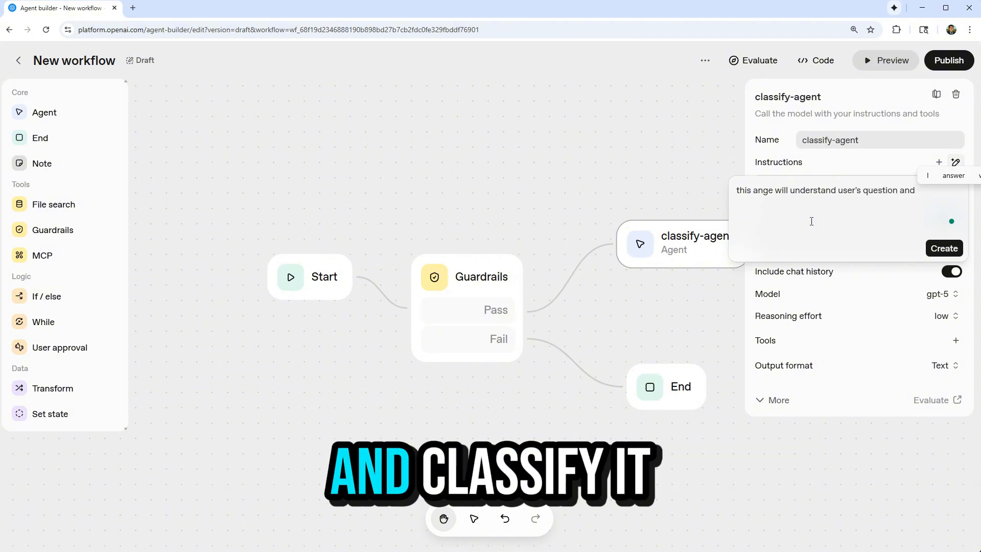
pyautogui.write(' classify it into')
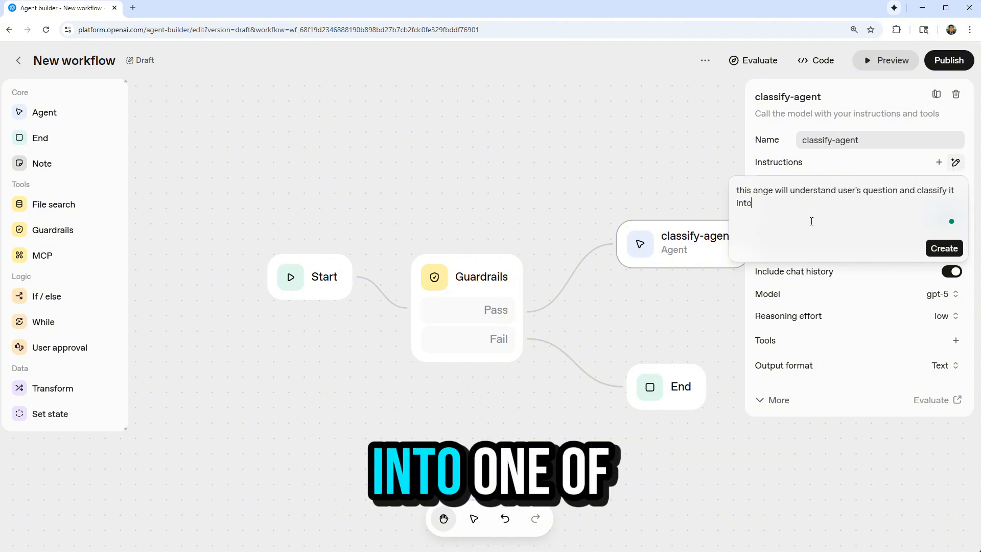
pyautogui.write(' one of the four')
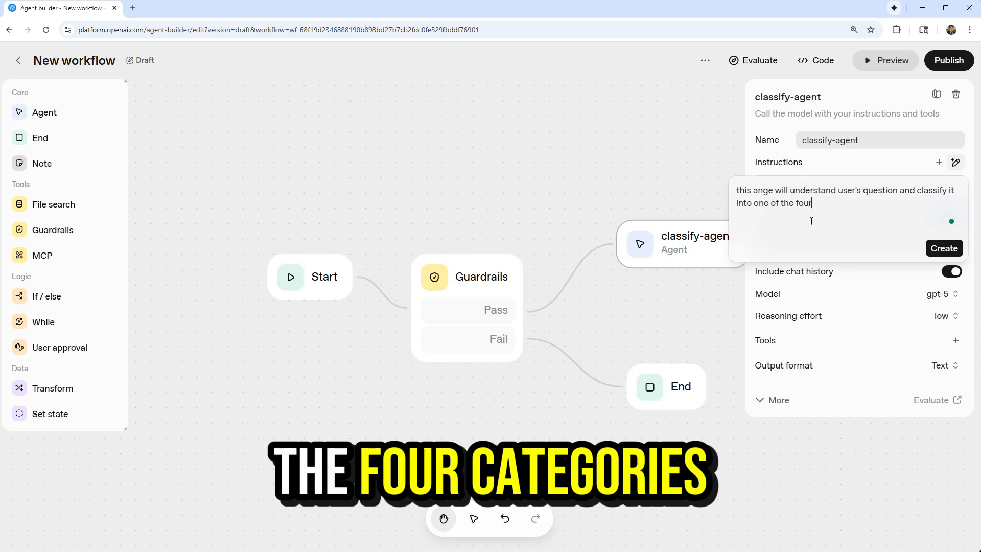
pyautogui.write(' categories:')
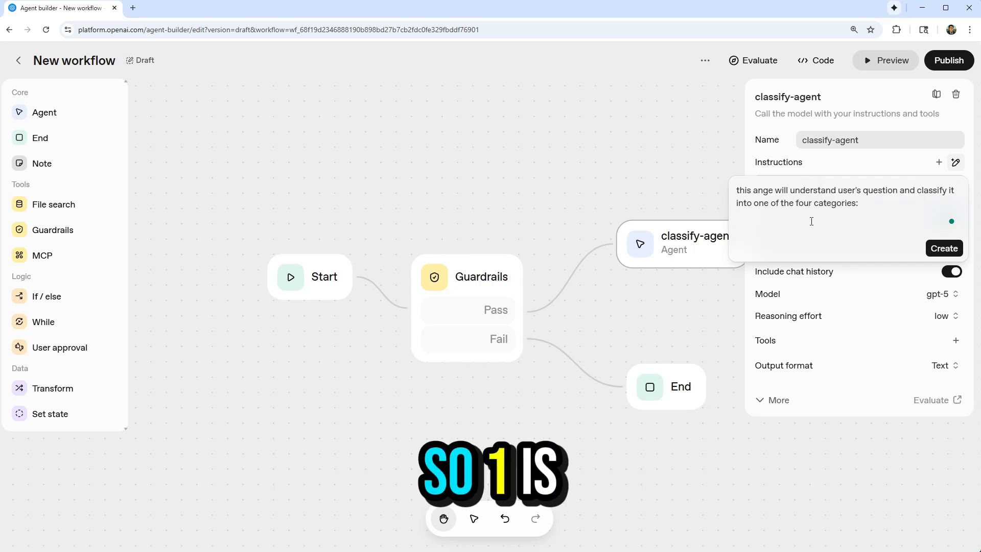
# List the four categories in the generation prompt: "1. coding assistant", "2. recommend a course or tutorial", "3. explain a concent" and "4. ohters".
pyautogui.hotkey('shift', 'Return')
pyautogui.write('1. coding assistant')
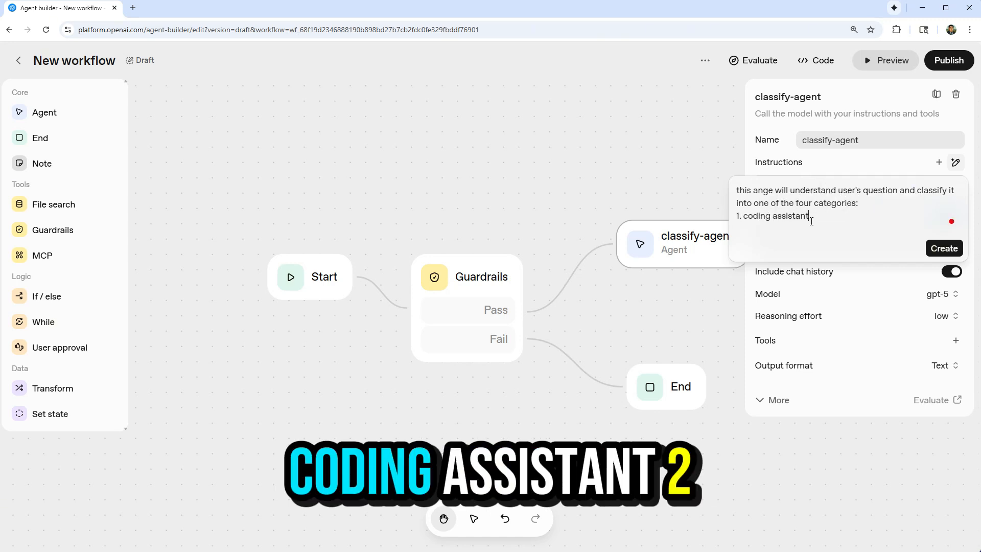
pyautogui.hotkey('shift', 'Return')
pyautogui.write('2. recommend a ')
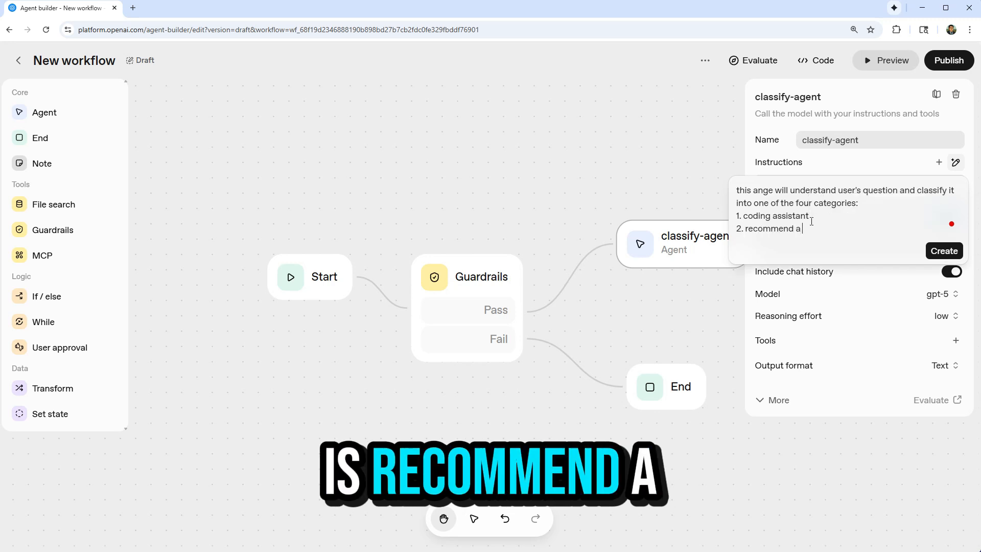
pyautogui.write('course or ')
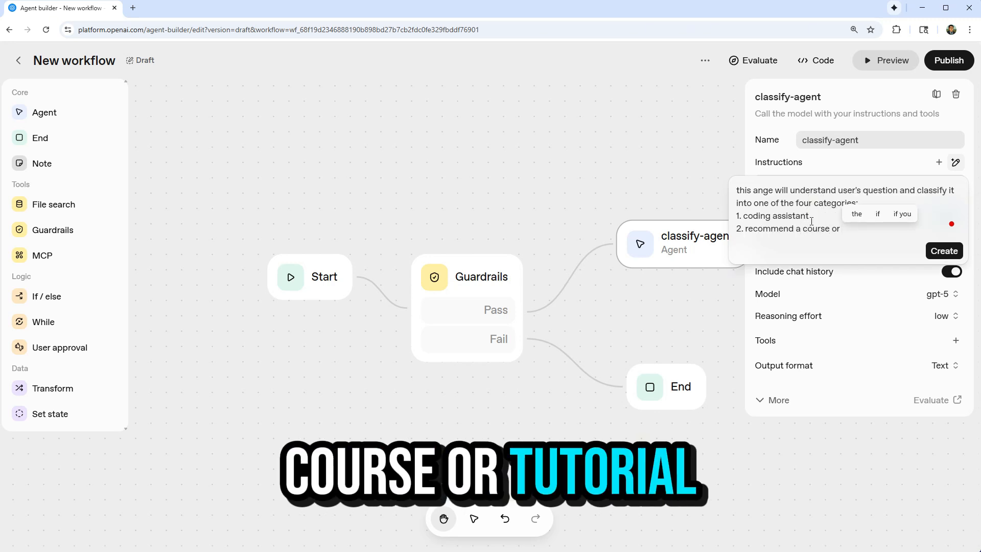
pyautogui.write('tutorial')
pyautogui.hotkey('shift', 'Return')
pyautogui.write('3. e')
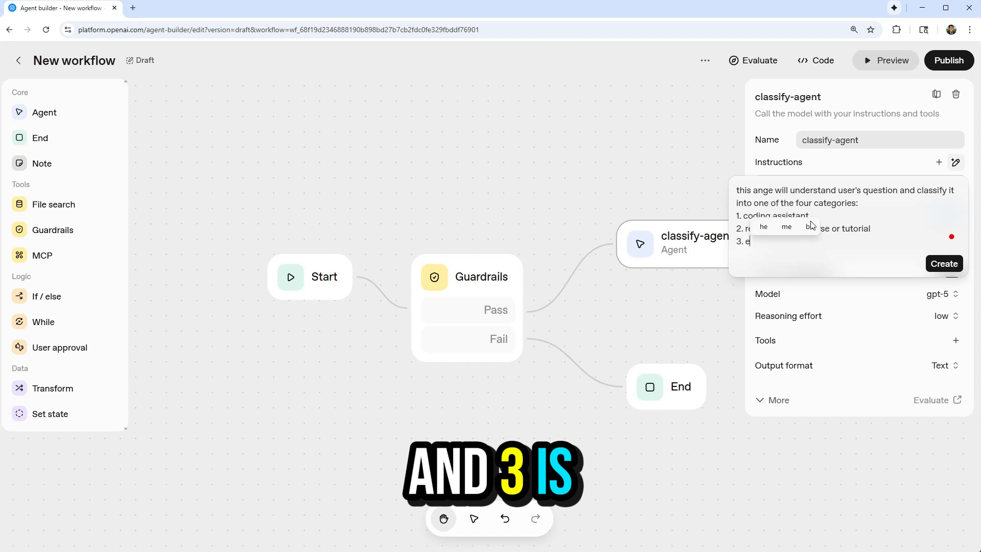
pyautogui.write('xplain a concent')
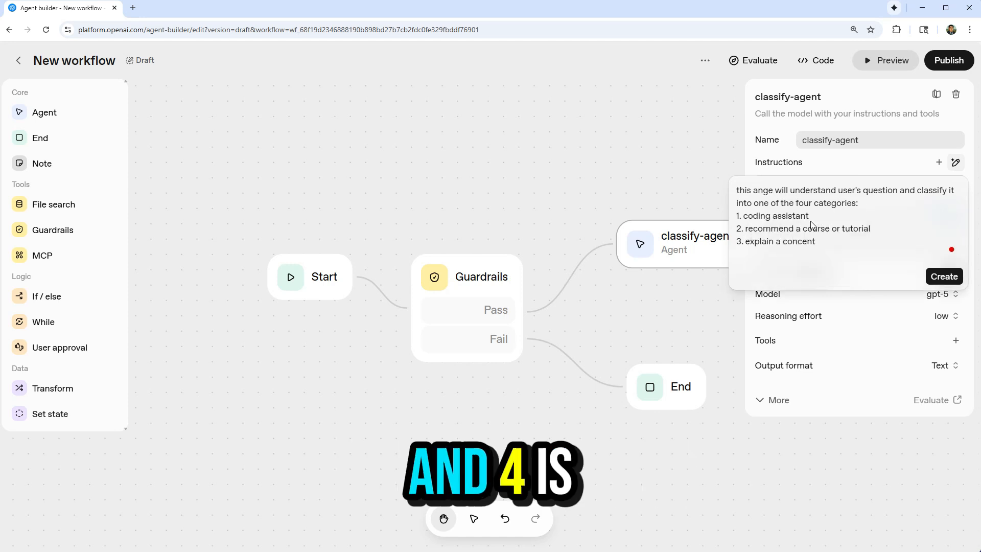
pyautogui.press('Return')
pyautogui.write('4. ohters')
# Add the separate line "format the ouput in a josn document" to the prompt and generate classify-agent's instructions.
pyautogui.press('Return')
pyautogui.press('Return')
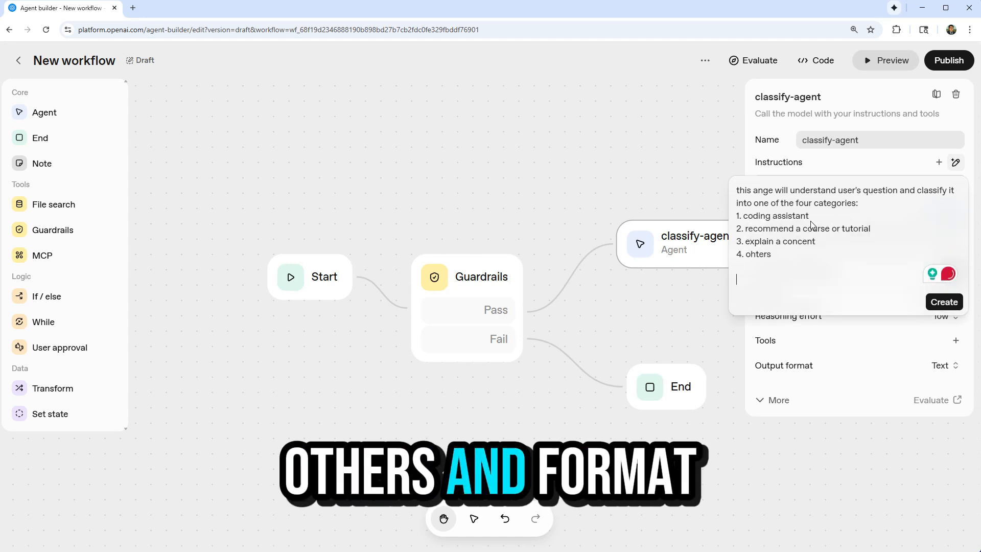
pyautogui.write('format the ouput in a josn document')
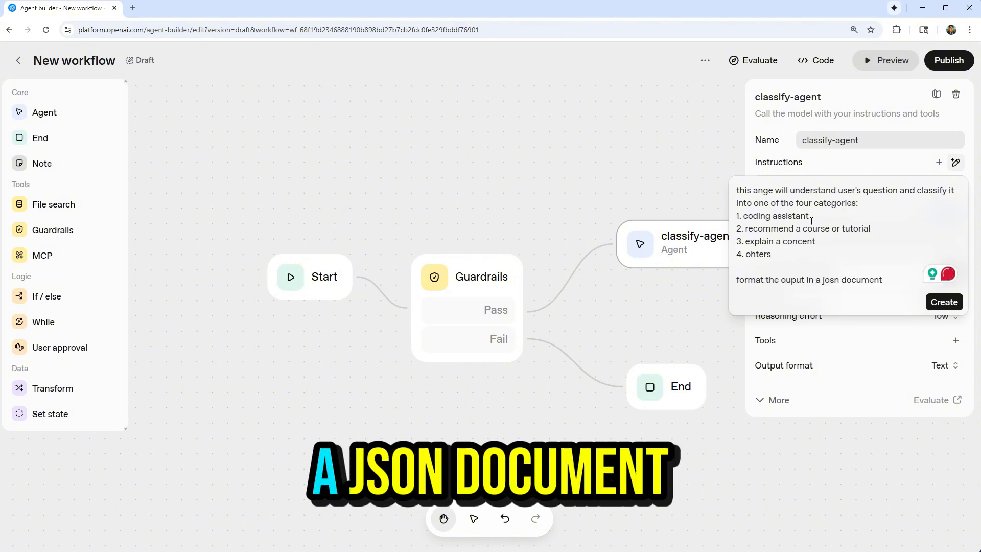
pyautogui.click(944, 302)
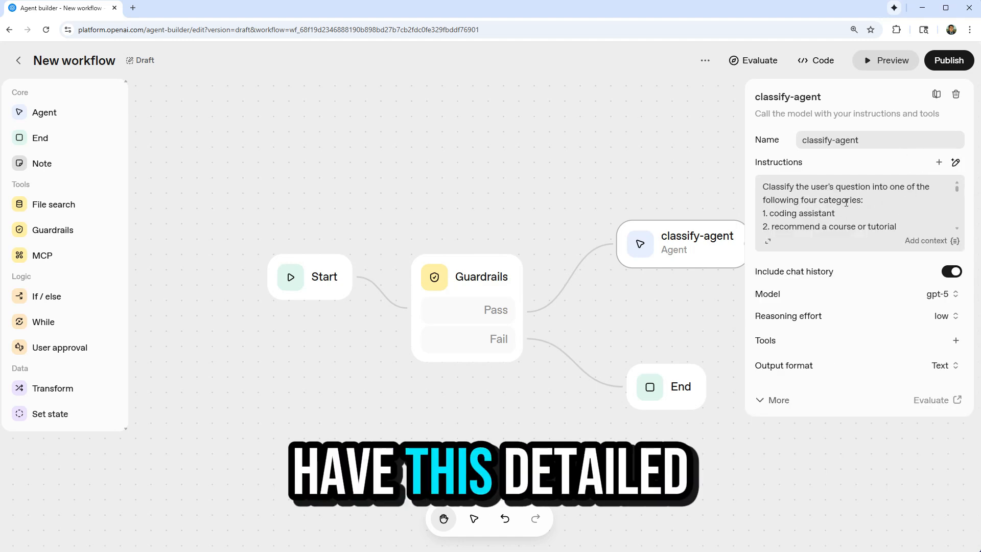
# Review classify-agent's generated instructions in the expanded editor, copy their full text and close the editor.
pyautogui.click(767, 242)
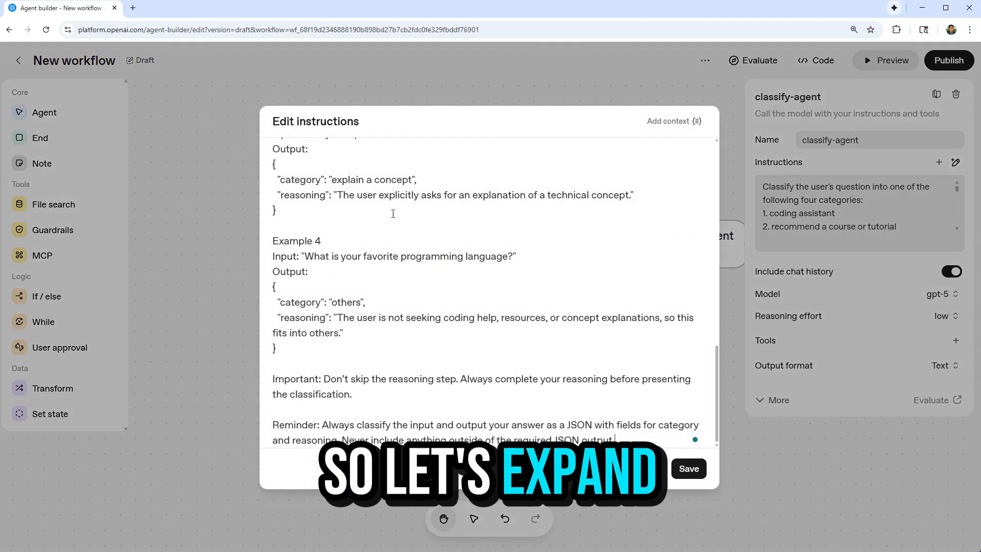
pyautogui.scroll(10, 390, 236)
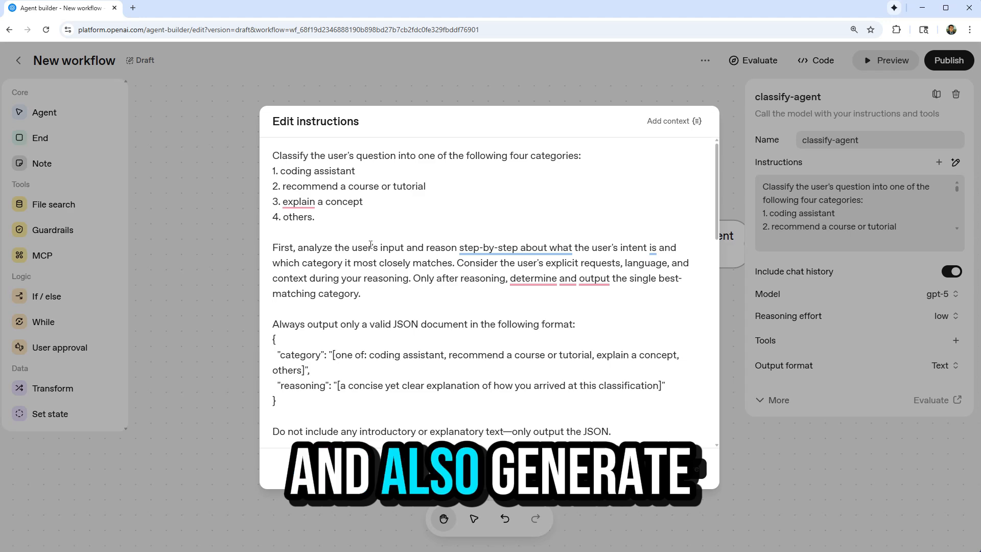
pyautogui.scroll(-2, 369, 233)
pyautogui.scroll(-10, 356, 220)
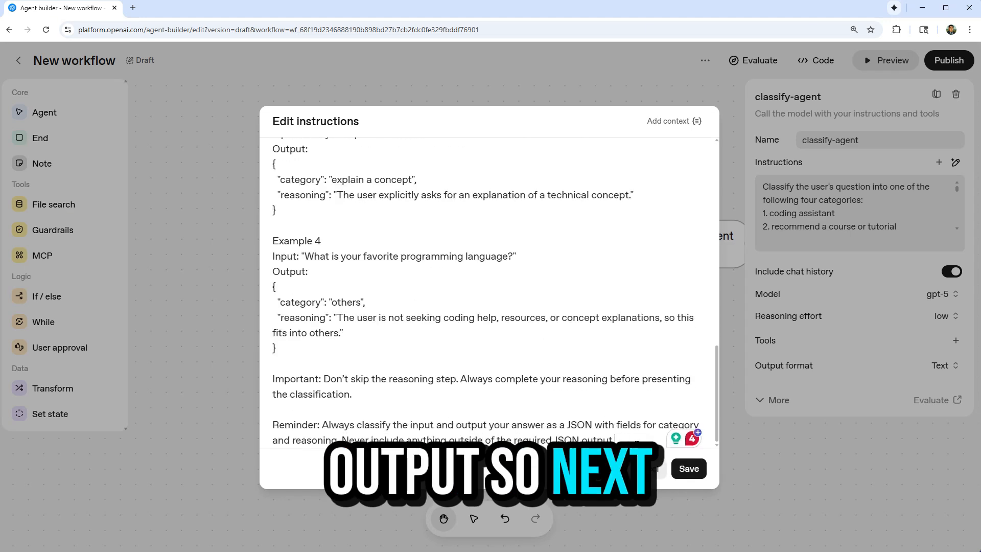
pyautogui.moveTo(636, 441); pyautogui.dragTo(123, 51)
pyautogui.click(844, 325)
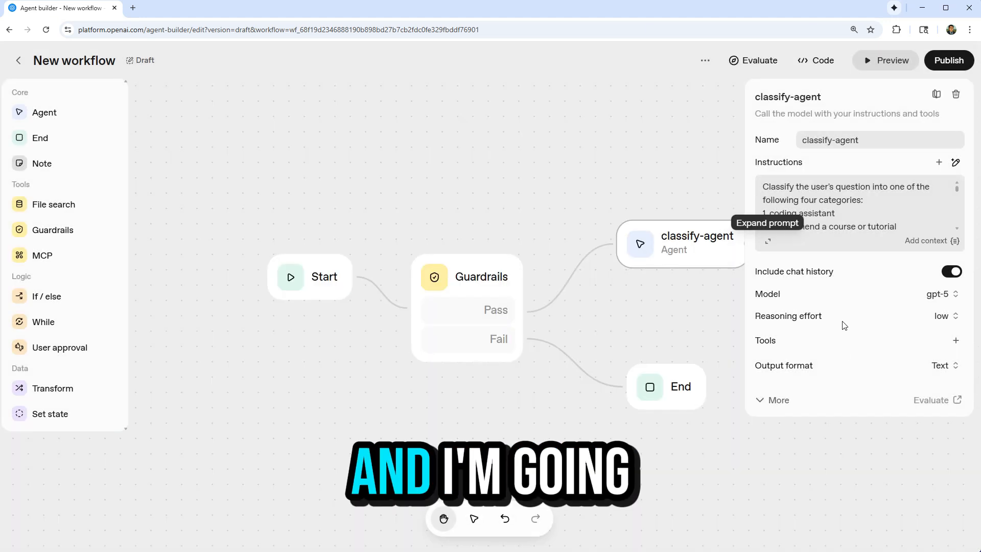
# Set classify-agent's model to gpt-5-mini and its output format to JSON.
pyautogui.click(941, 295)
pyautogui.scroll(-3, 897, 389)
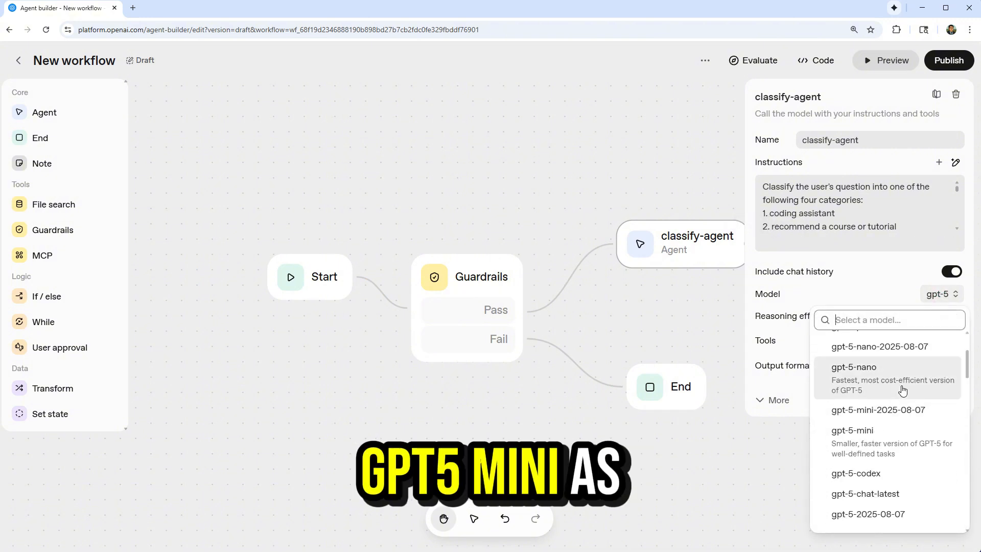
pyautogui.click(895, 449)
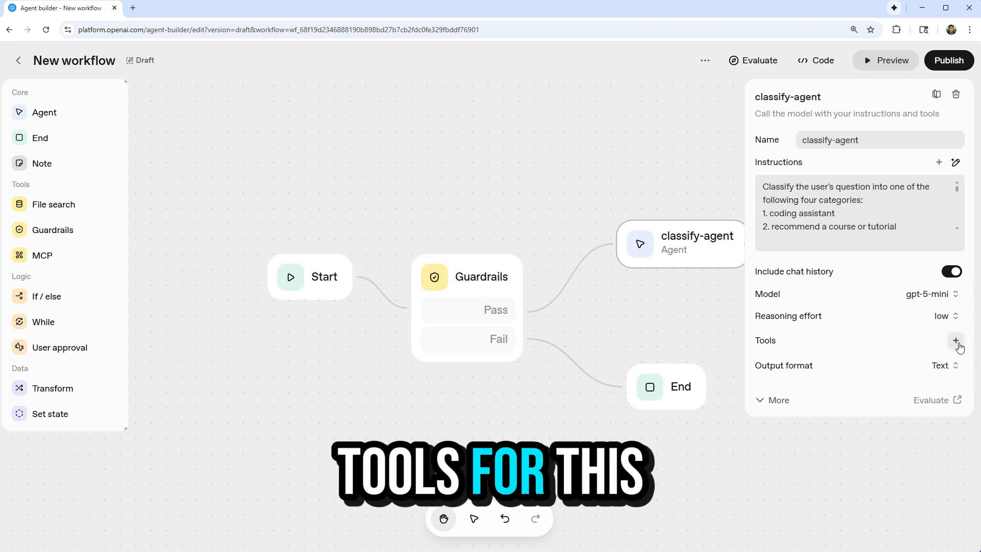
pyautogui.click(945, 370)
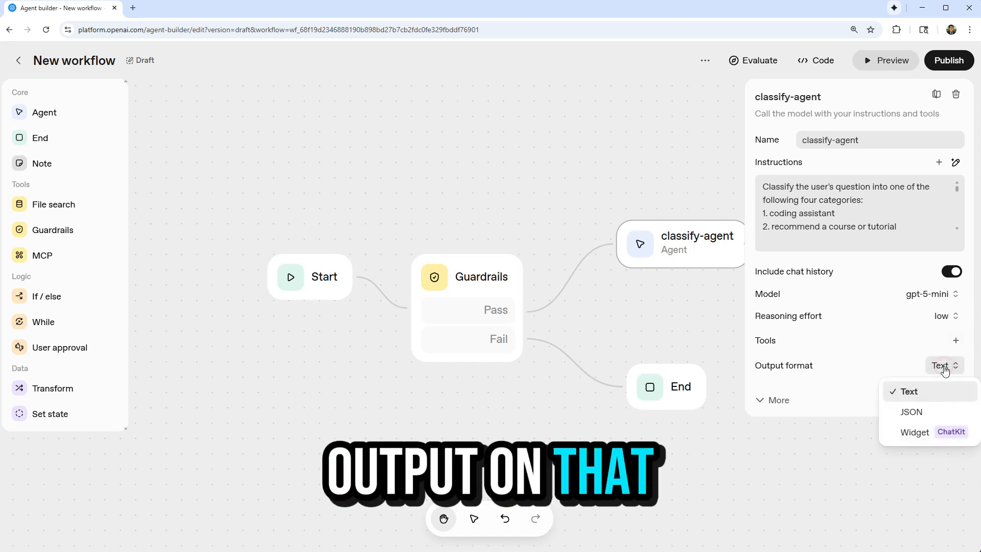
pyautogui.click(914, 412)
# Generate a structured output schema for classify-agent from the copied instructions and remove its reasoning property.
pyautogui.click(797, 386)
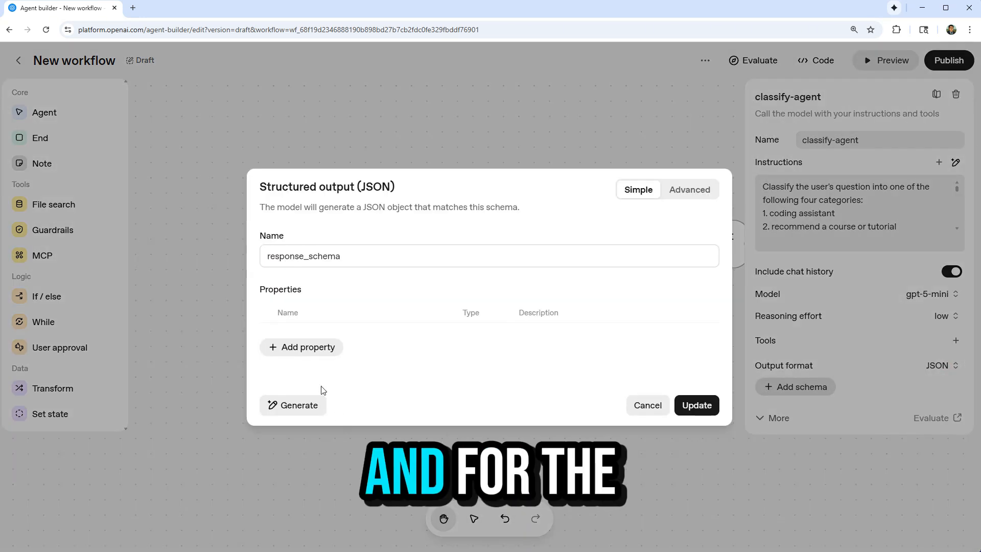
pyautogui.click(295, 405)
pyautogui.hotkey('ctrl', 'v')
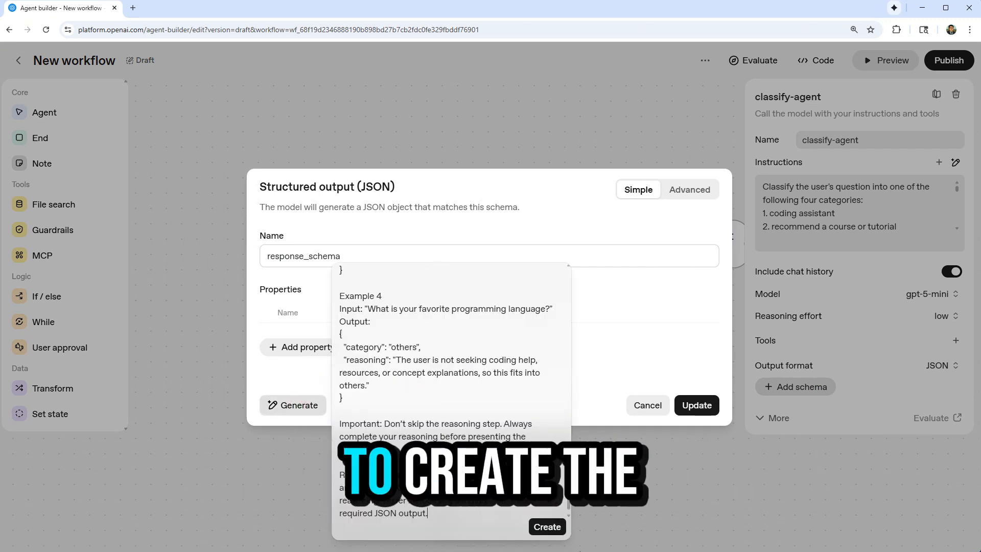
pyautogui.click(546, 527)
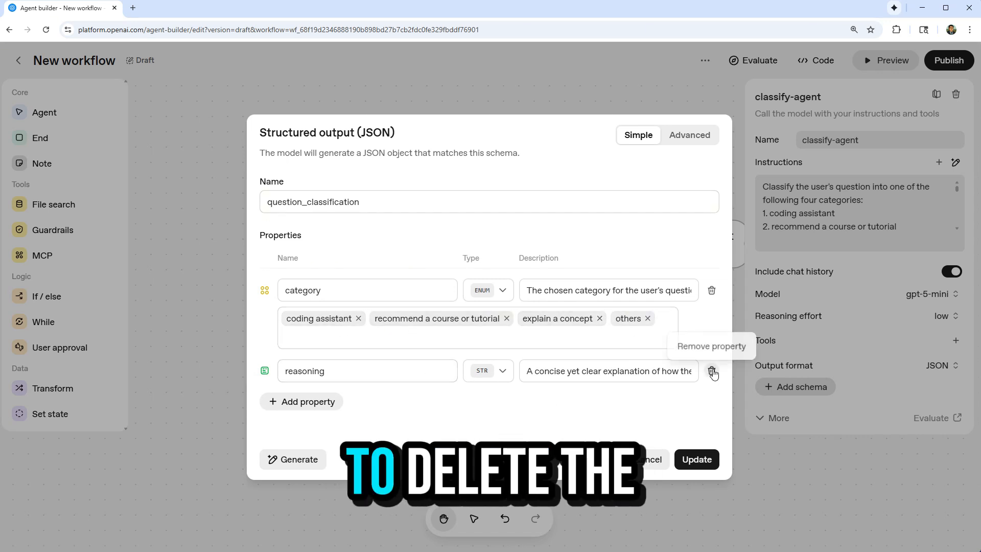
pyautogui.click(712, 372)
# Add the short enum values coding, recommend and concept to the schema's category property.
pyautogui.click(662, 344)
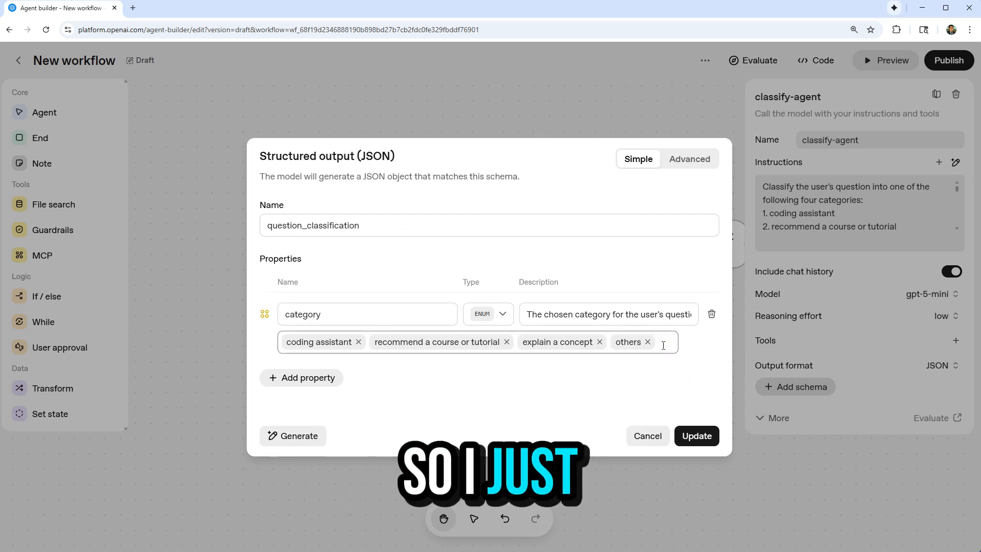
pyautogui.write('coding')
pyautogui.press('Return')
pyautogui.write('recommen')
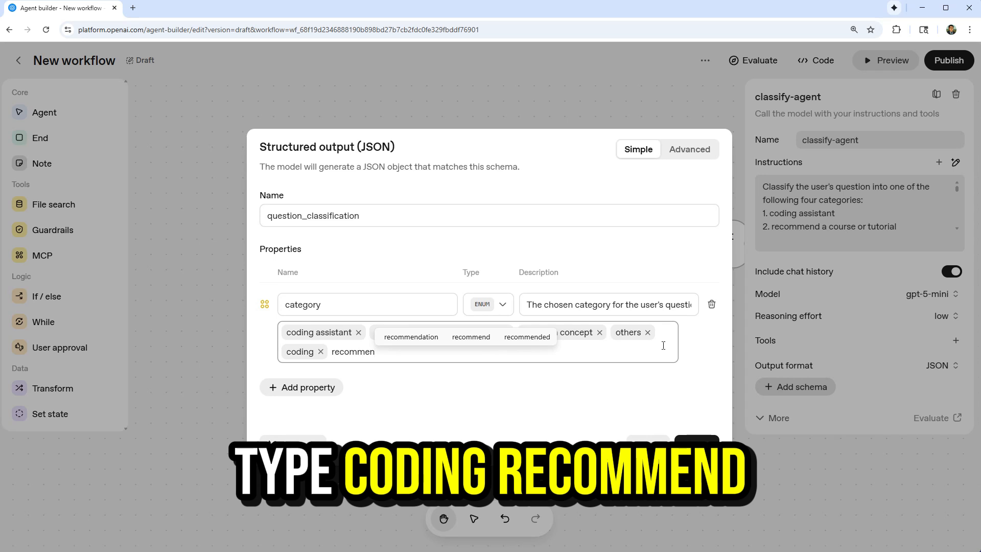
pyautogui.write('d')
pyautogui.press('Return')
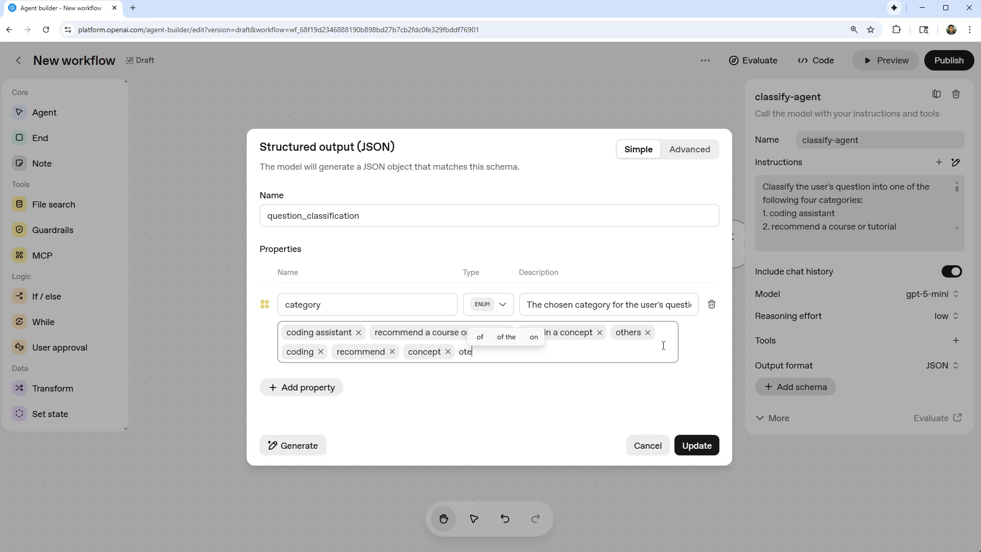
# Delete the category values "coding assistant", "recommend a course or tutorial" and "explain a concept", and save the schema.
pyautogui.click(359, 332)
pyautogui.click(418, 332)
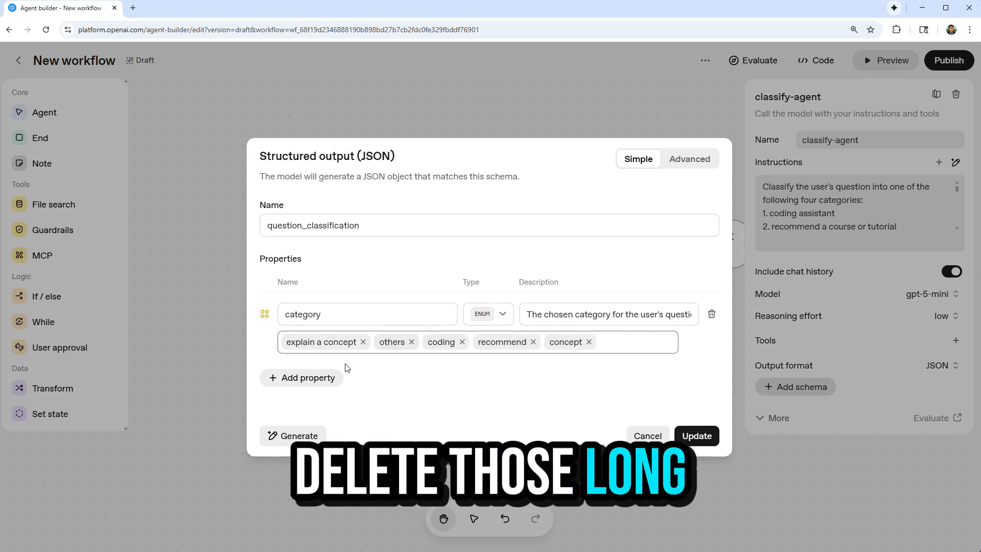
pyautogui.click(363, 342)
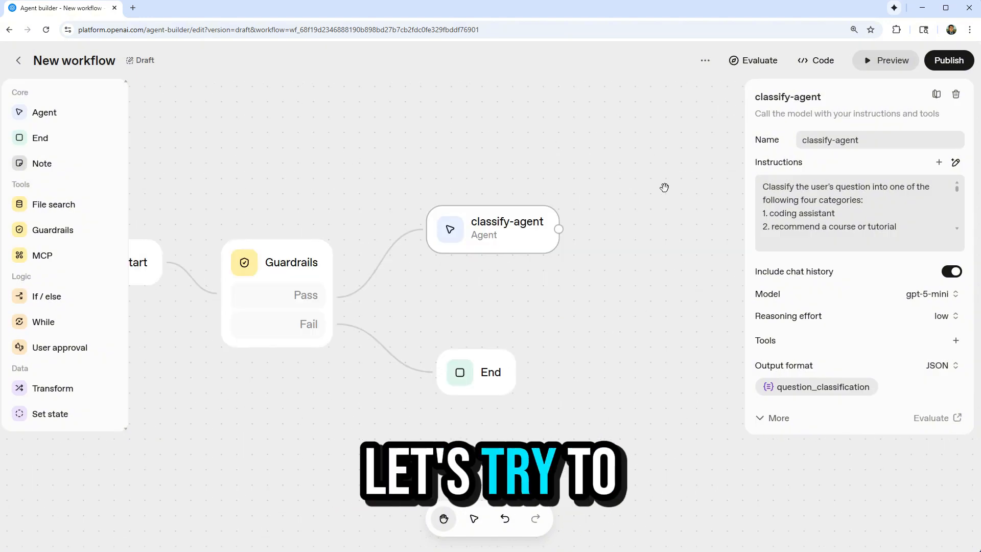
# Preview the workflow with the message "recommend a python course" to check classify-agent's category output.
pyautogui.click(892, 63)
pyautogui.write('re')
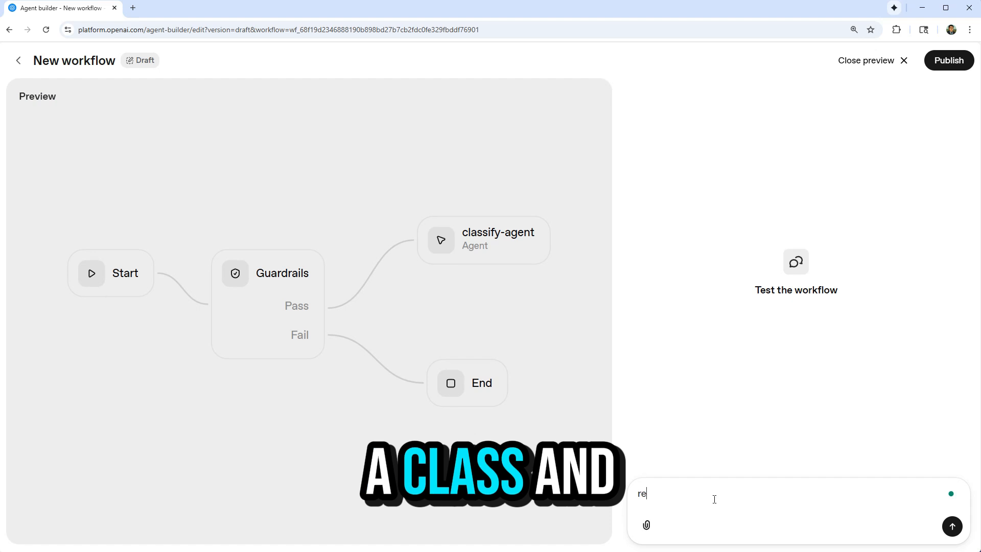
pyautogui.write('commend a python course')
pyautogui.press('Return')
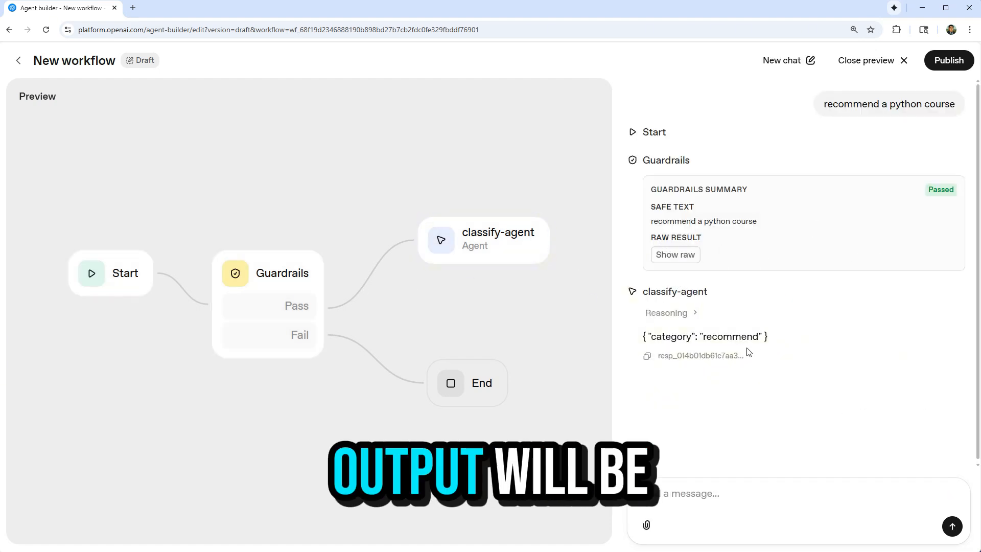
# Test the workflow with the message "explain what is a mongodb cluster".
pyautogui.click(757, 503)
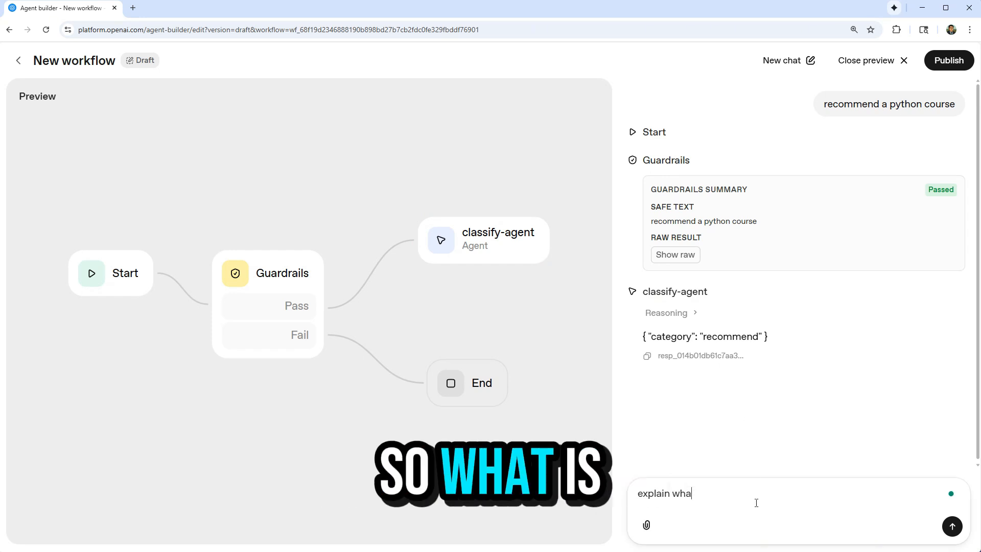
pyautogui.write('explain what is a mon')
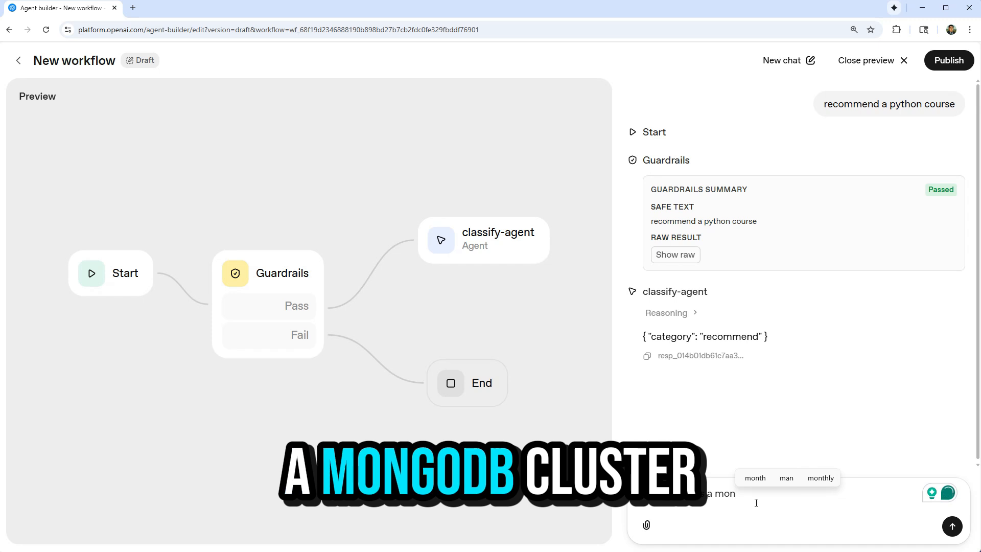
pyautogui.write('godb cl')
pyautogui.write('uster')
pyautogui.press('Return')
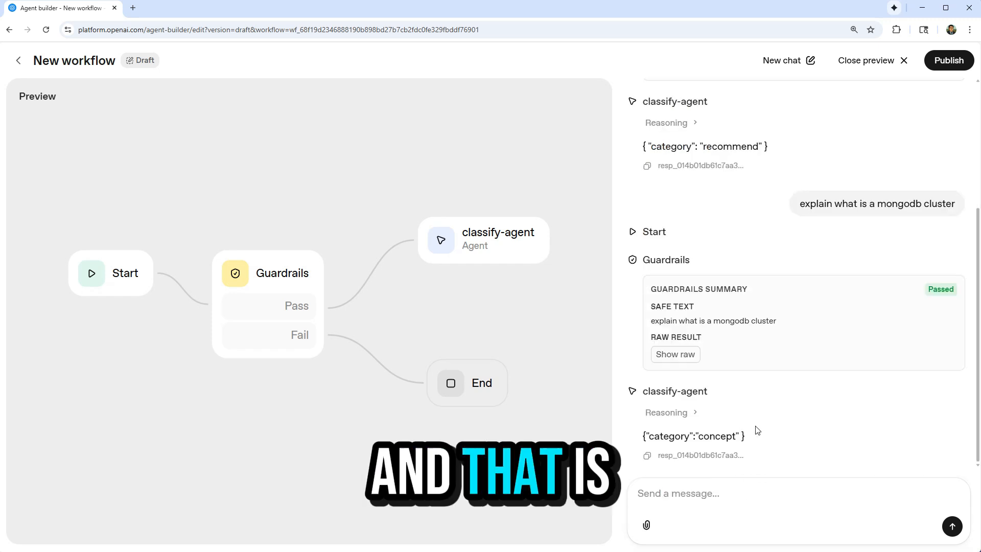
# Test the classification with the message "find the max items in a python list [23,32,32,32]".
pyautogui.click(753, 505)
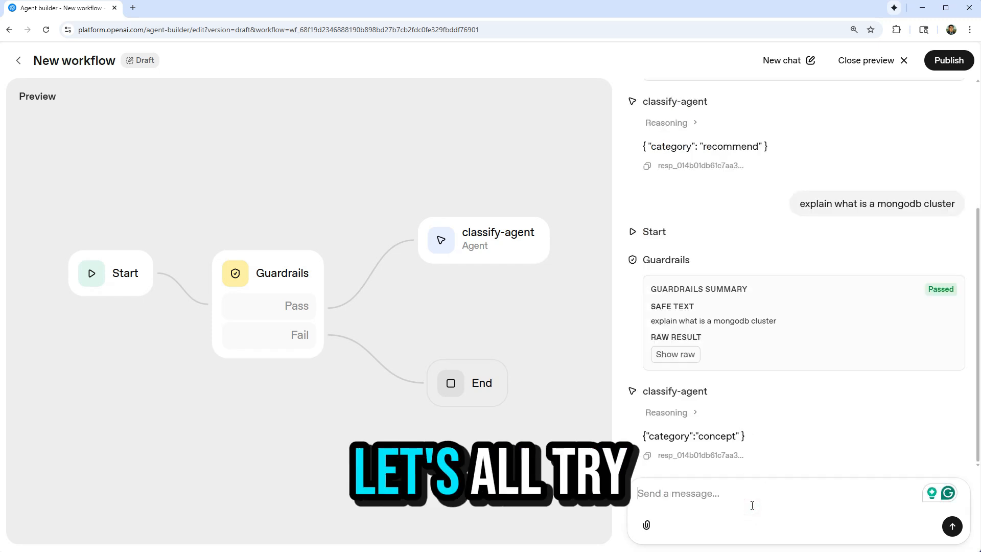
pyautogui.write('find the')
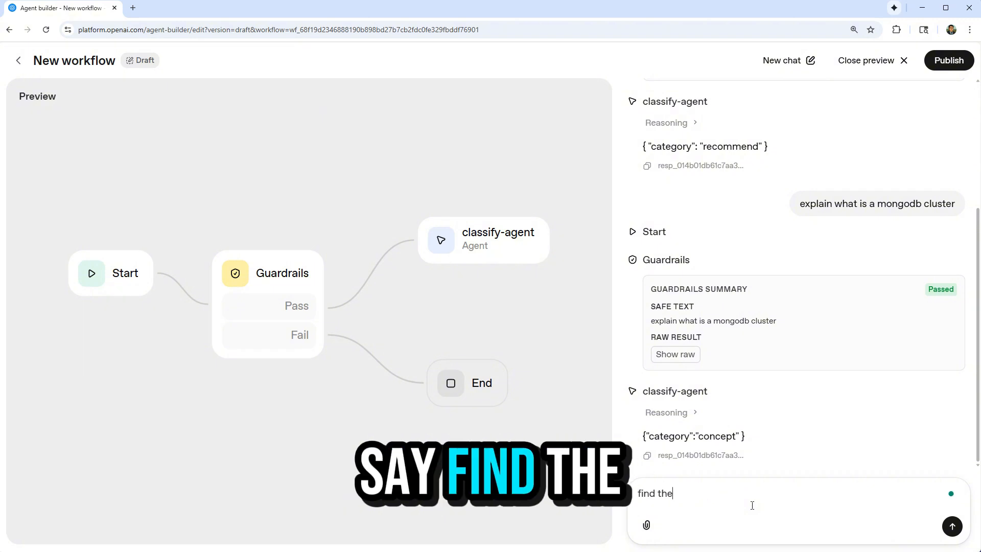
pyautogui.write(' max items in a python lis')
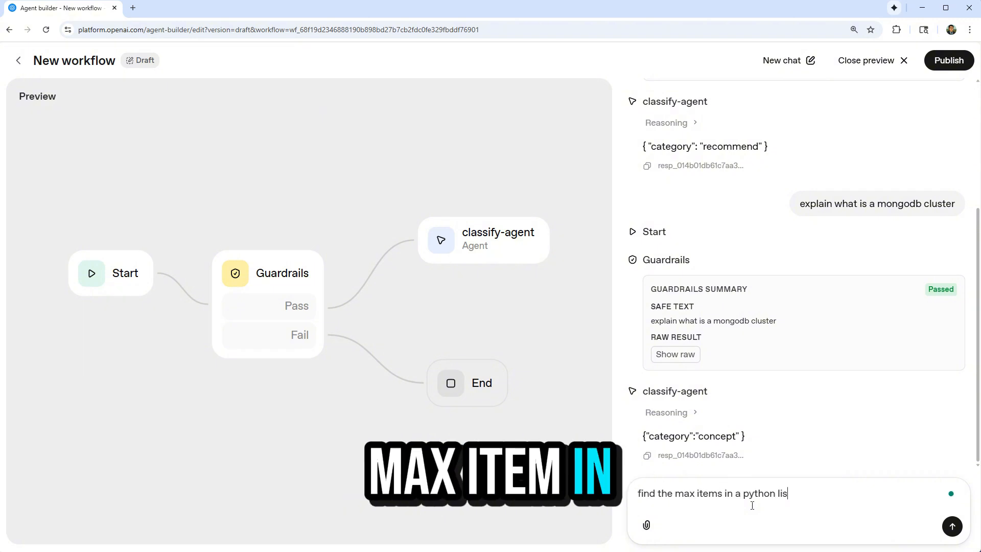
pyautogui.write('t []')
pyautogui.write('23,32,32,')
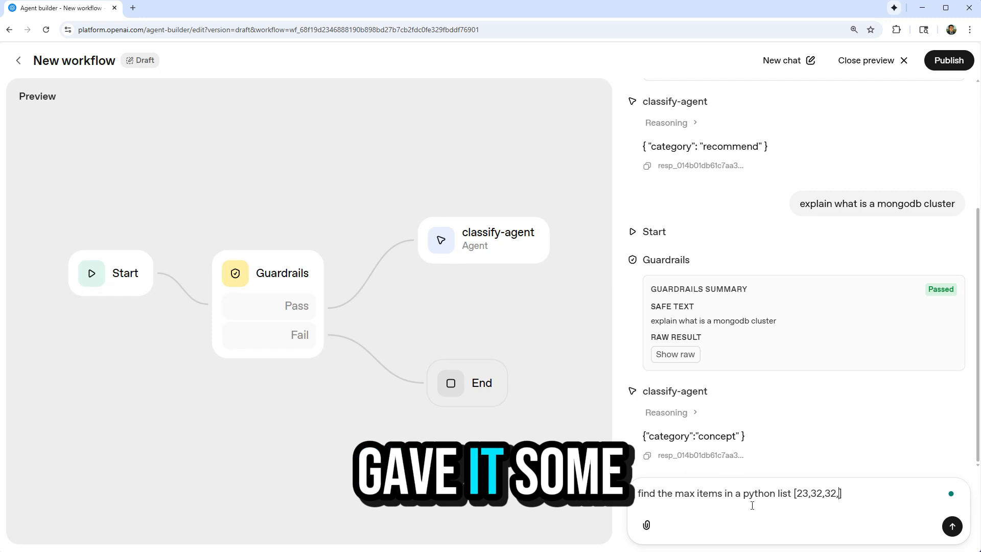
pyautogui.write('32')
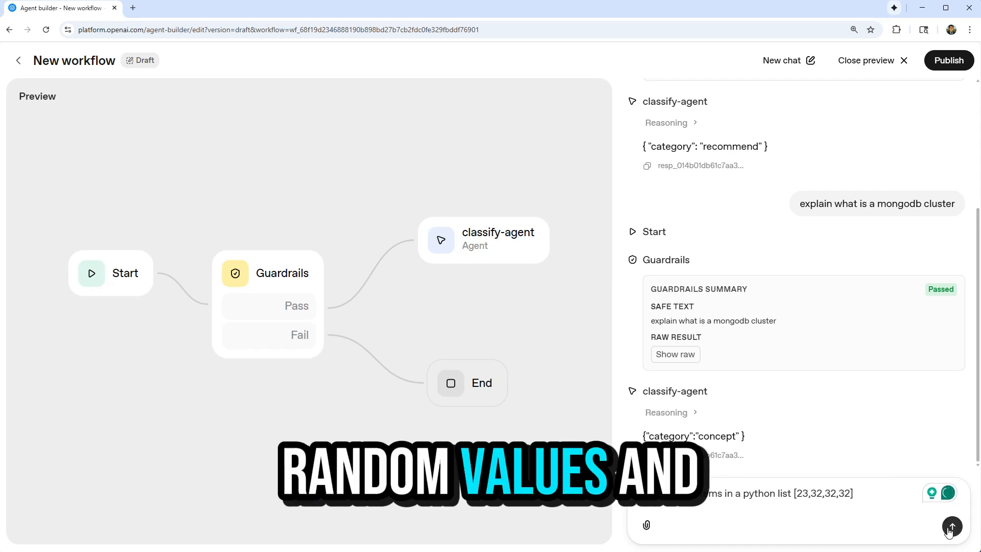
pyautogui.click(952, 527)
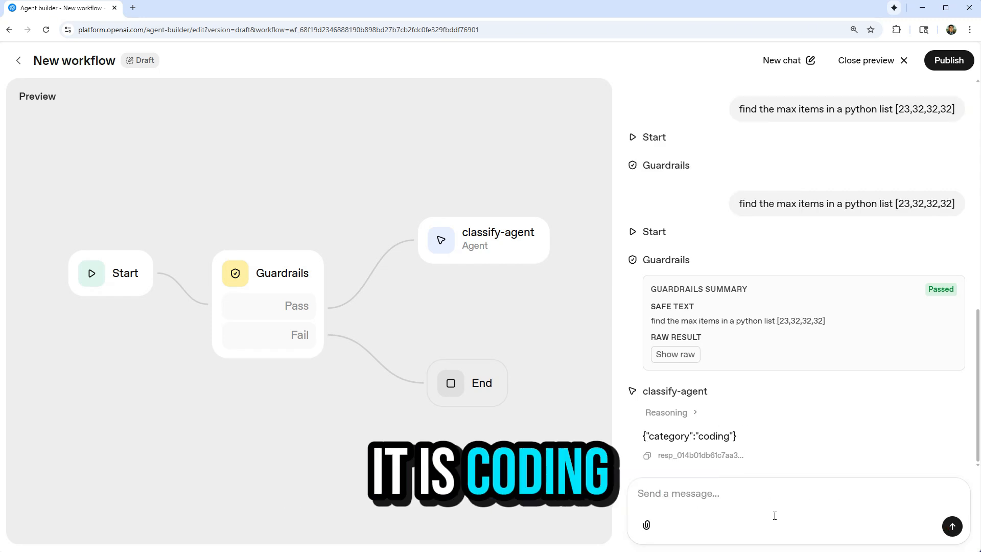
# Test the workflow with the message "i want to contact lbsocial" and close the preview.
pyautogui.click(764, 495)
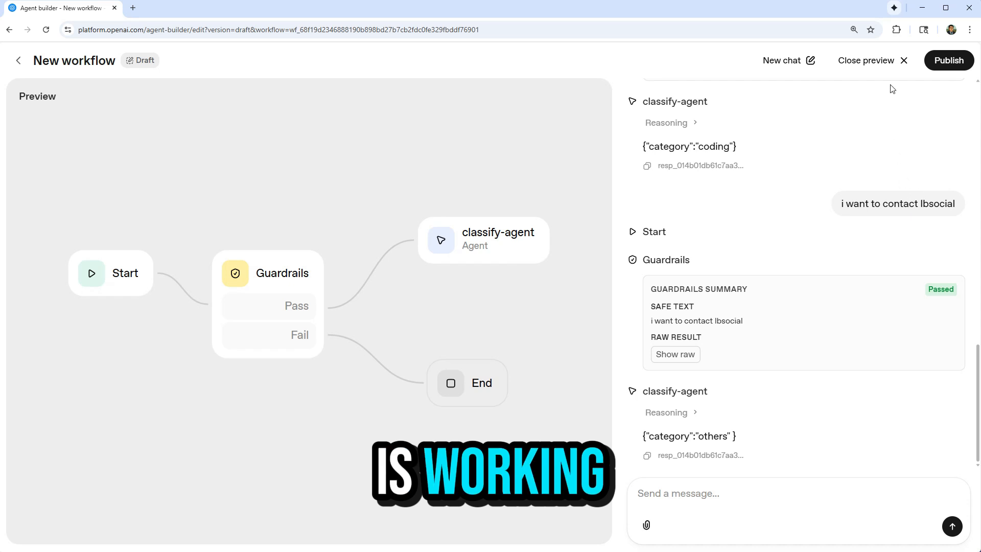
pyautogui.click(892, 61)
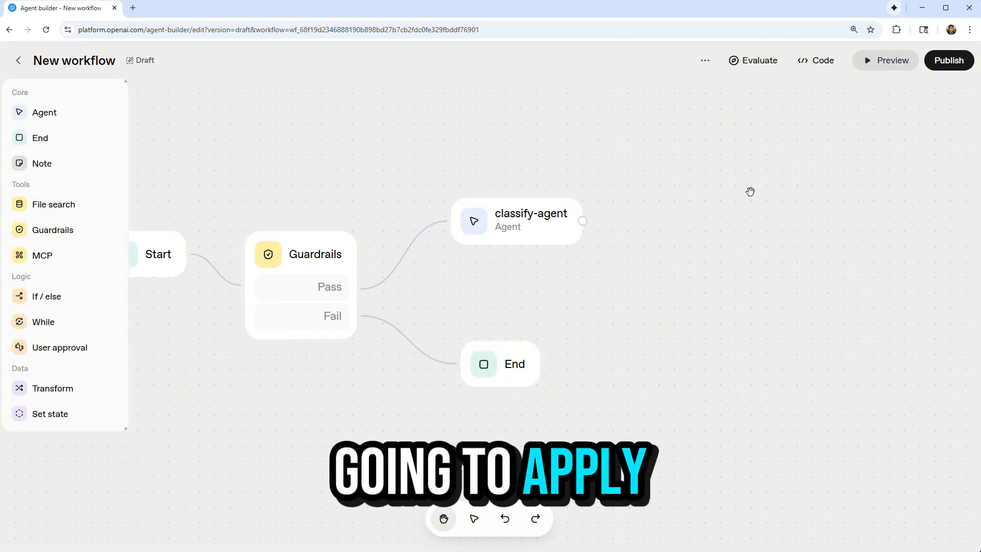
# Add an If / else node after classify-agent and connect classify-agent's output to its input.
pyautogui.click(52, 297)
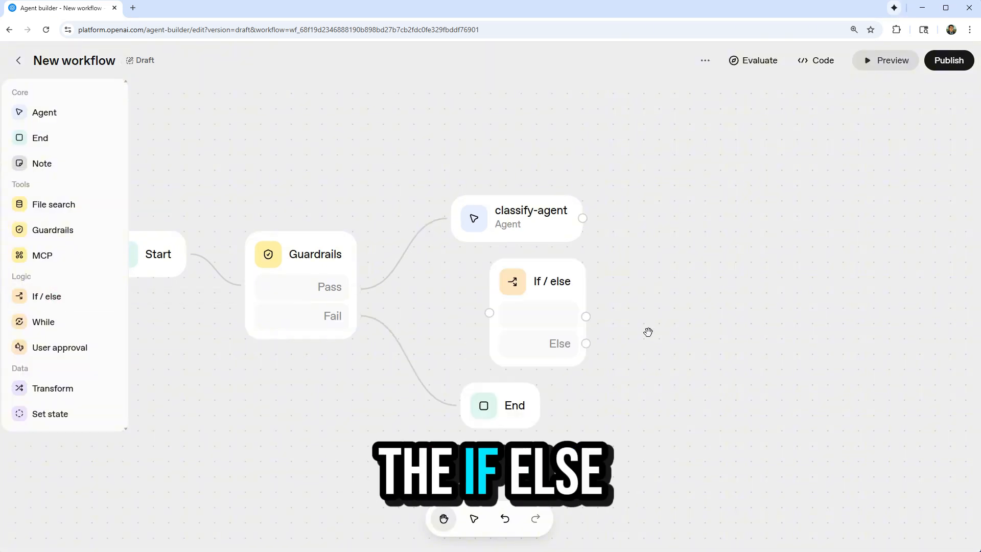
pyautogui.moveTo(560, 287); pyautogui.dragTo(715, 197)
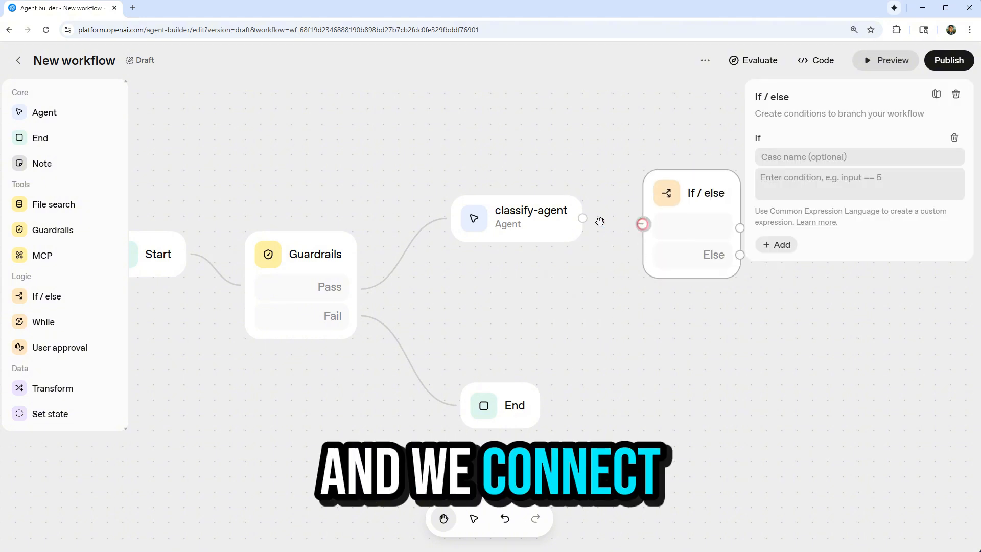
pyautogui.moveTo(640, 223); pyautogui.dragTo(583, 218)
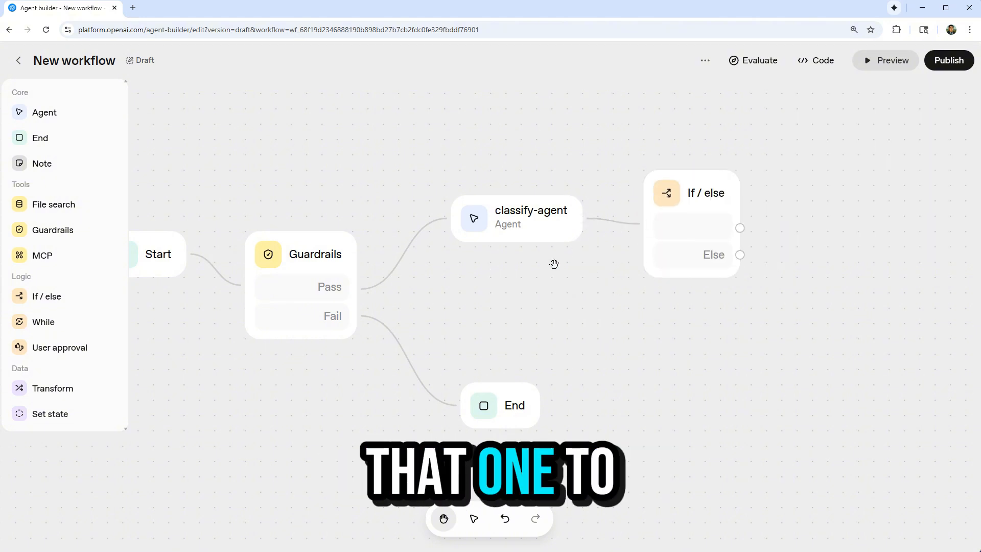
# Define the If / else node's first case as "coding" with the condition input.output_parsed.category == "coding".
pyautogui.click(704, 204)
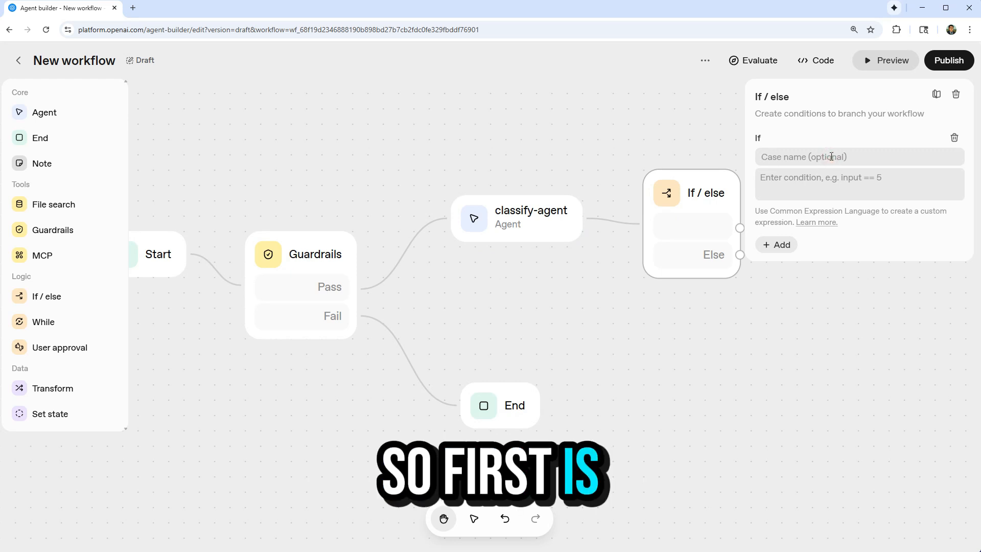
pyautogui.click(832, 157)
pyautogui.write('coding')
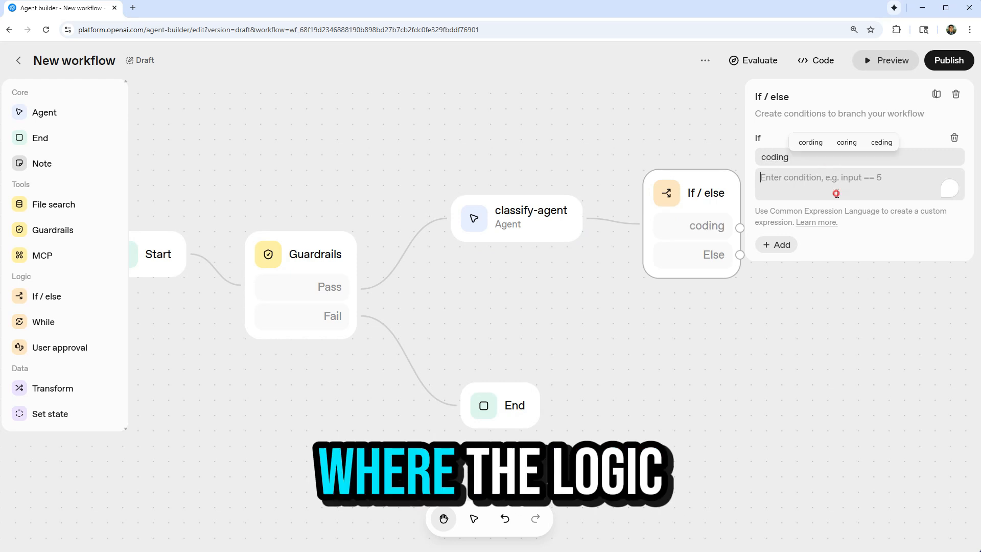
pyautogui.click(828, 185)
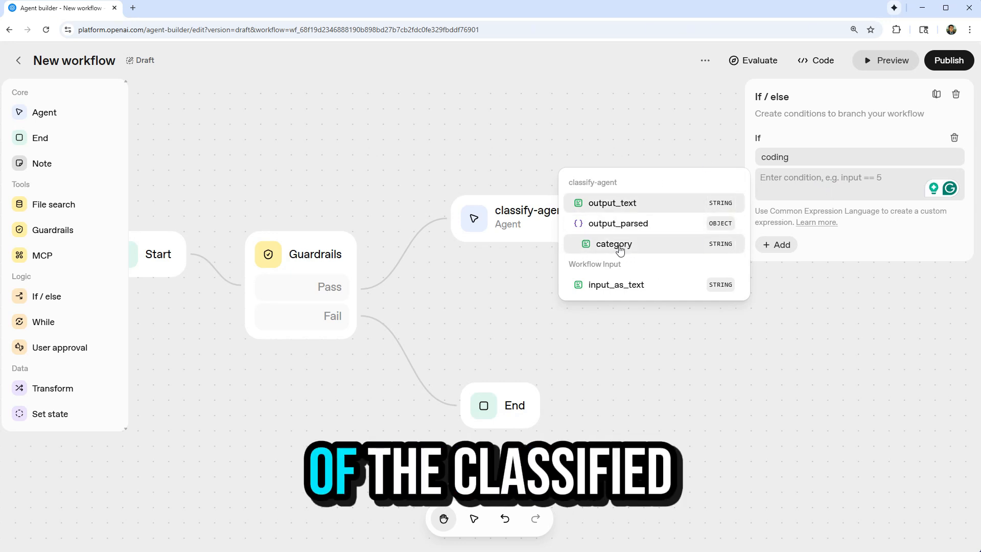
pyautogui.click(620, 249)
pyautogui.click(645, 205)
pyautogui.write('"')
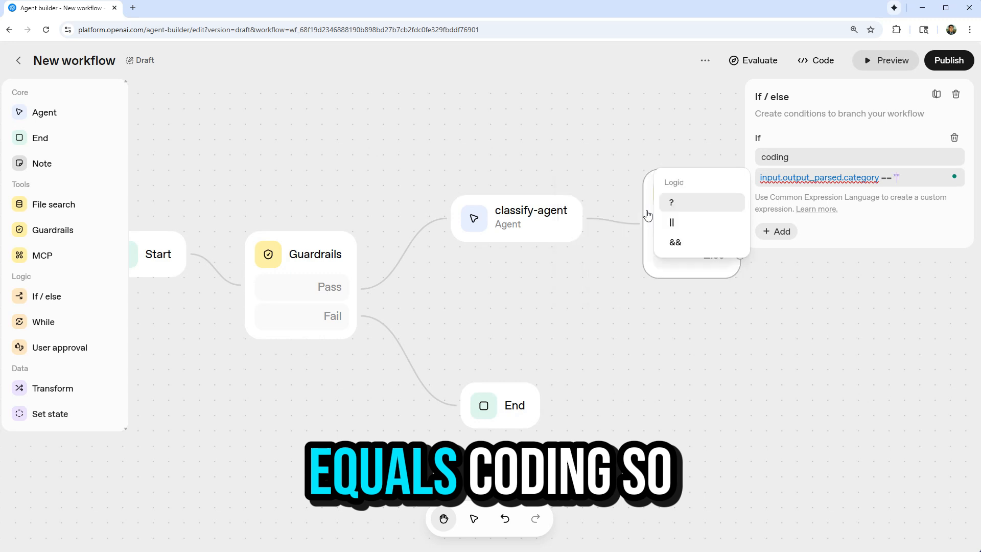
pyautogui.write('coding')
pyautogui.click(920, 145)
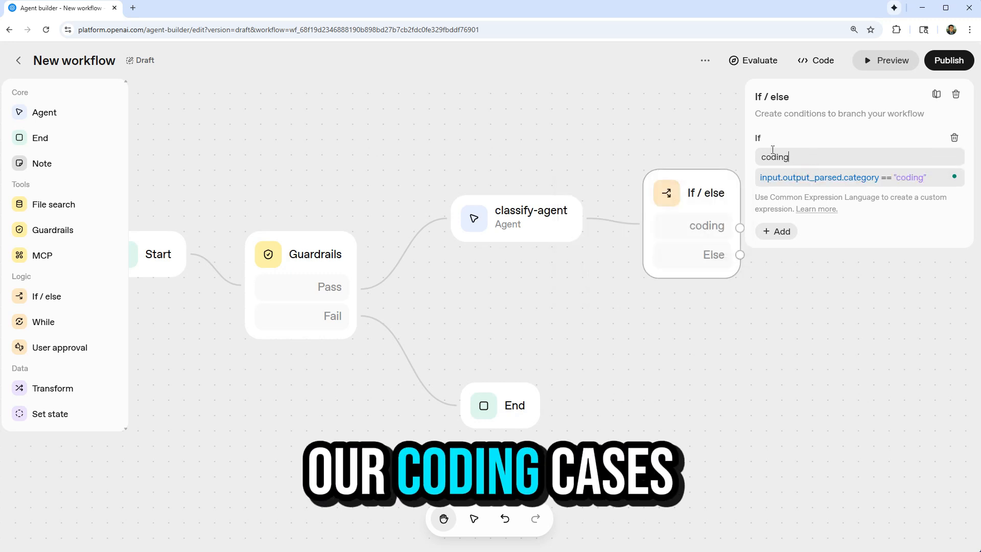
# Add an else-if case named "concept" with the condition input.output_parsed.category == "concept".
pyautogui.click(776, 231)
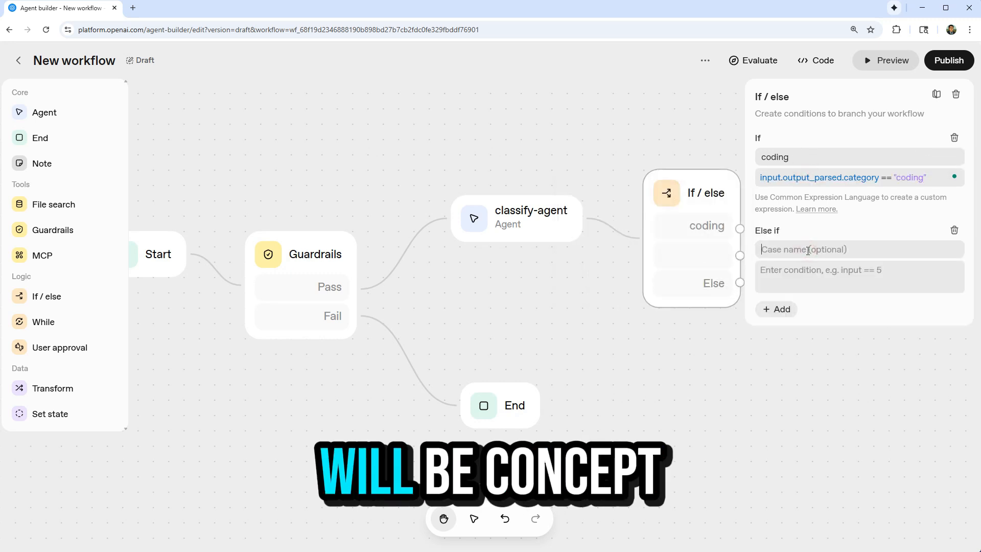
pyautogui.click(808, 251)
pyautogui.write('concept')
pyautogui.click(812, 269)
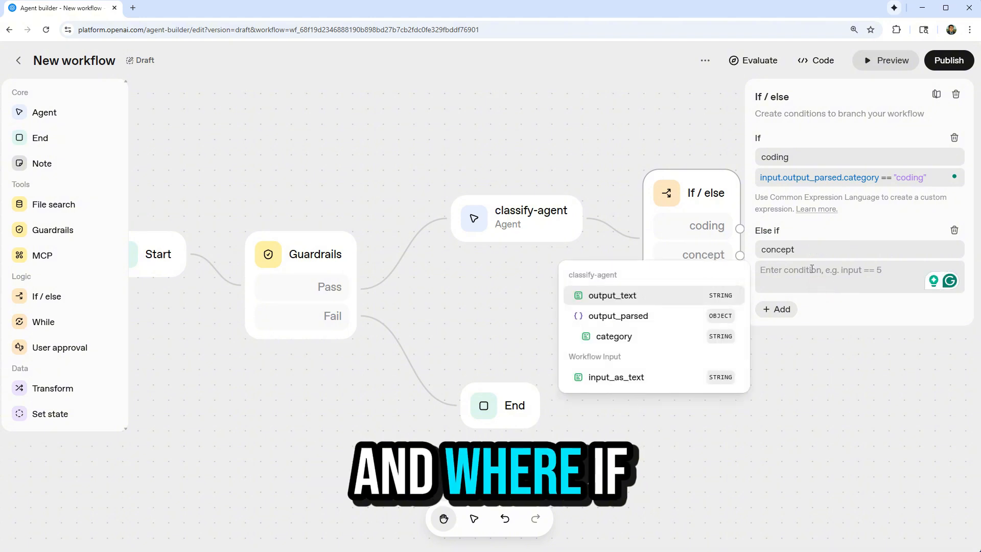
pyautogui.click(613, 338)
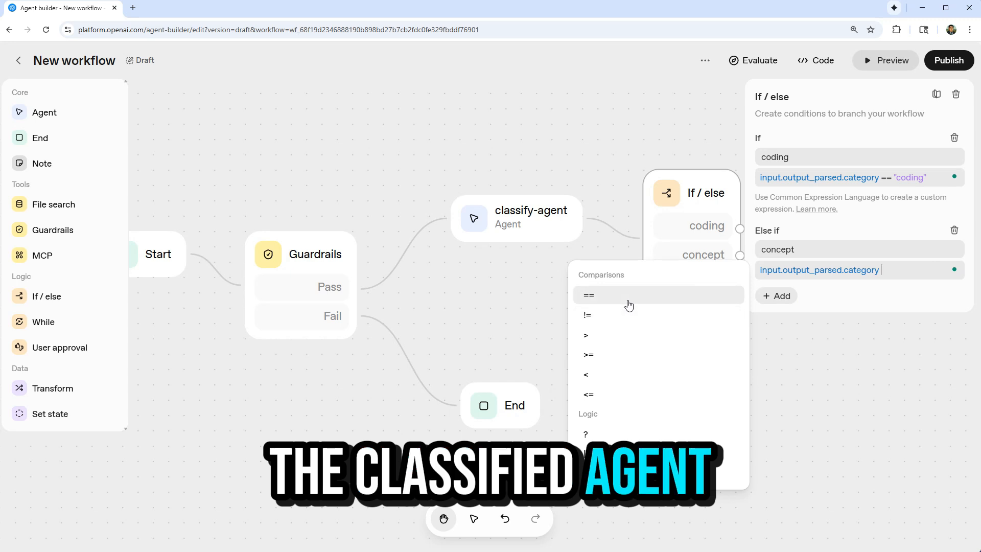
pyautogui.click(628, 305)
pyautogui.write('"')
pyautogui.write('concept')
# Add an else-if case named "recommend" with the condition input.output_parsed.category=="recomend", reusing the category expression from the concept case.
pyautogui.click(776, 296)
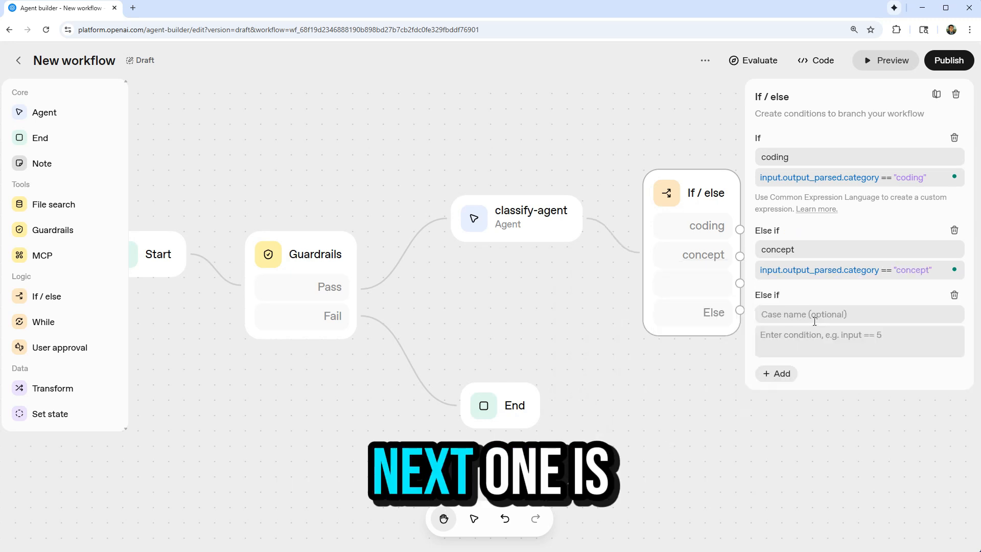
pyautogui.write('recommend')
pyautogui.moveTo(760, 270); pyautogui.dragTo(879, 269)
pyautogui.hotkey('ctrl', 'c')
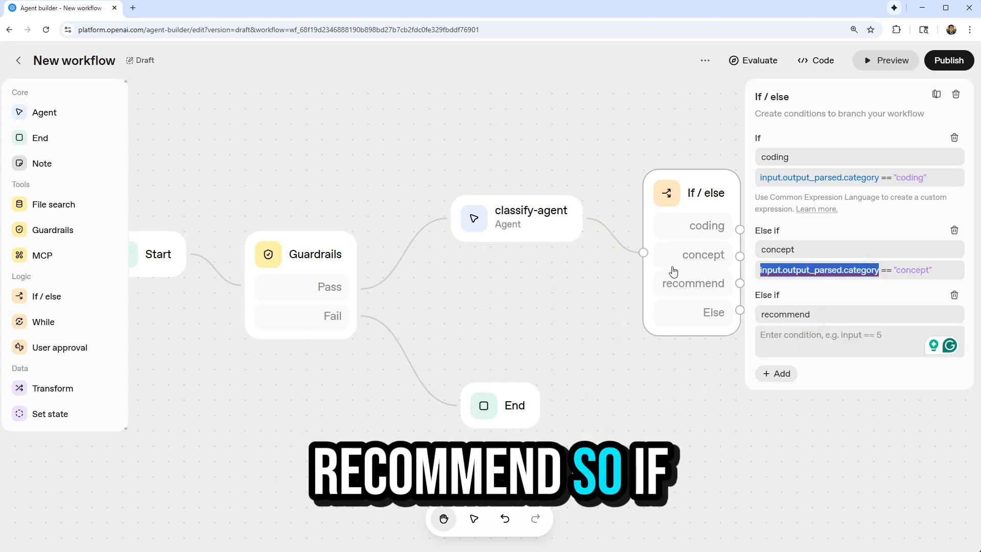
pyautogui.click(809, 337)
pyautogui.hotkey('ctrl', 'v')
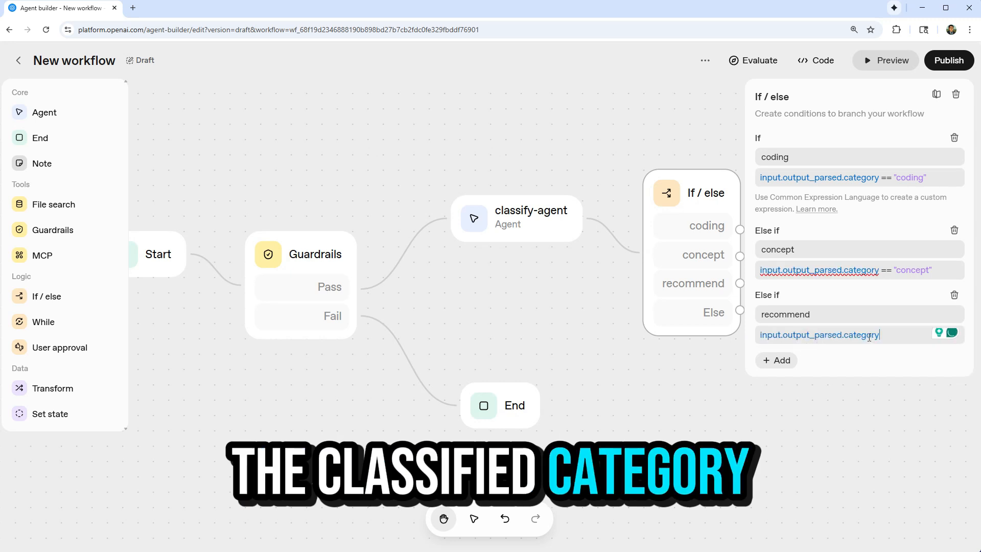
pyautogui.write('=="recomend"')
# Add an else-if case named "others" with the condition input.output_parsed.category == "others" and close the node's settings.
pyautogui.click(773, 361)
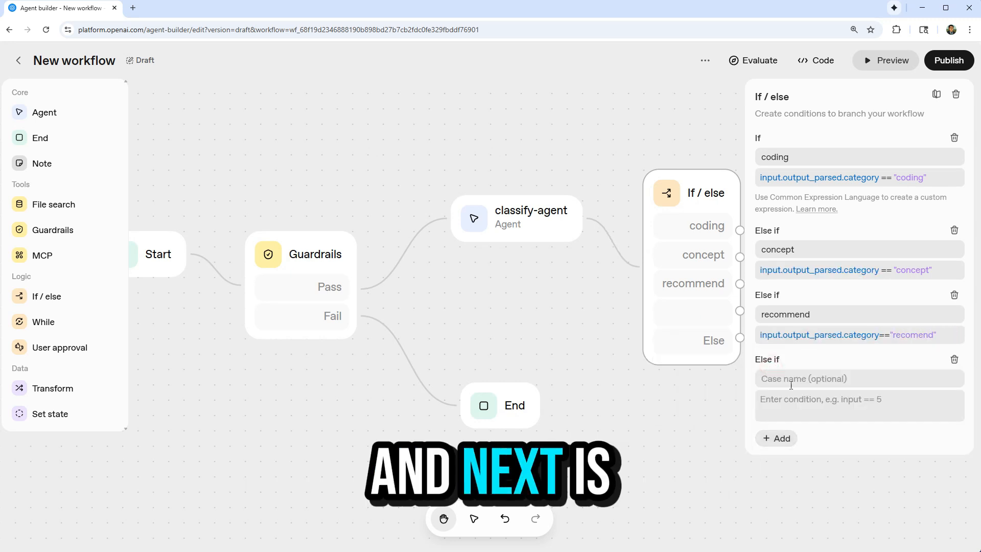
pyautogui.click(858, 379)
pyautogui.write('others')
pyautogui.press('Tab')
pyautogui.hotkey('ctrl', 'v')
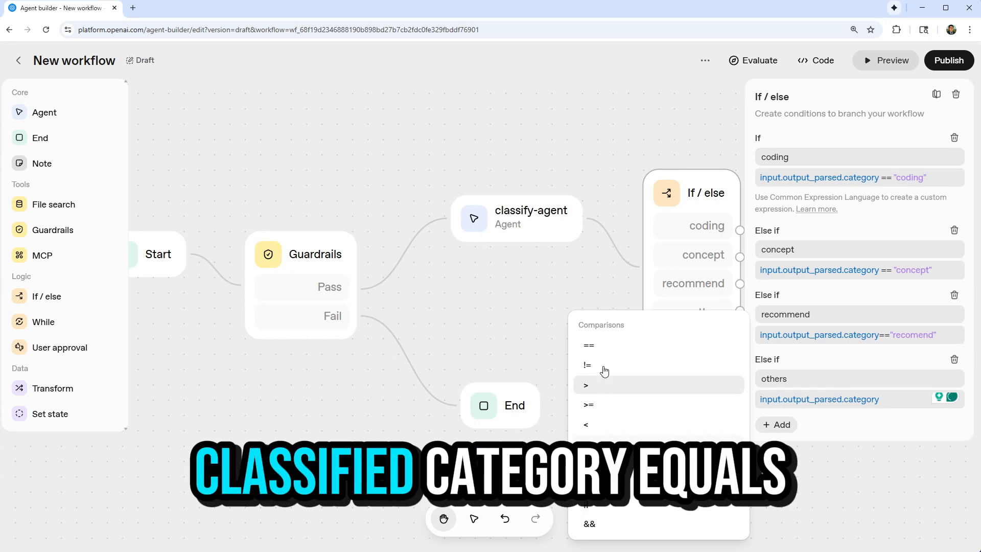
pyautogui.click(603, 348)
pyautogui.write('""')
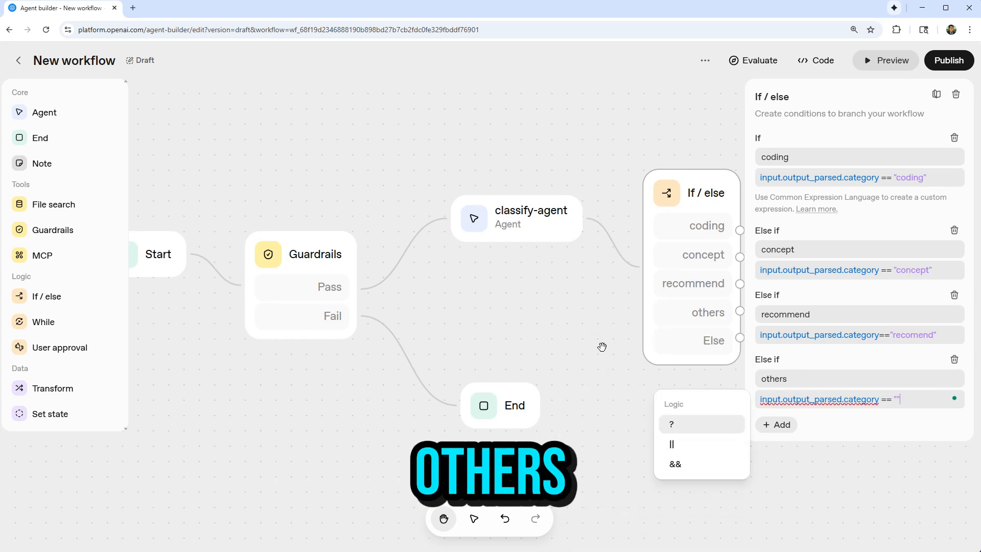
pyautogui.write('others')
pyautogui.click(853, 434)
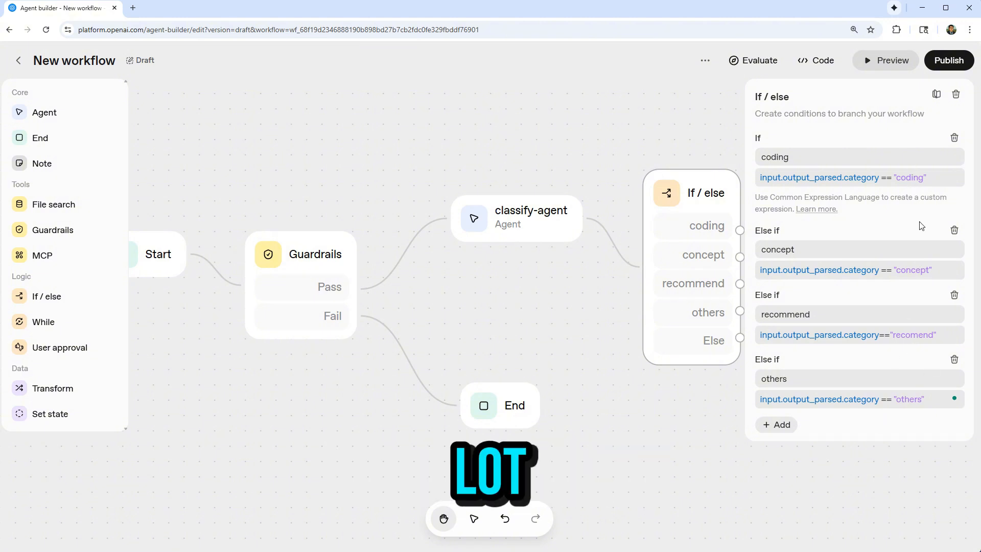
pyautogui.click(833, 529)
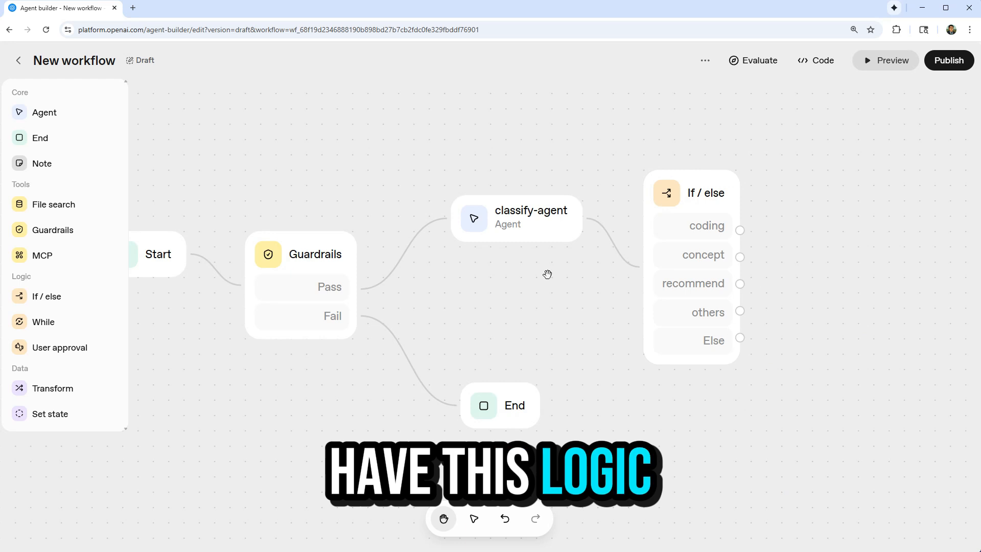
# Add an End node beyond the If / else node and connect the Else branch to it.
pyautogui.moveTo(40, 138); pyautogui.dragTo(844, 407)
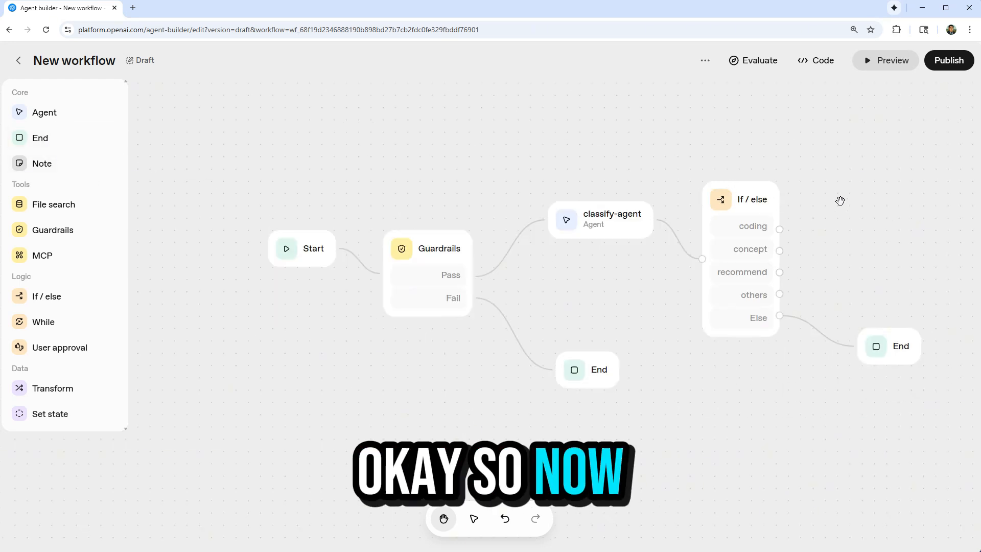
pyautogui.scroll(2, 909, 216)
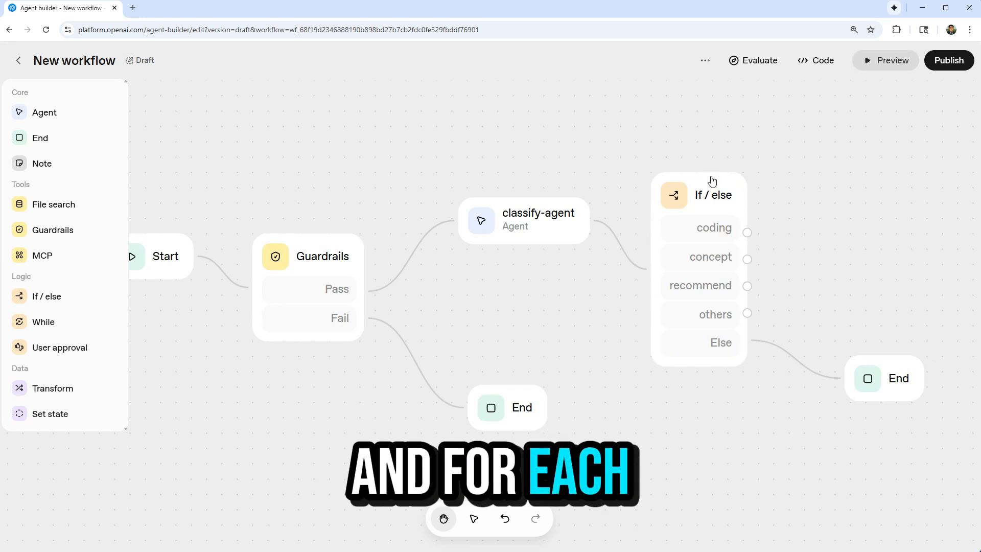
pyautogui.scroll(-2, 465, 153)
pyautogui.scroll(2, 805, 189)
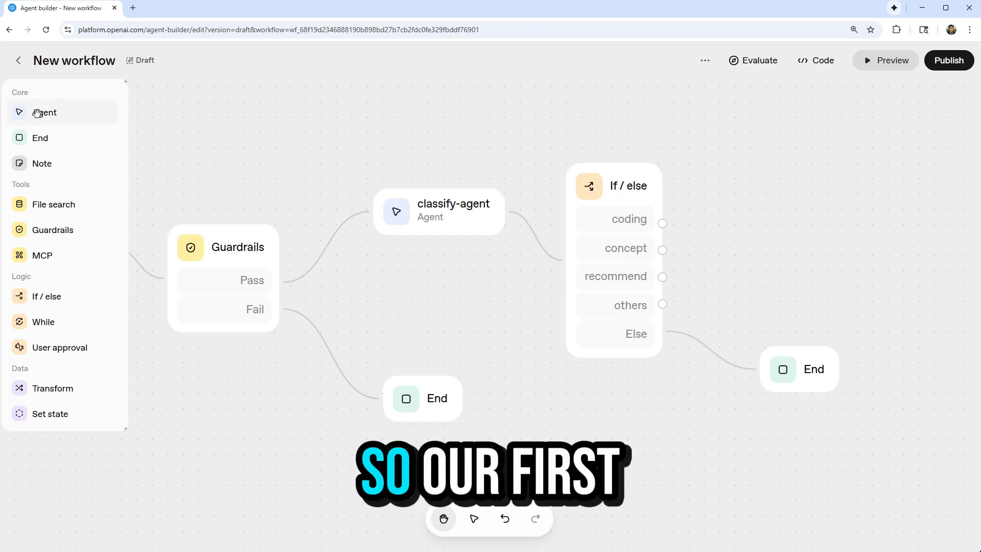
# Add an Agent node named "coding-agent" and connect it to the If / else node's coding branch.
pyautogui.moveTo(46, 113); pyautogui.dragTo(817, 199)
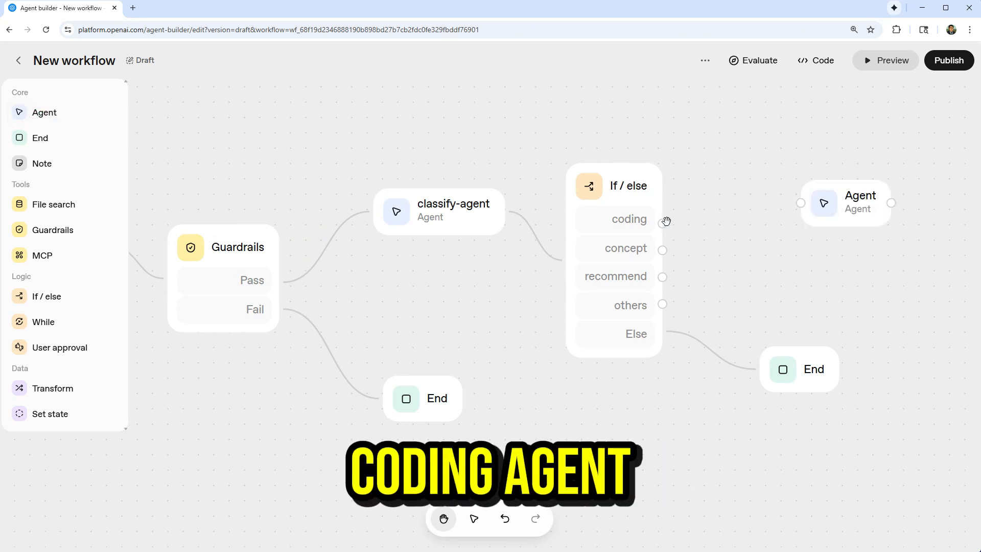
pyautogui.moveTo(801, 203); pyautogui.dragTo(663, 223)
pyautogui.click(859, 208)
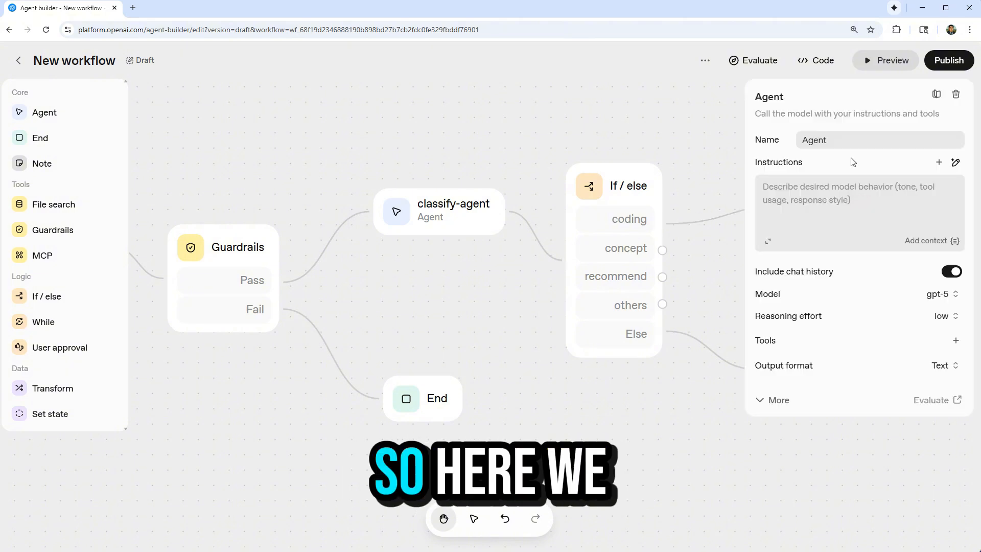
pyautogui.write('coding')
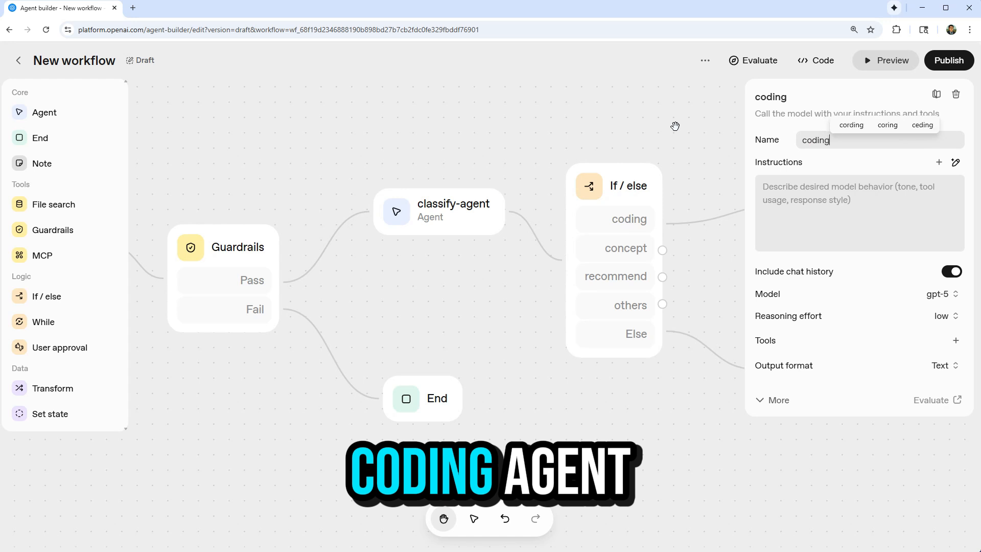
pyautogui.write('-agent')
# Generate coding-agent instructions from "help user understand and debug the coding problems in sql or python, format the codes clearly, use the code inverpereer tool" and review them.
pyautogui.click(955, 162)
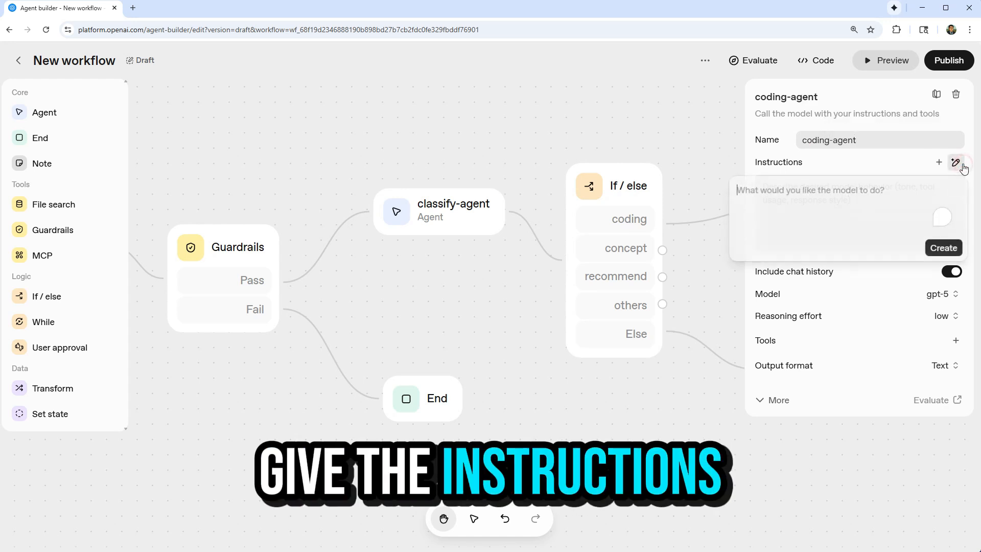
pyautogui.write('help user')
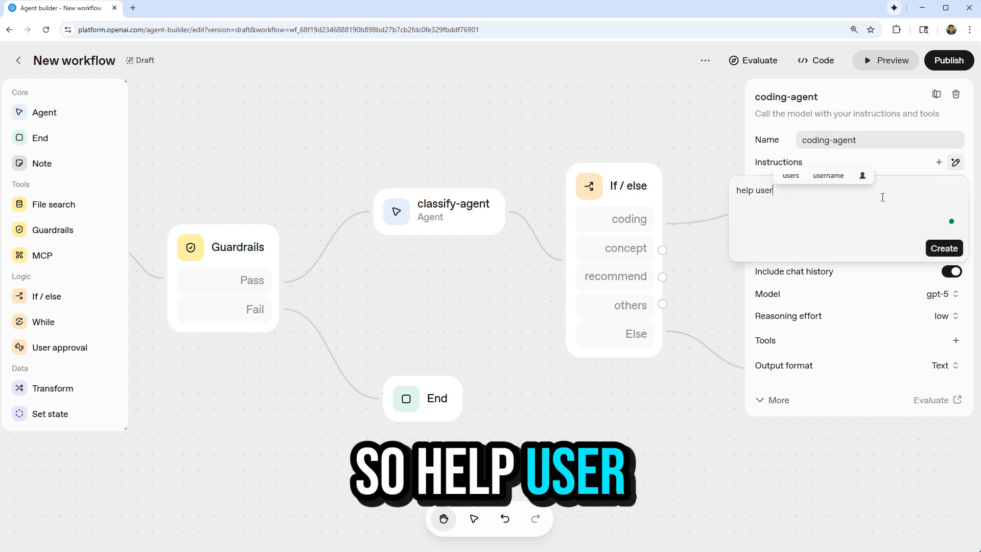
pyautogui.write(' understand and debug the coding problems in sql or python, ')
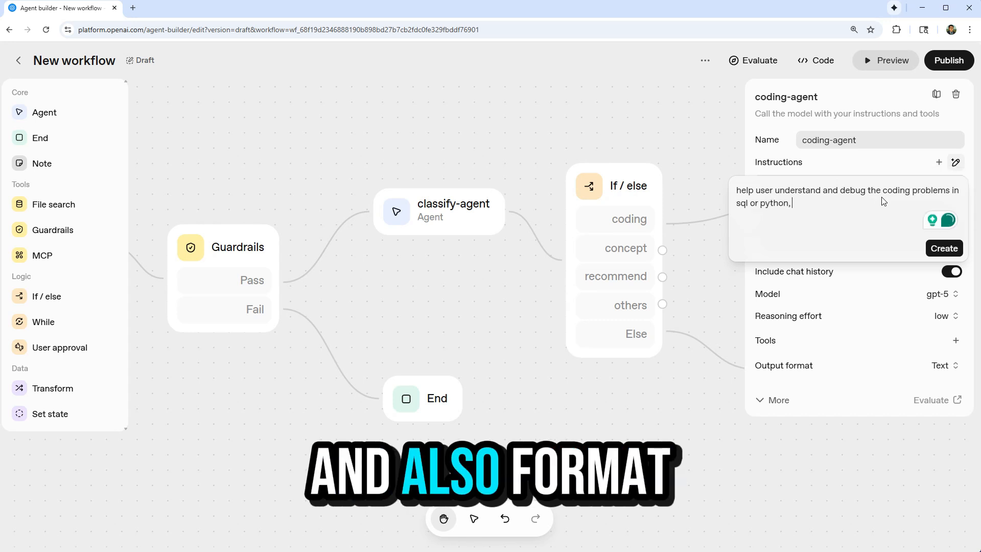
pyautogui.write('format the codes cl')
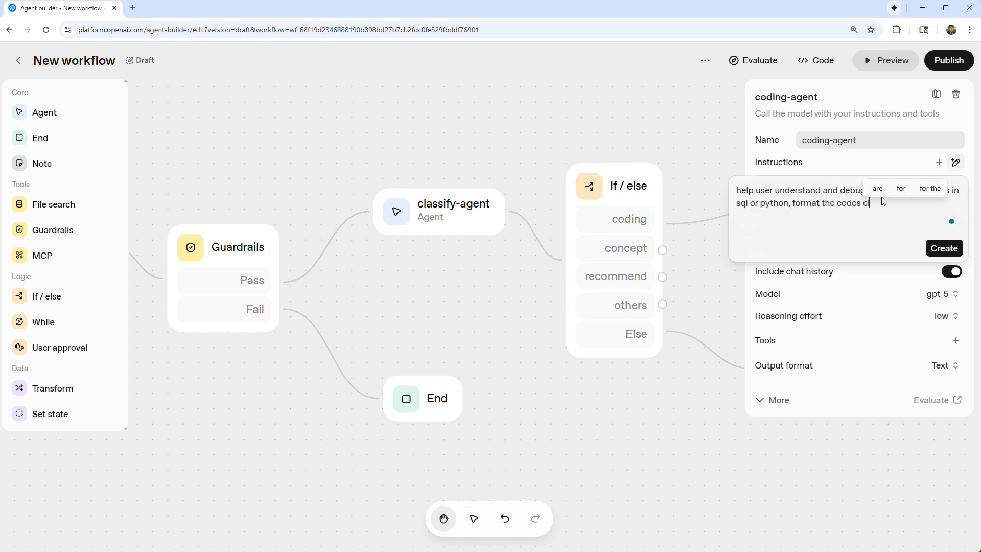
pyautogui.write('early, use the code')
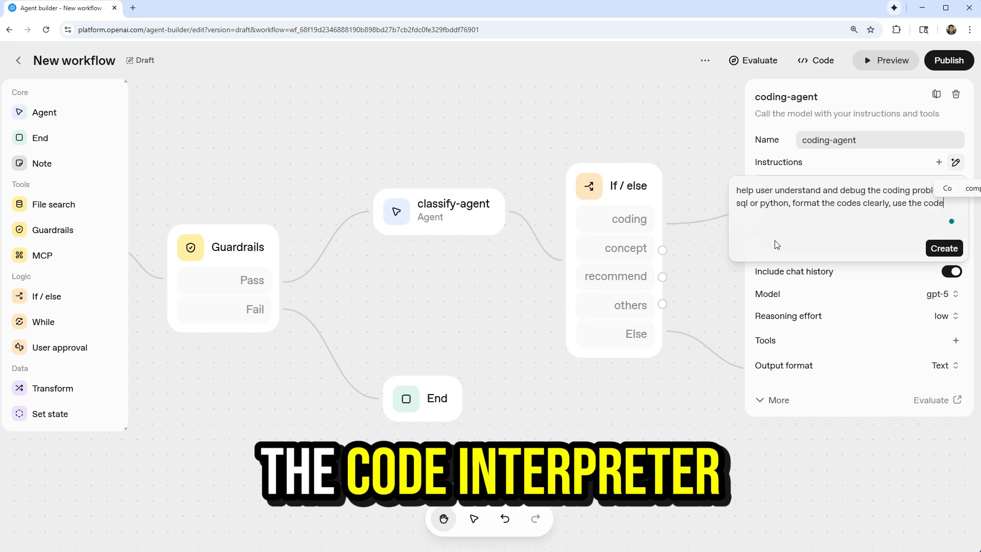
pyautogui.write(' inverpereer tool')
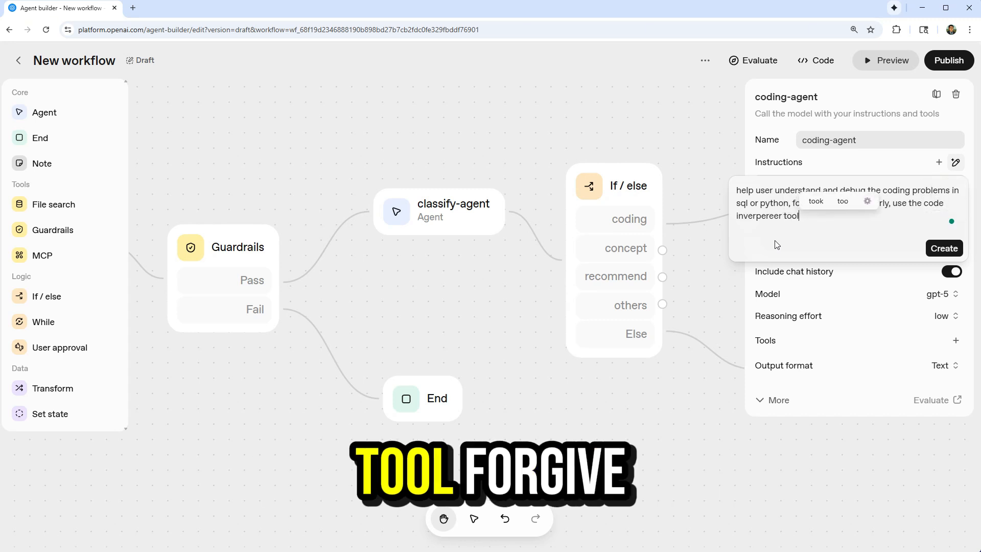
pyautogui.click(778, 234)
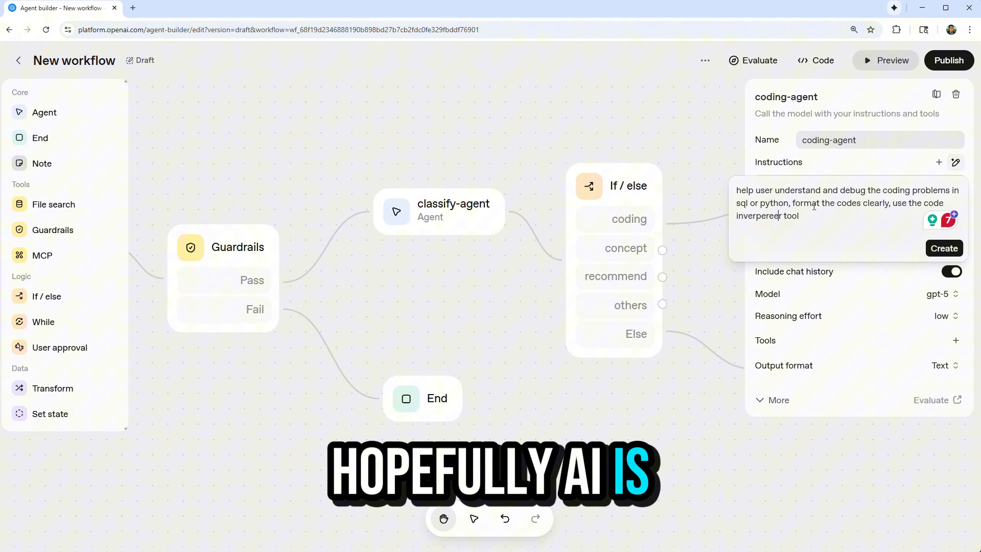
pyautogui.click(938, 249)
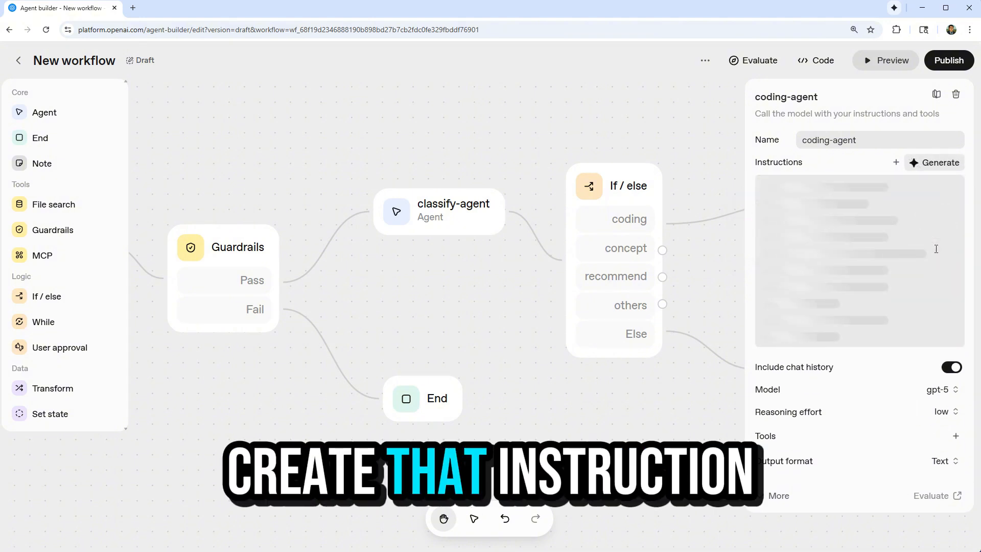
pyautogui.click(765, 238)
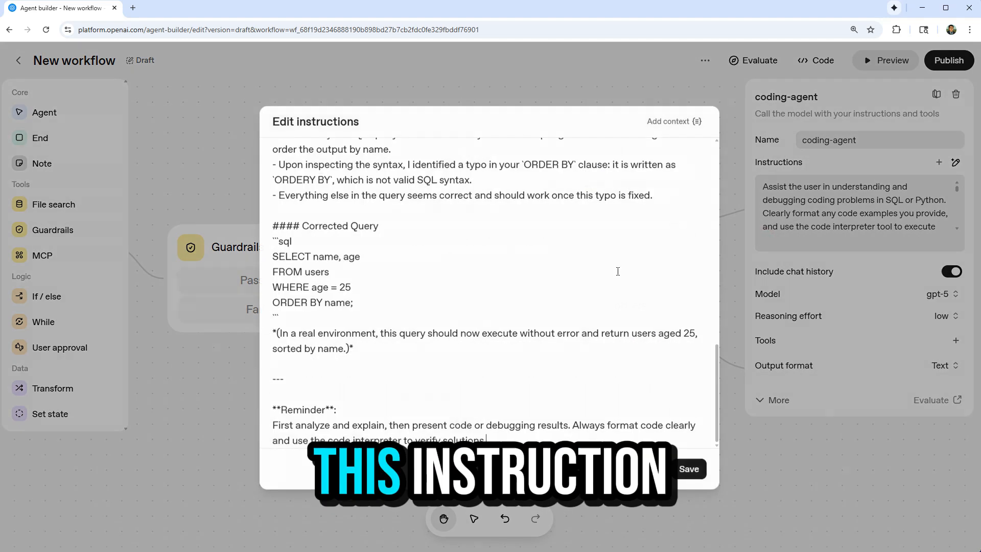
pyautogui.scroll(15, 527, 260)
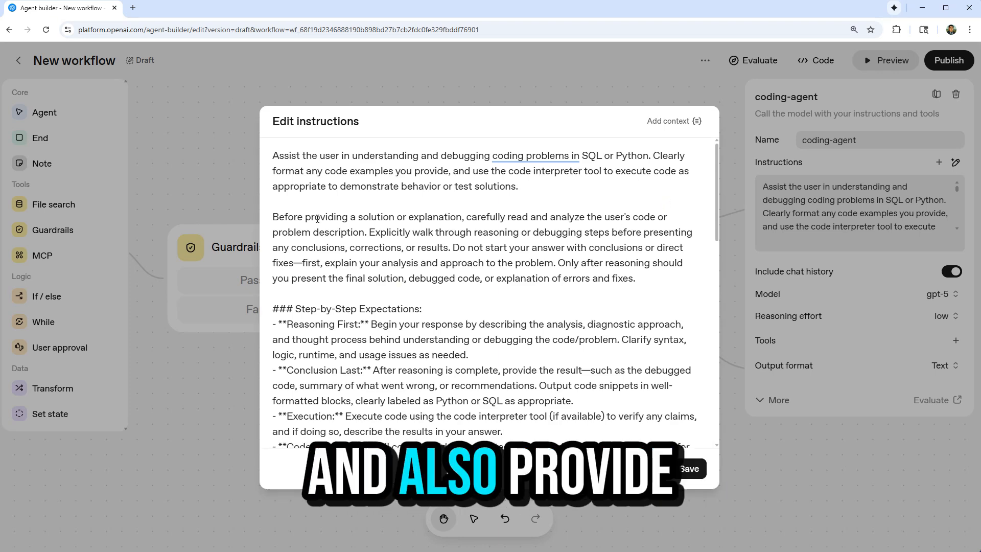
# Review the generated coding-agent instructions through the SQL example and save them.
pyautogui.scroll(-2, 344, 236)
pyautogui.scroll(-8, 344, 237)
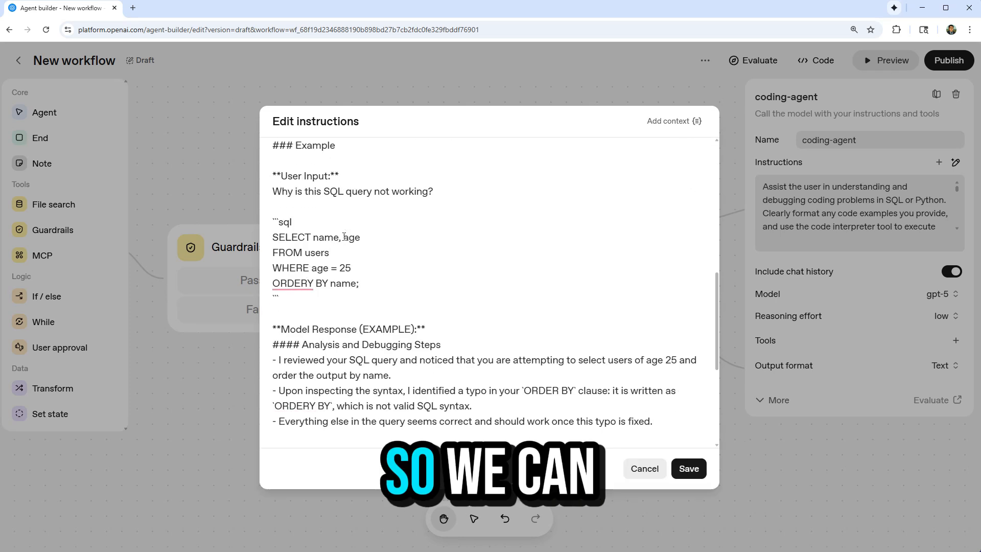
pyautogui.scroll(12, 344, 236)
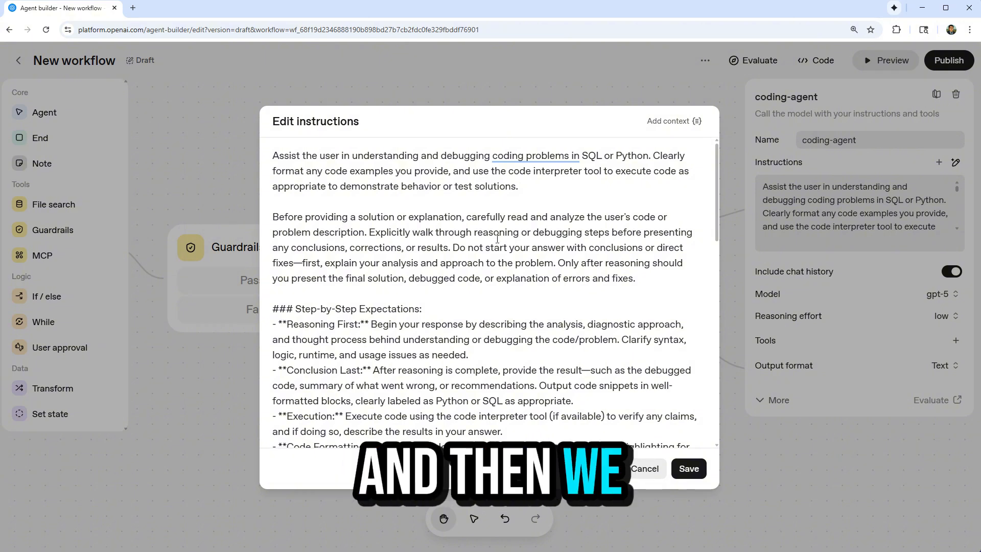
pyautogui.click(693, 471)
# Set coding-agent's model to gpt-5-mini and add the Code Interpreter tool without any files.
pyautogui.click(942, 294)
pyautogui.scroll(-3, 907, 449)
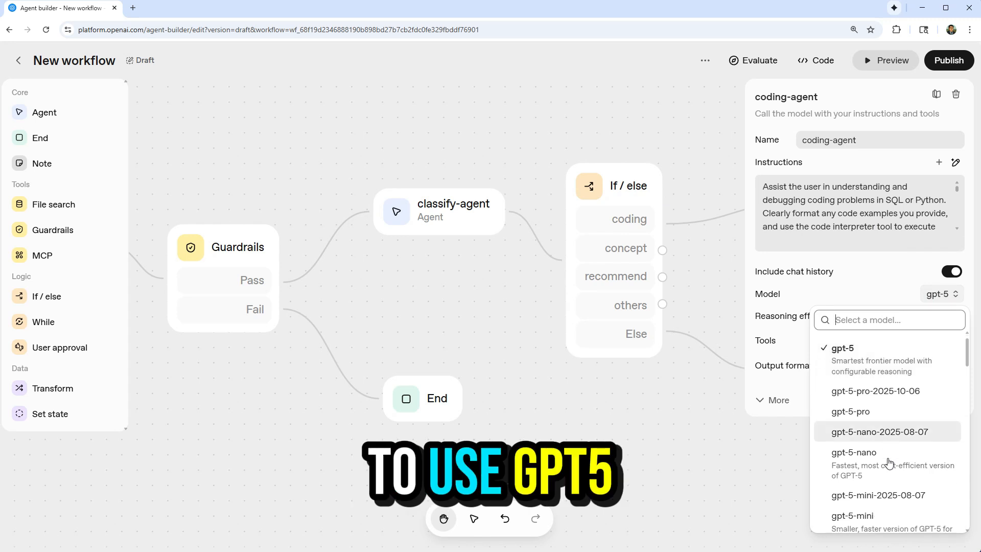
pyautogui.click(907, 449)
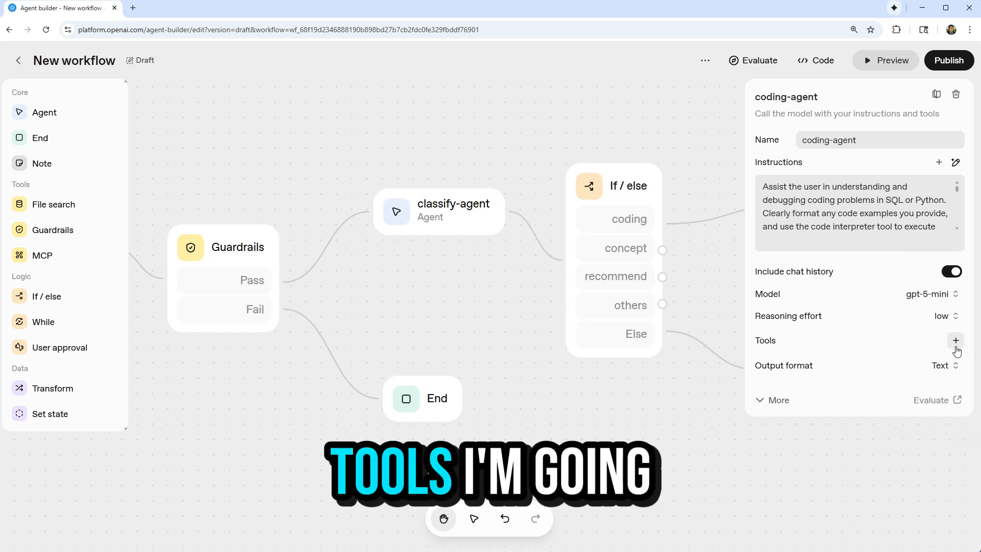
pyautogui.click(956, 341)
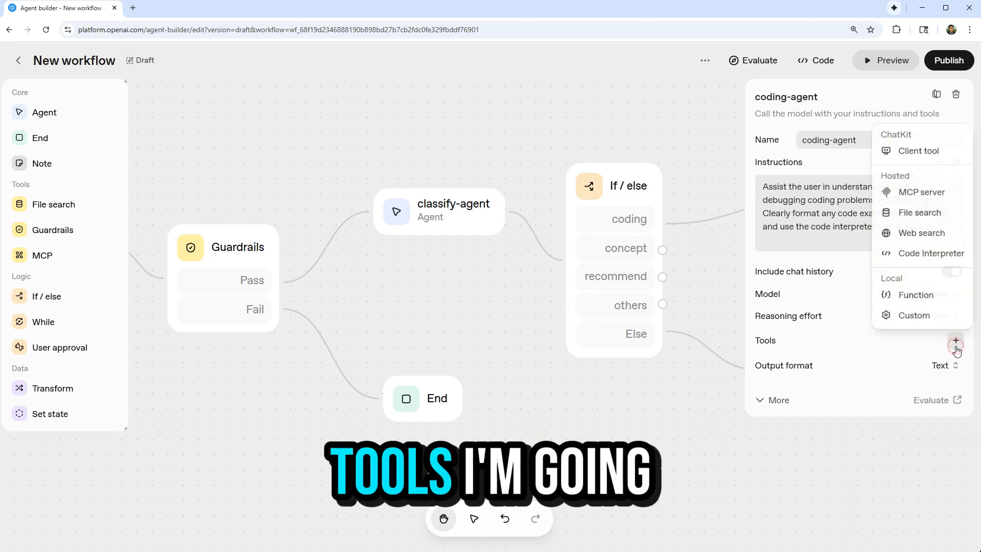
pyautogui.click(930, 253)
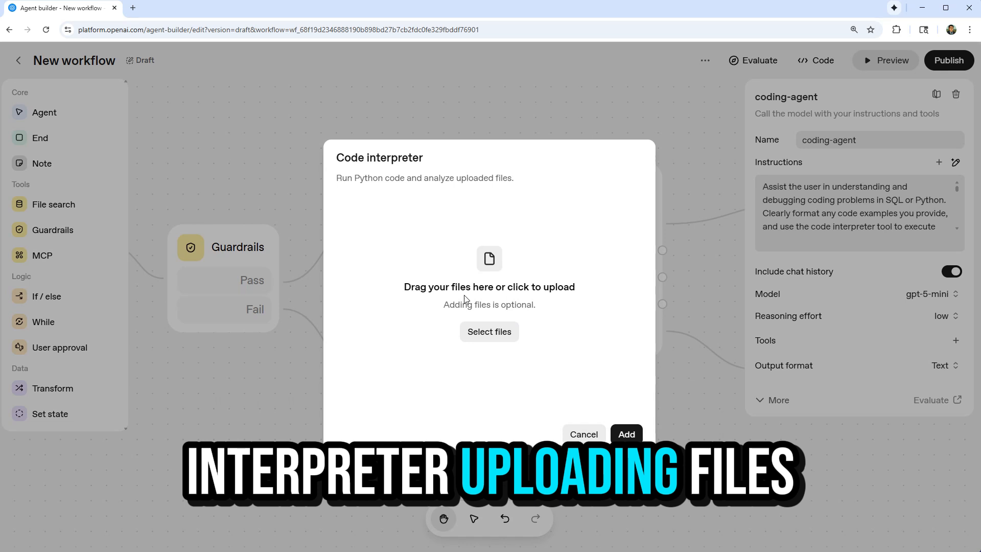
pyautogui.click(627, 434)
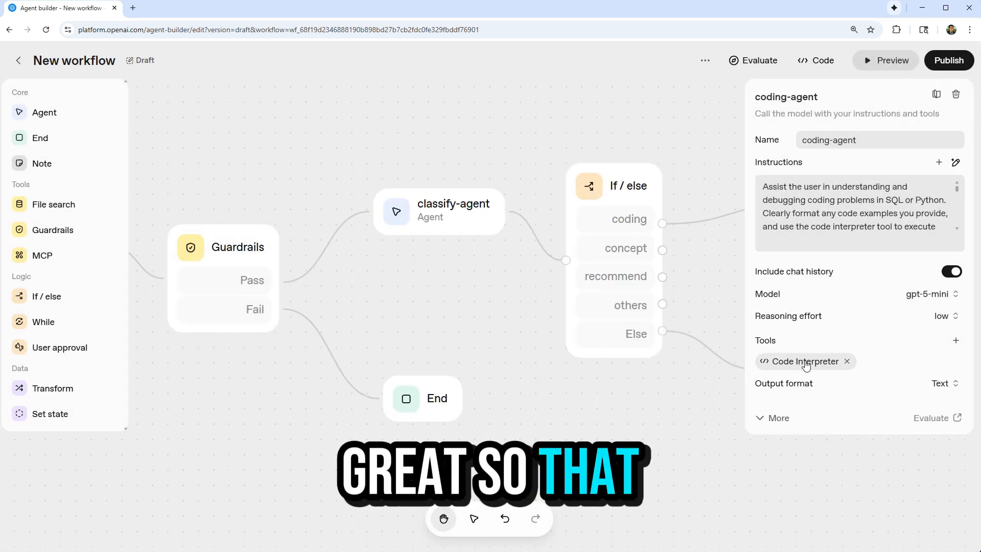
pyautogui.click(440, 324)
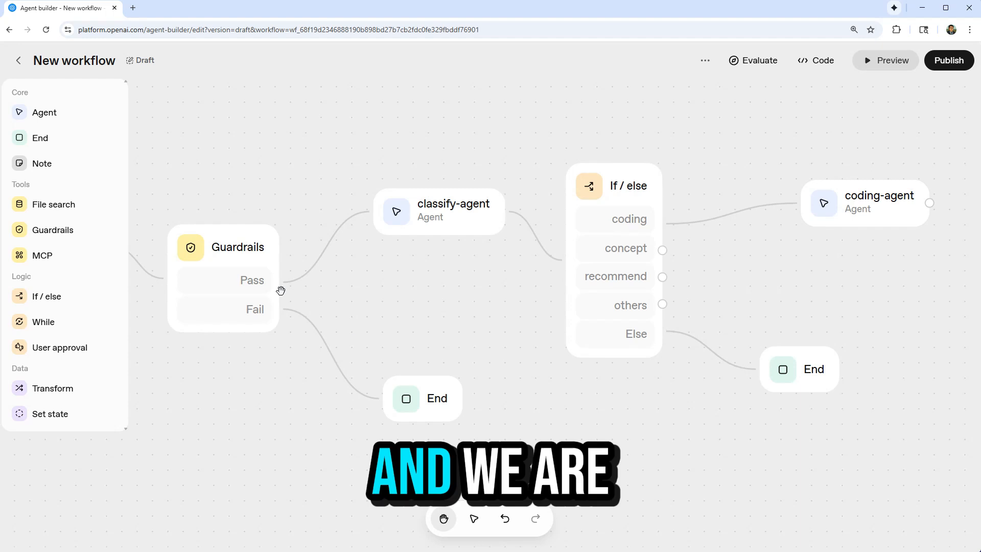
# Add an Agent node named "concept-agent" and connect it to the If / else node's concept branch.
pyautogui.moveTo(65, 113); pyautogui.dragTo(862, 317)
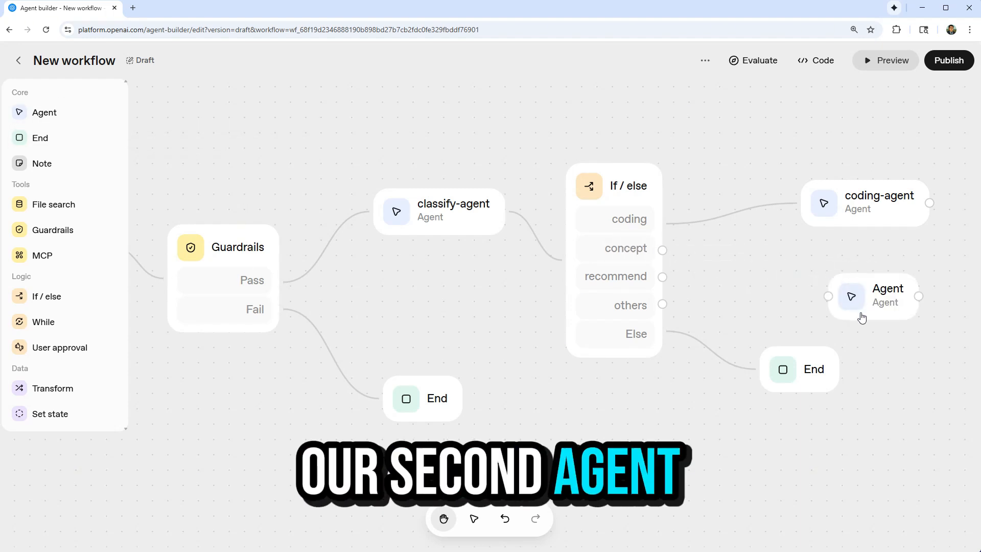
pyautogui.moveTo(665, 251); pyautogui.dragTo(823, 299)
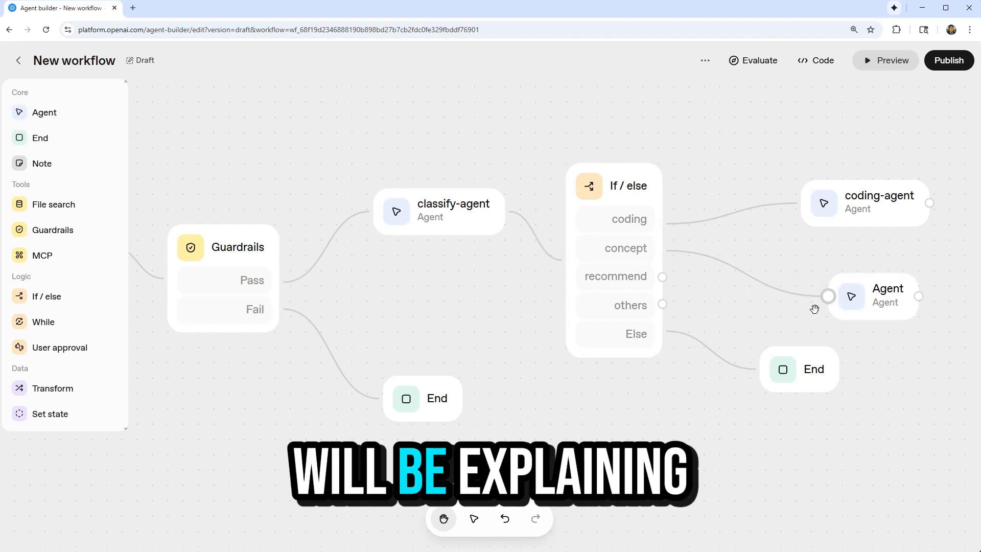
pyautogui.click(885, 305)
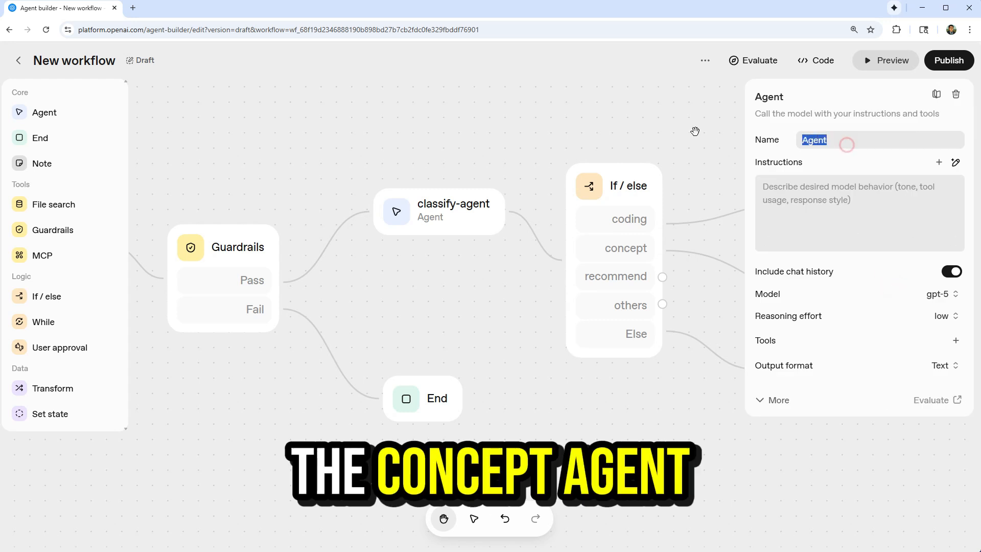
pyautogui.write('concept-agent')
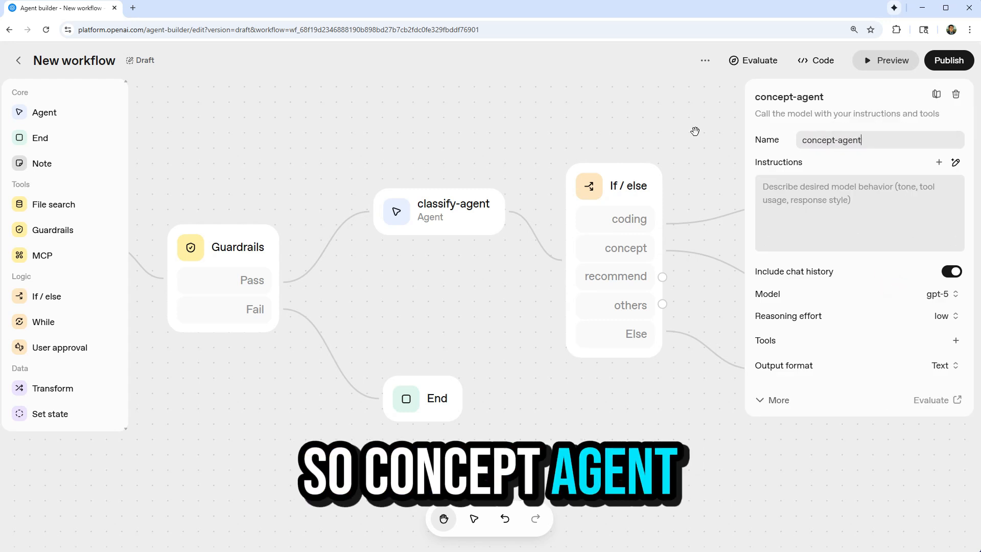
# Generate and review concept-agent instructions from "use the vector serch to retrive the attached vector database and find relevent infomr based on user quetsions.".
pyautogui.click(961, 163)
pyautogui.write('use the vector serch to reviert')
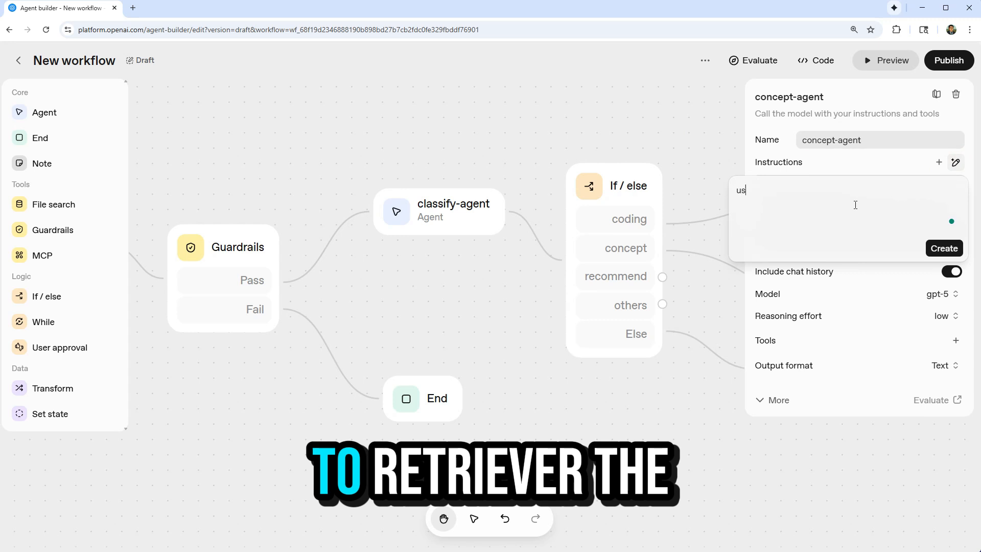
pyautogui.press('BackSpace')
pyautogui.write('trive the attached vector')
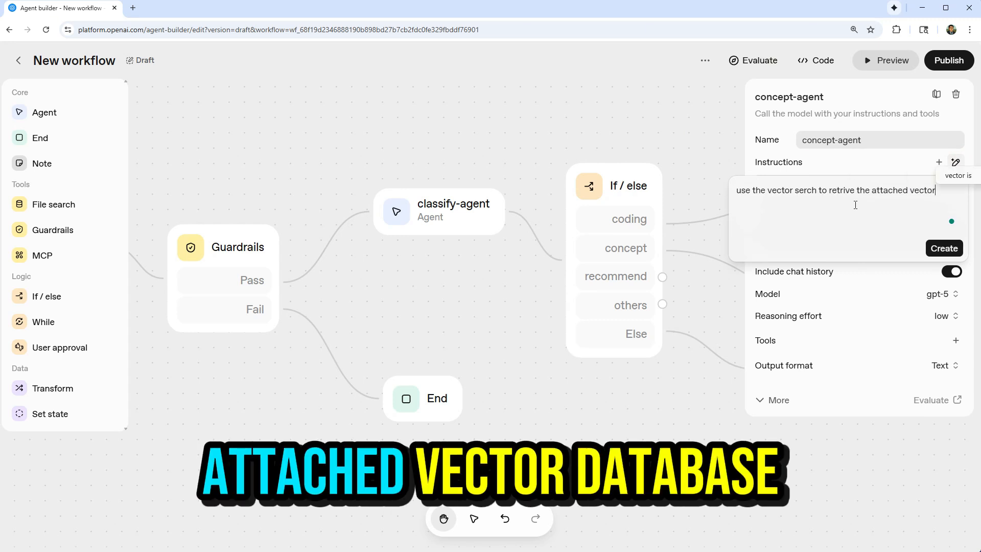
pyautogui.write(' database and f')
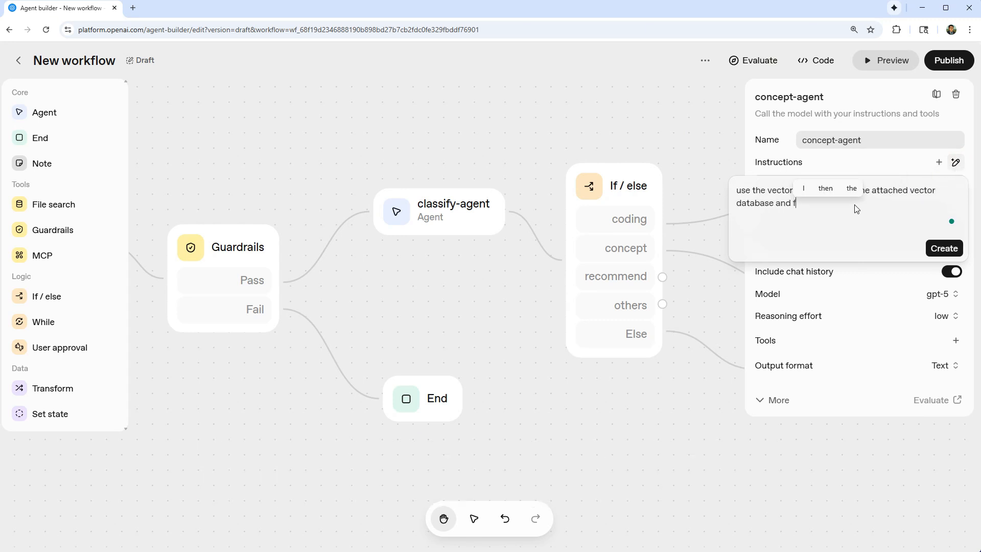
pyautogui.write('idn ')
pyautogui.write('relevent infomr')
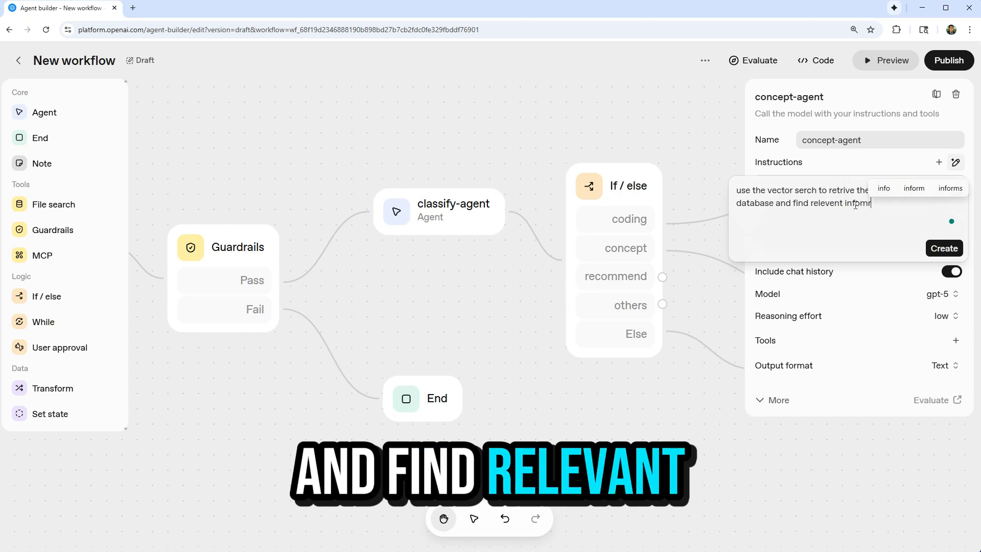
pyautogui.write(' based on suer')
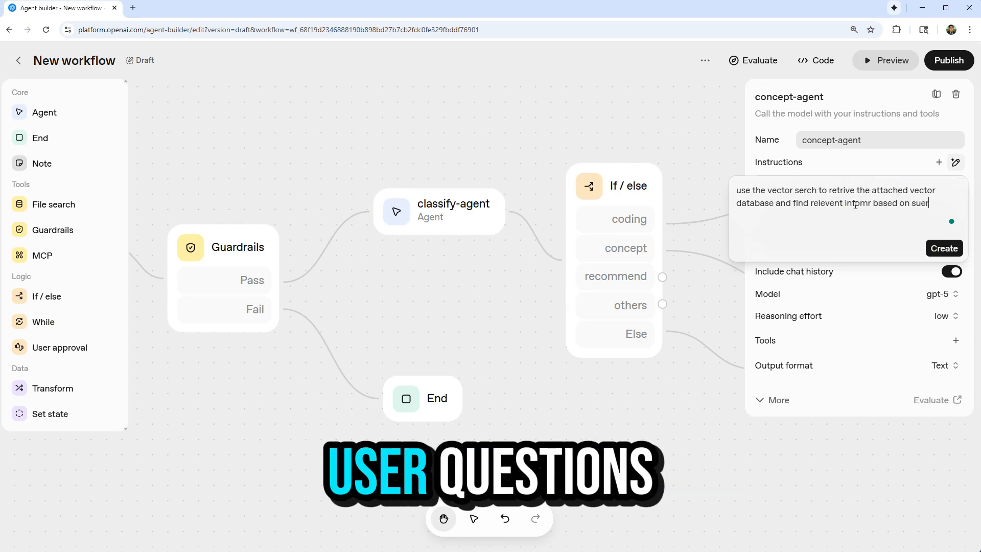
pyautogui.press('BackSpace')
pyautogui.press('BackSpace')
pyautogui.press('BackSpace')
pyautogui.press('BackSpace')
pyautogui.write('user quetsions.')
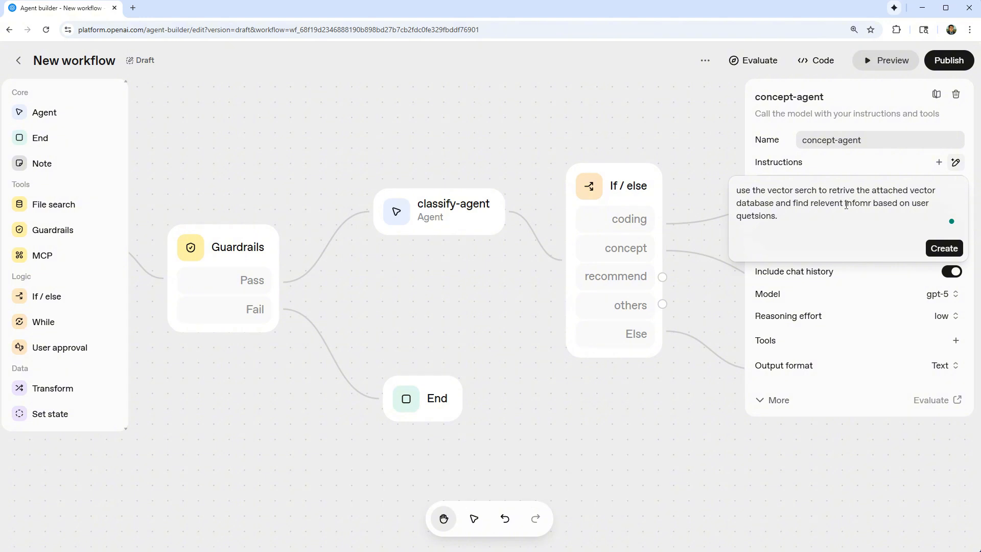
pyautogui.click(944, 248)
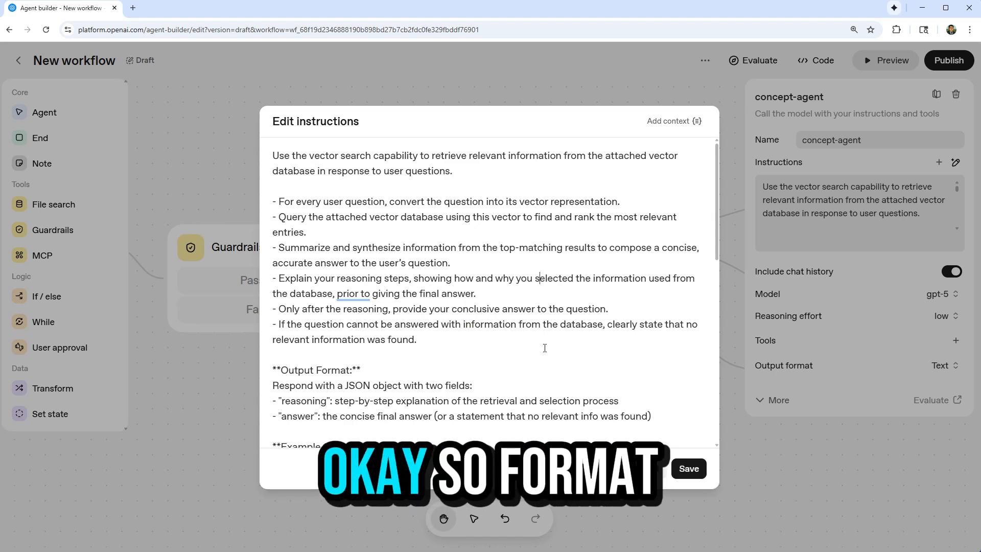
pyautogui.scroll(-2, 545, 348)
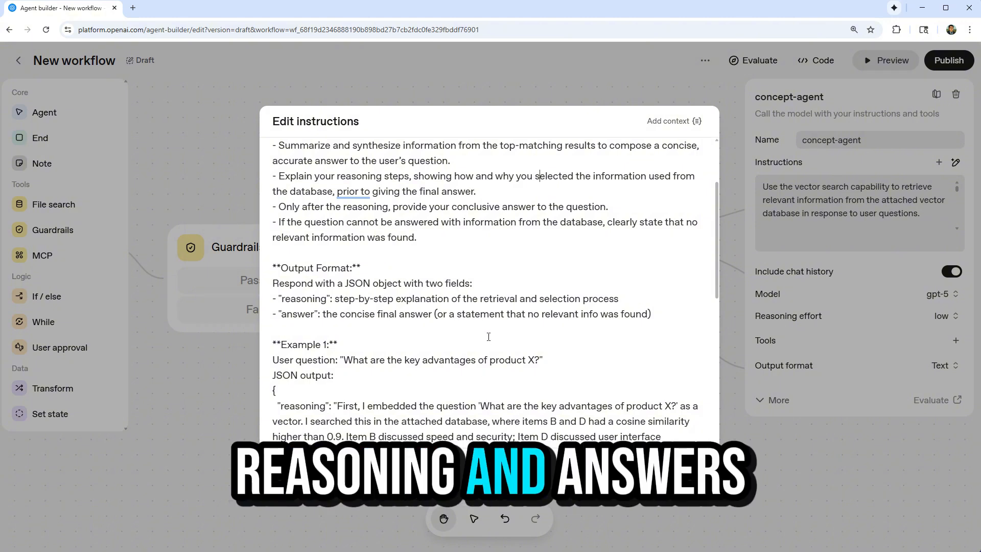
pyautogui.scroll(2, 478, 301)
pyautogui.scroll(-9, 473, 286)
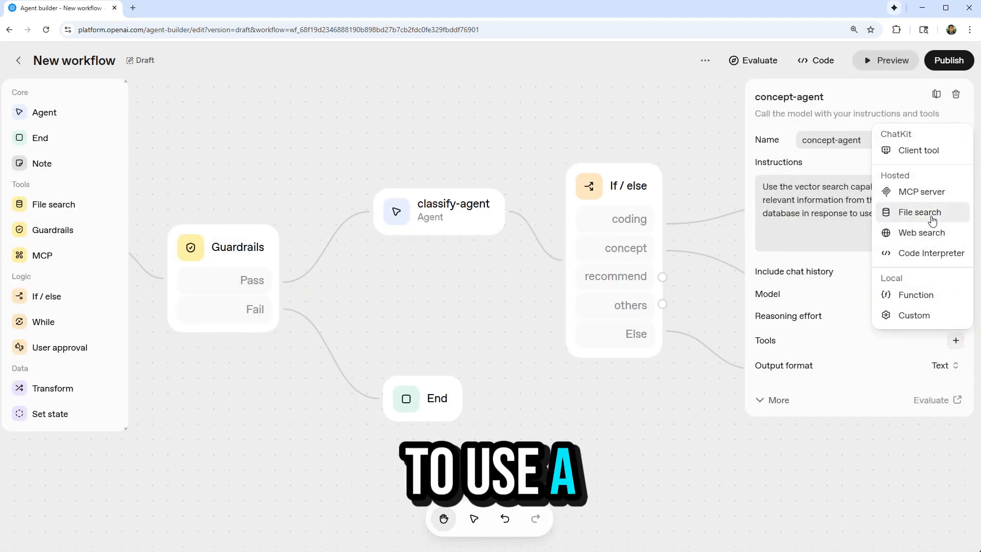
# Add a File search tool to concept-agent and attach the existing lbsocial-website vector store by its copied ID.
pyautogui.click(933, 221)
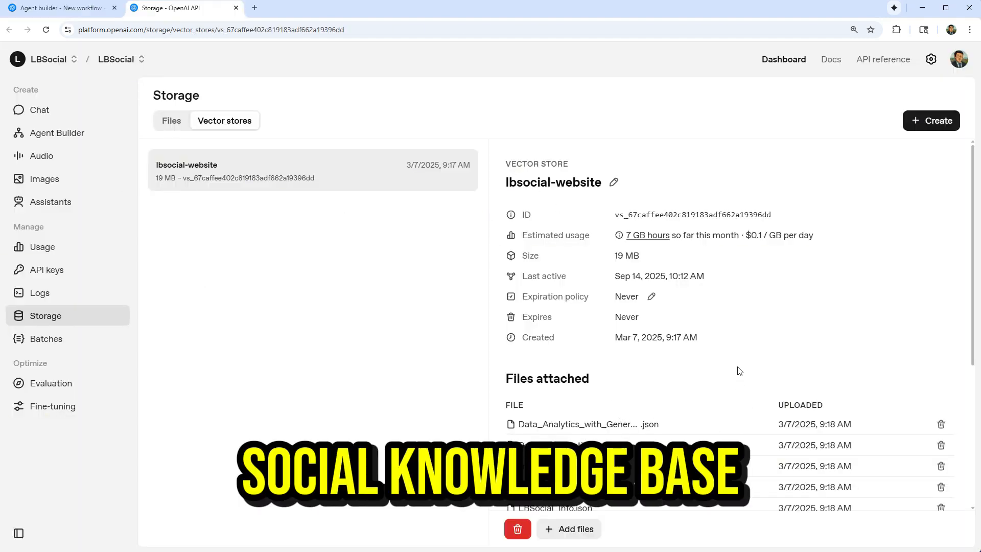
pyautogui.click(677, 215)
pyautogui.click(61, 8)
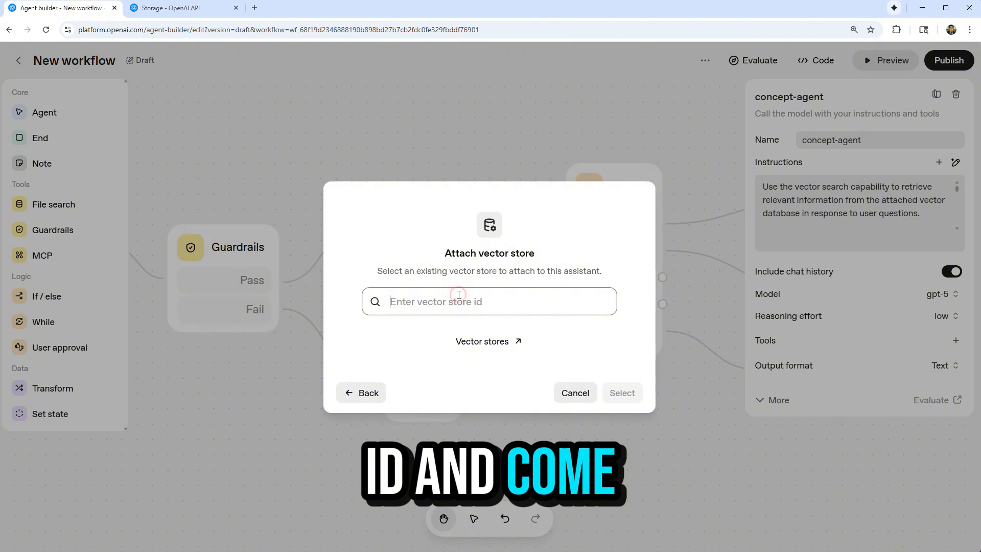
pyautogui.hotkey('ctrl', 'v')
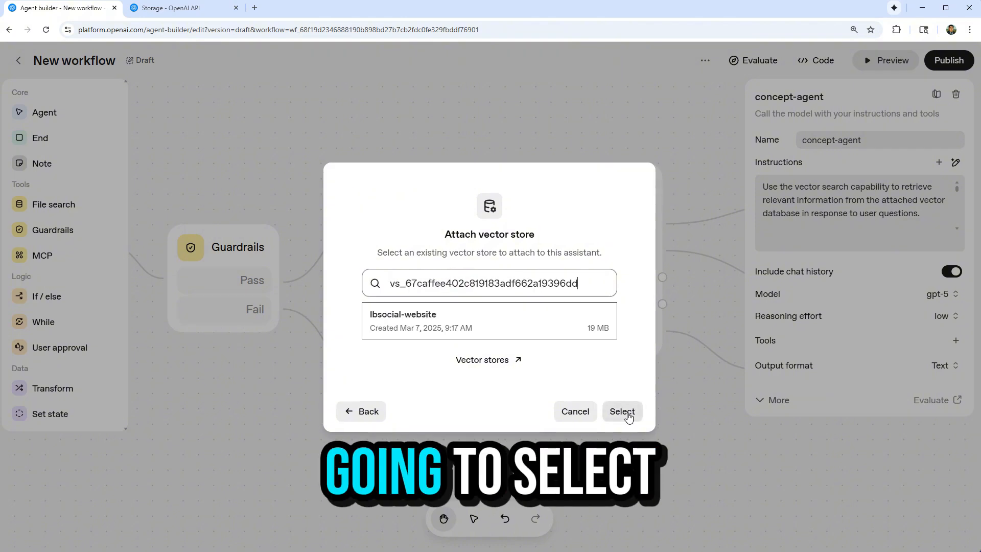
pyautogui.click(628, 414)
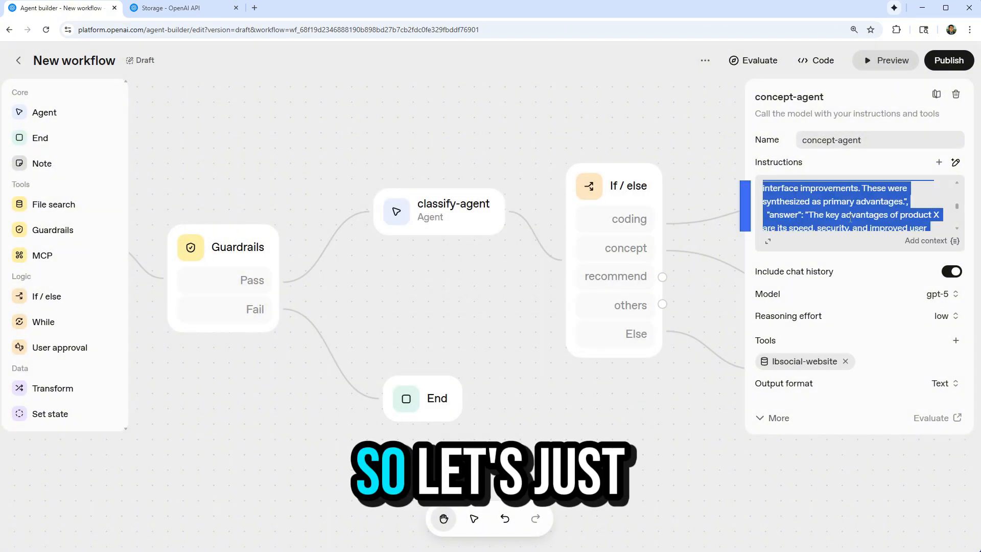
# Set concept-agent's output format to JSON with a schema generated from its instructions, removing the reasoning property so only answer is kept.
pyautogui.click(929, 388)
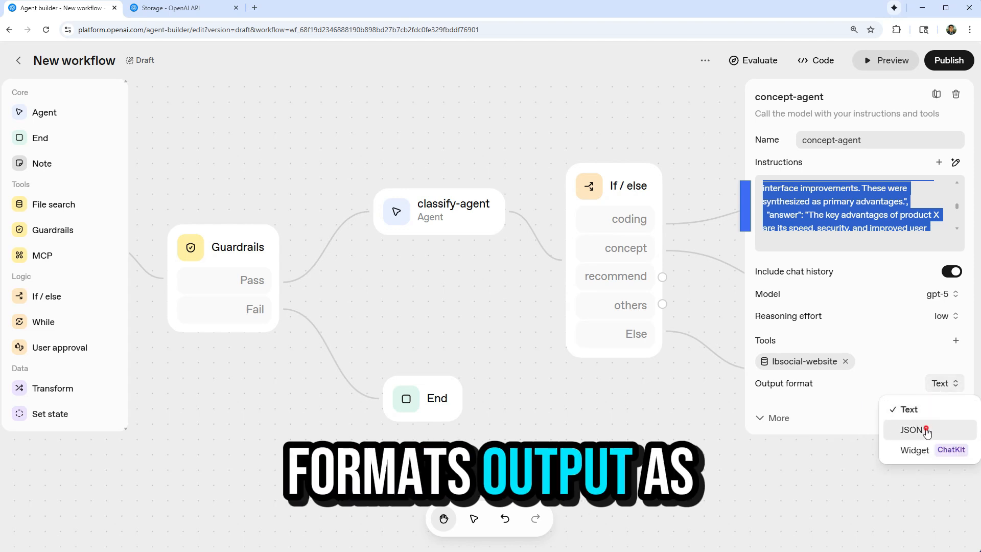
pyautogui.click(926, 430)
pyautogui.click(292, 405)
pyautogui.hotkey('ctrl', 'v')
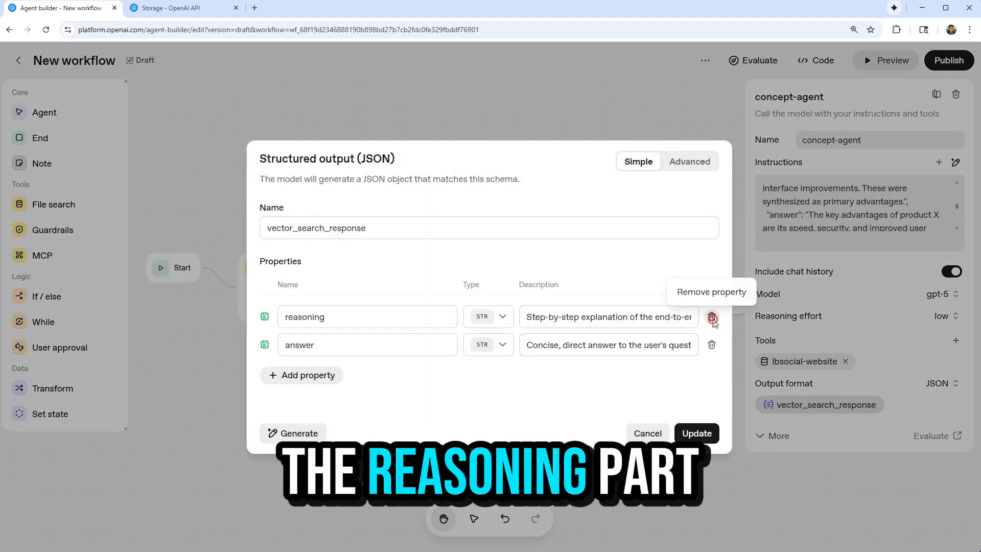
pyautogui.click(710, 317)
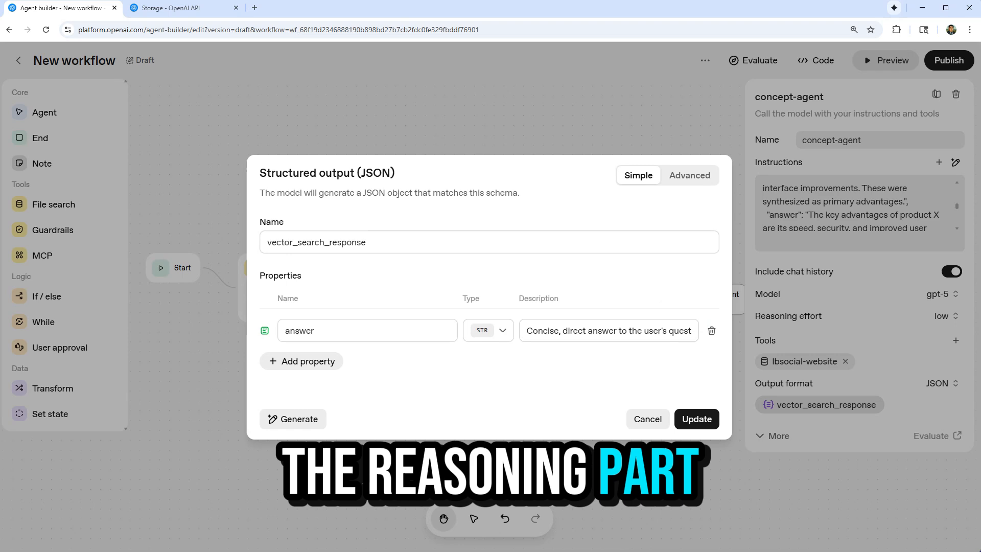
pyautogui.click(697, 419)
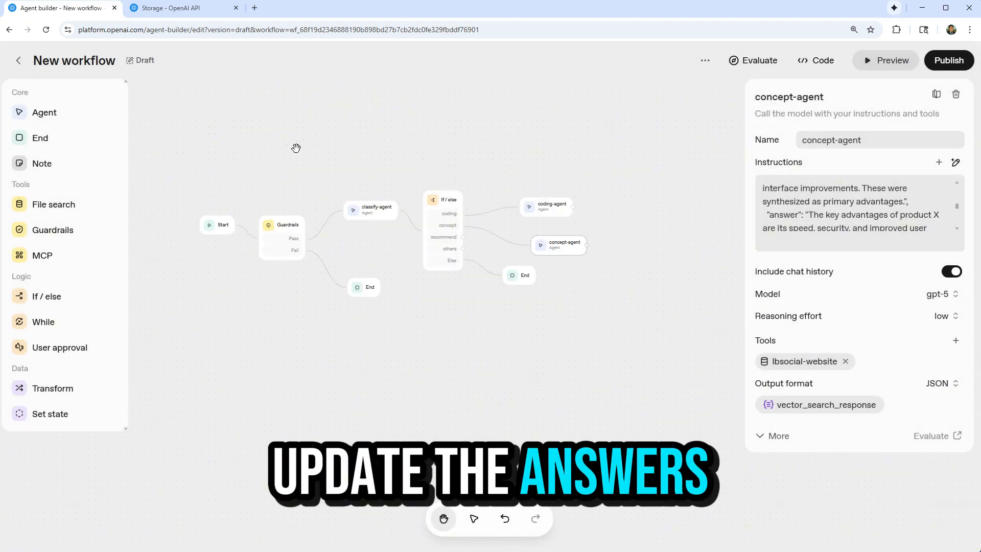
pyautogui.click(590, 322)
# Add an Agent node named "recommend-agent" below concept-agent and connect it to the If / else node's recommend branch.
pyautogui.scroll(3, 486, 146)
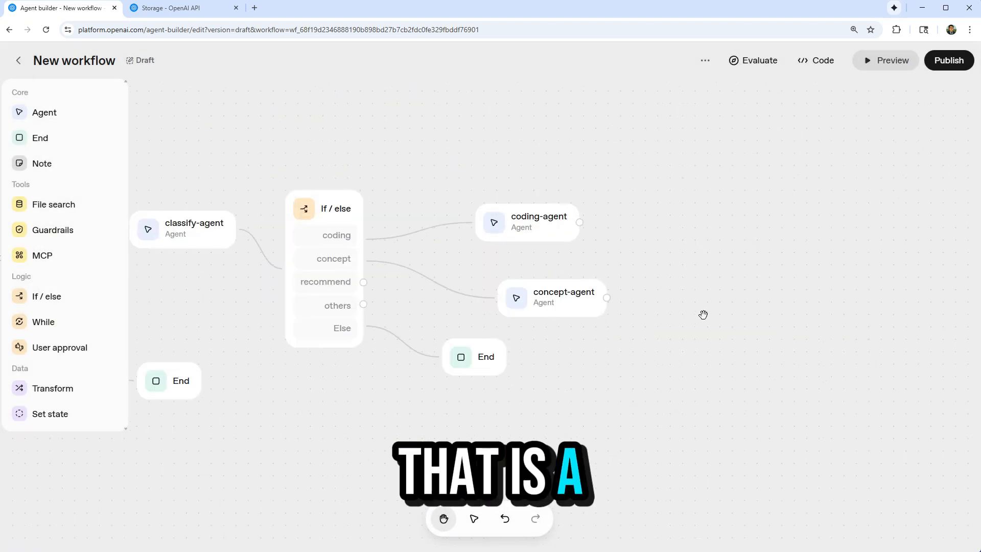
pyautogui.moveTo(686, 309); pyautogui.dragTo(772, 317)
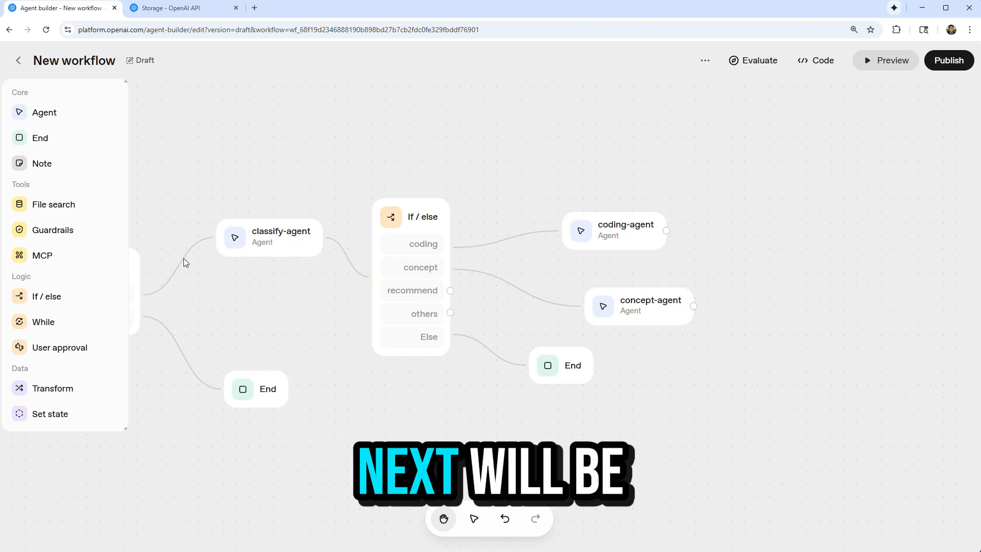
pyautogui.click(73, 115)
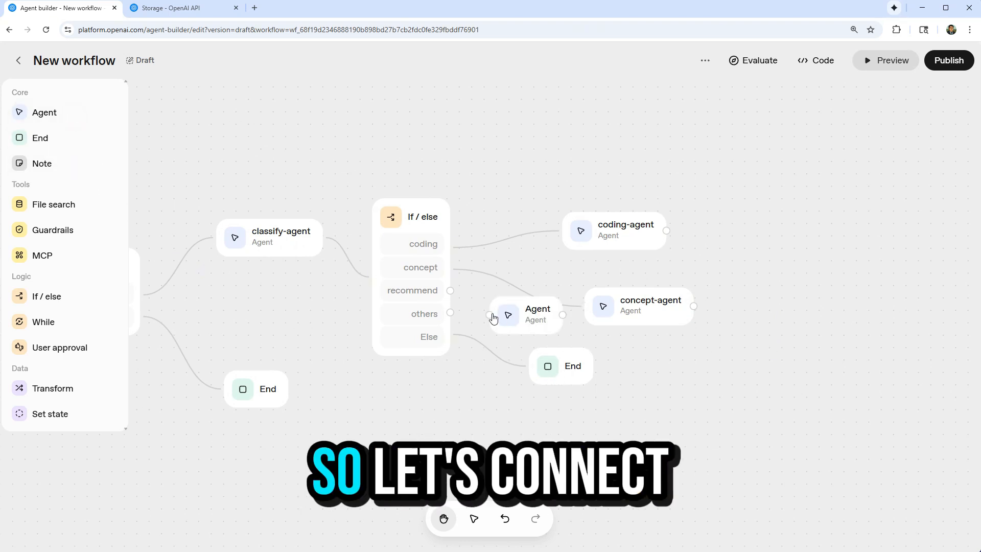
pyautogui.moveTo(450, 291); pyautogui.dragTo(526, 324)
pyautogui.moveTo(526, 325); pyautogui.dragTo(681, 388)
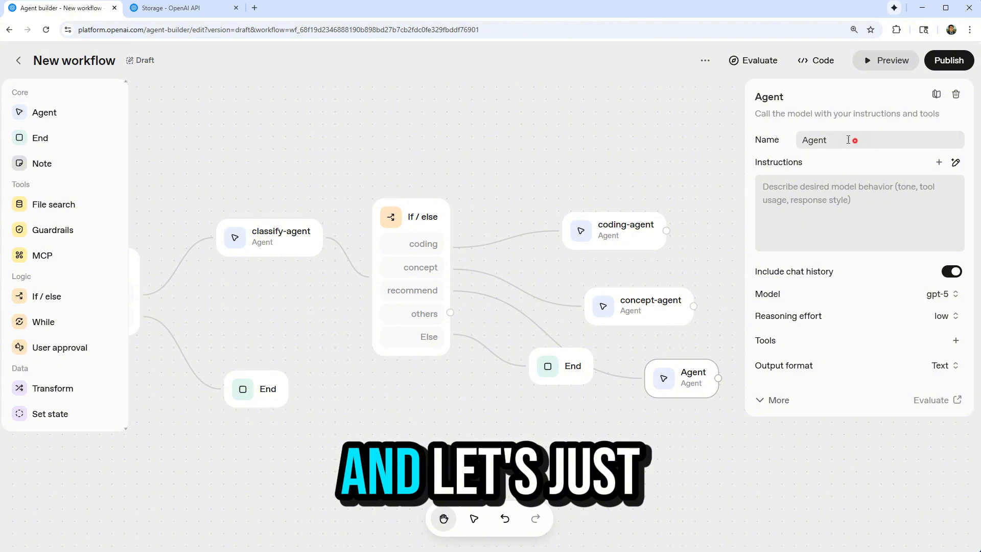
pyautogui.moveTo(853, 140); pyautogui.dragTo(674, 132)
pyautogui.write('recommend-agent')
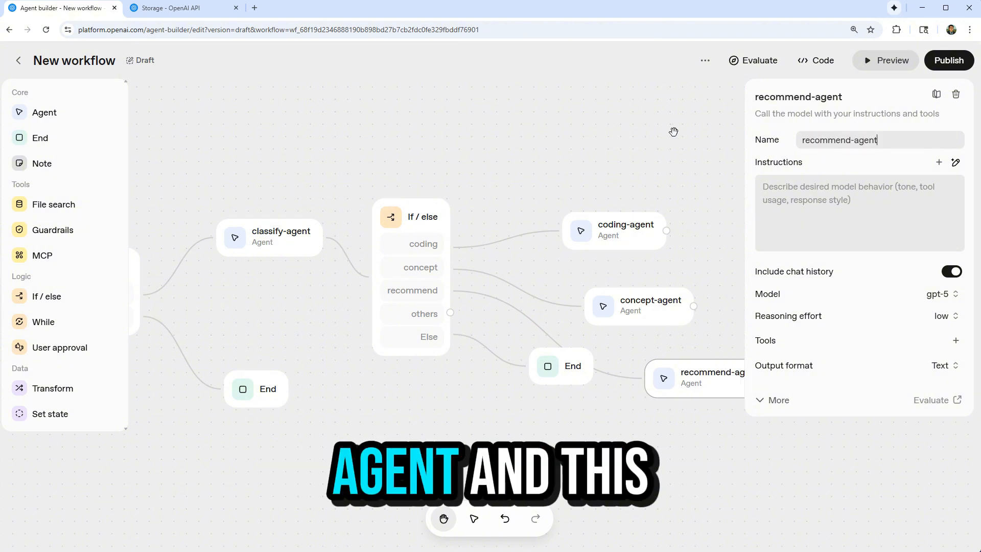
pyautogui.click(955, 162)
pyautogui.write('use the web search tool to find re')
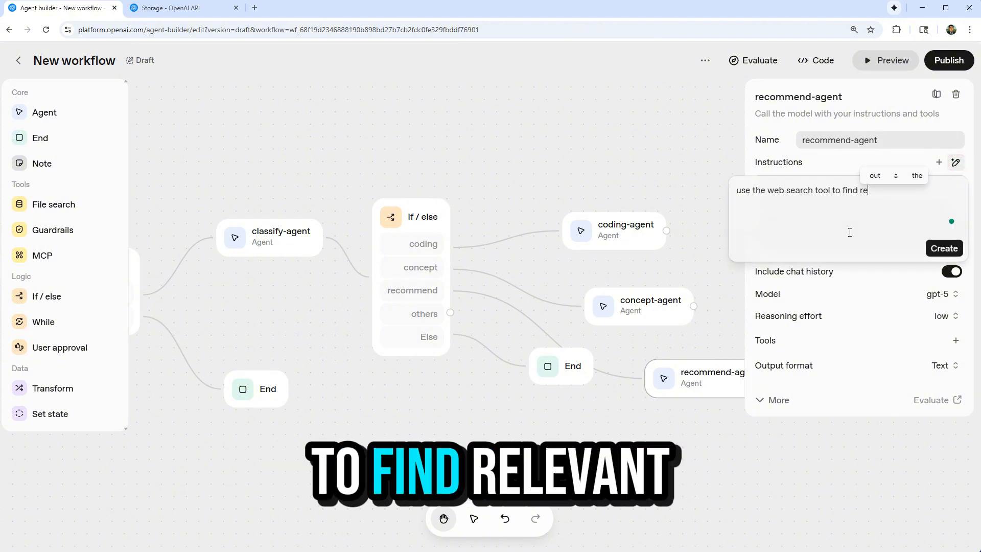
pyautogui.write('levent courses o')
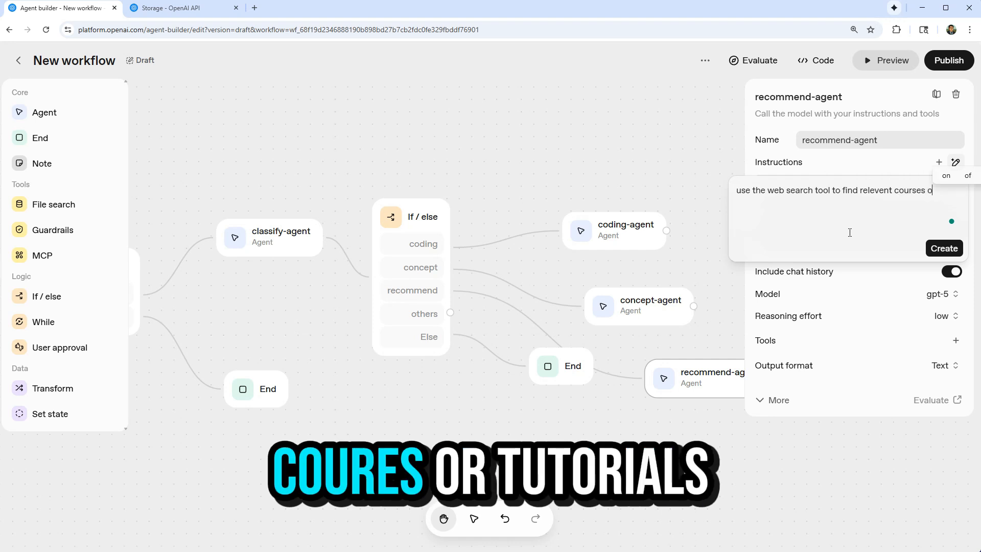
pyautogui.write('r tutirals at www.lbsocial.net based on seur')
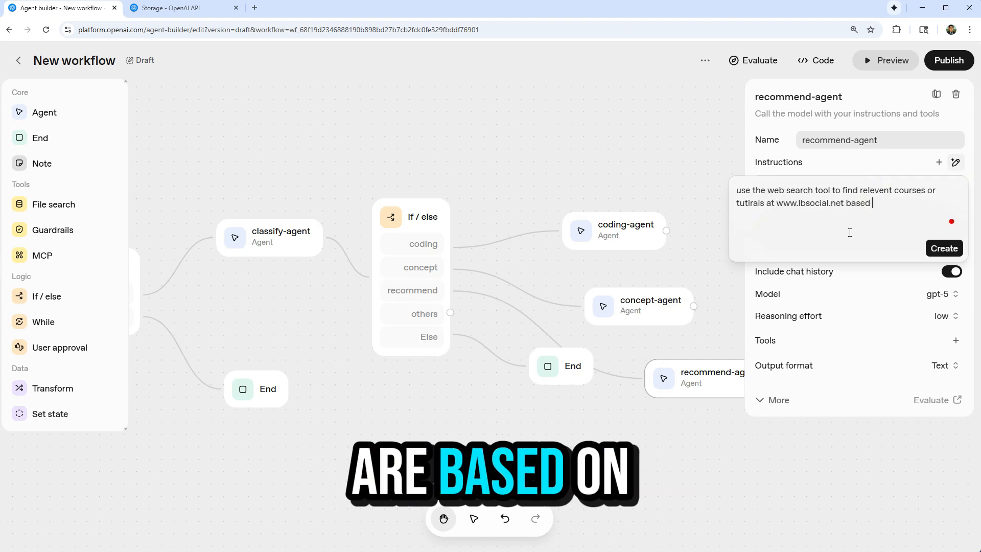
pyautogui.press('BackSpace')
pyautogui.write("users' quetions.")
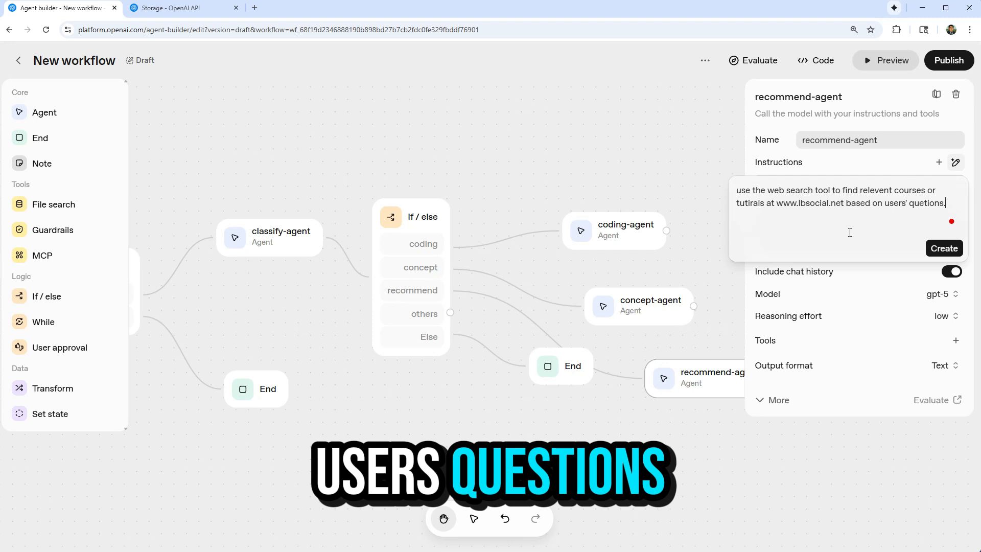
pyautogui.write(' and reocmmend the best coures or')
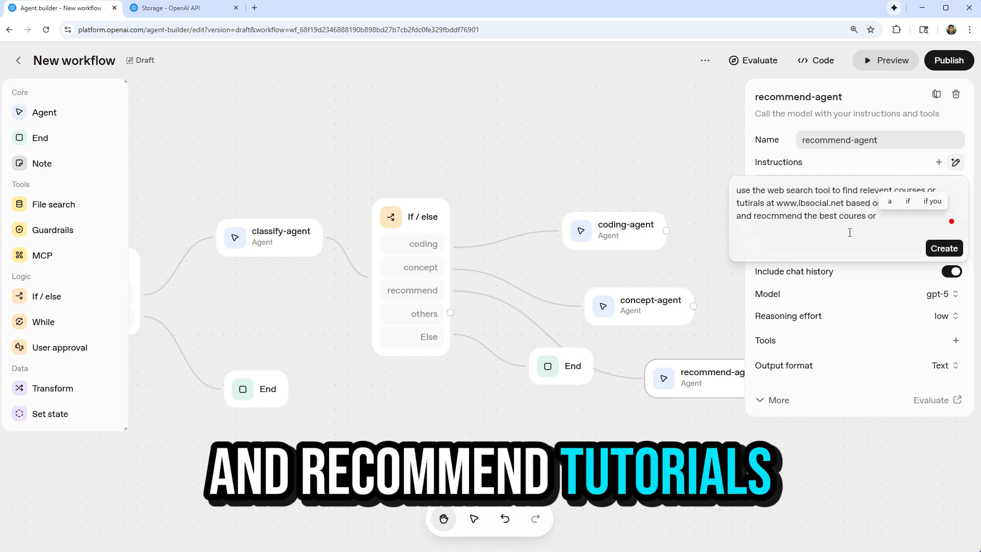
pyautogui.write(' tutorials. inlude the urls.')
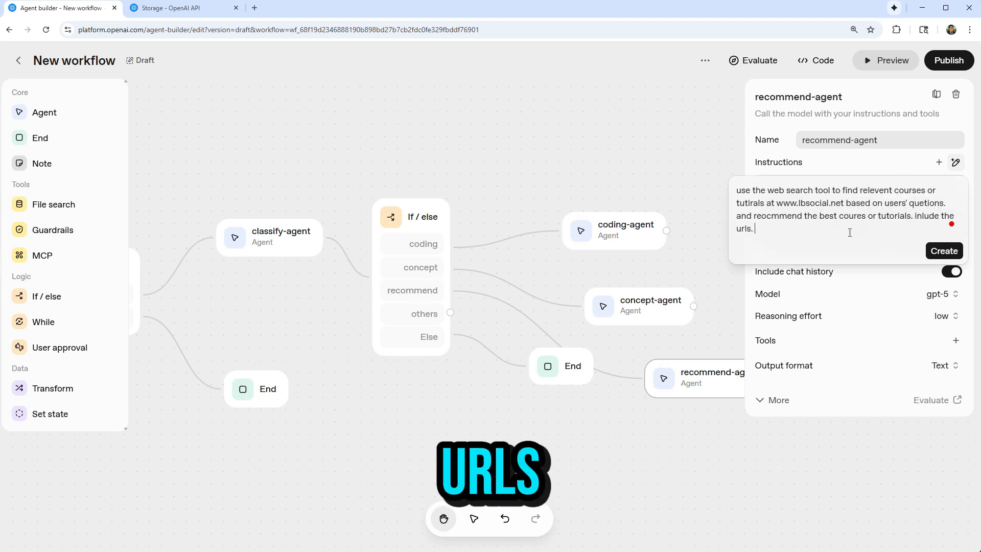
pyautogui.click(950, 250)
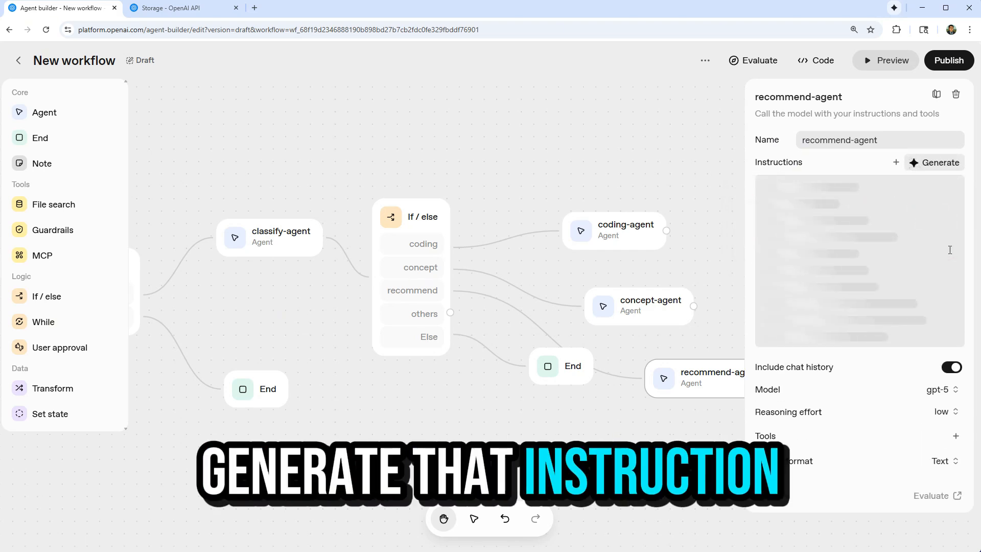
# Review recommend-agent's generated instructions in full, including the JSON answer format and example, and save them.
pyautogui.click(767, 241)
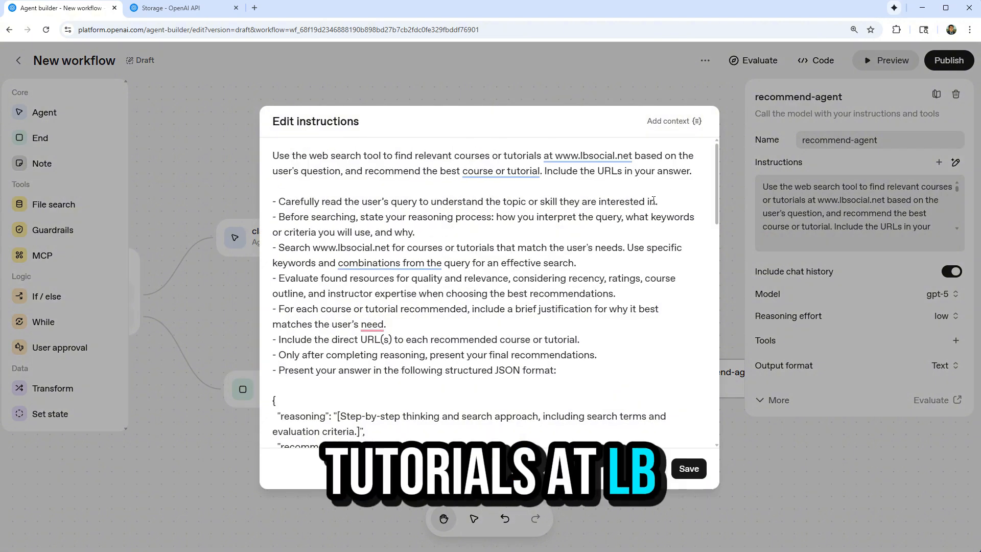
pyautogui.scroll(-2, 455, 271)
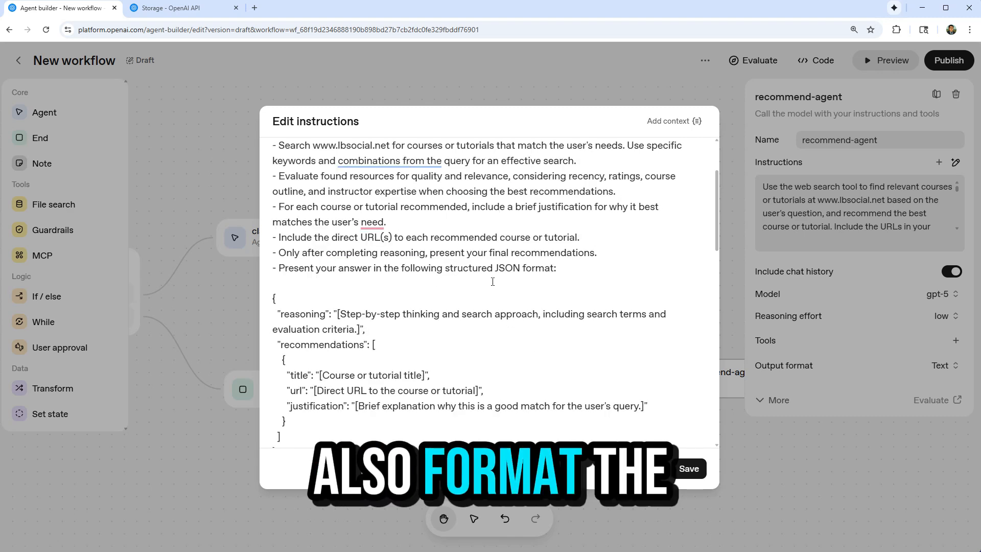
pyautogui.scroll(-14, 409, 252)
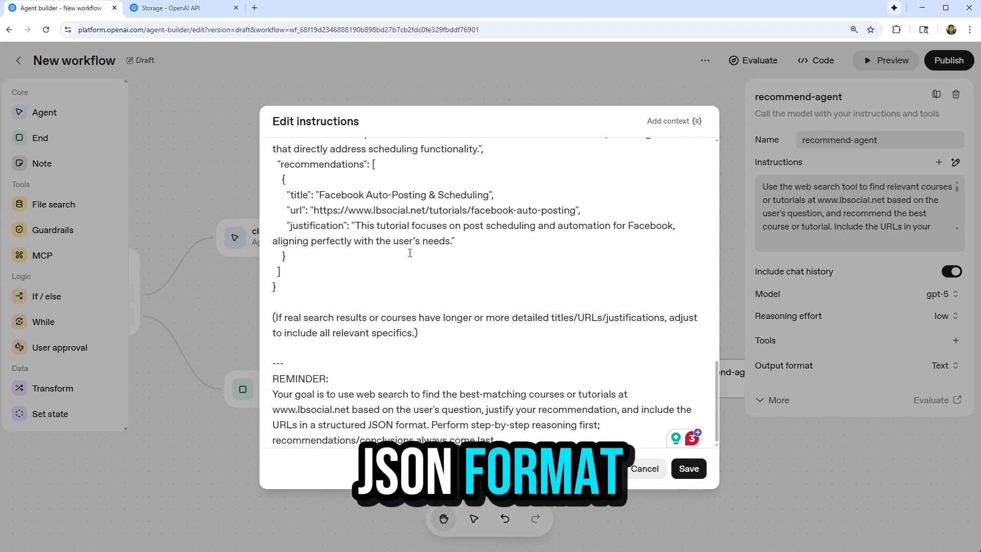
pyautogui.click(690, 469)
# Set recommend-agent's model to gpt-5-mini.
pyautogui.click(940, 294)
pyautogui.scroll(-3, 850, 408)
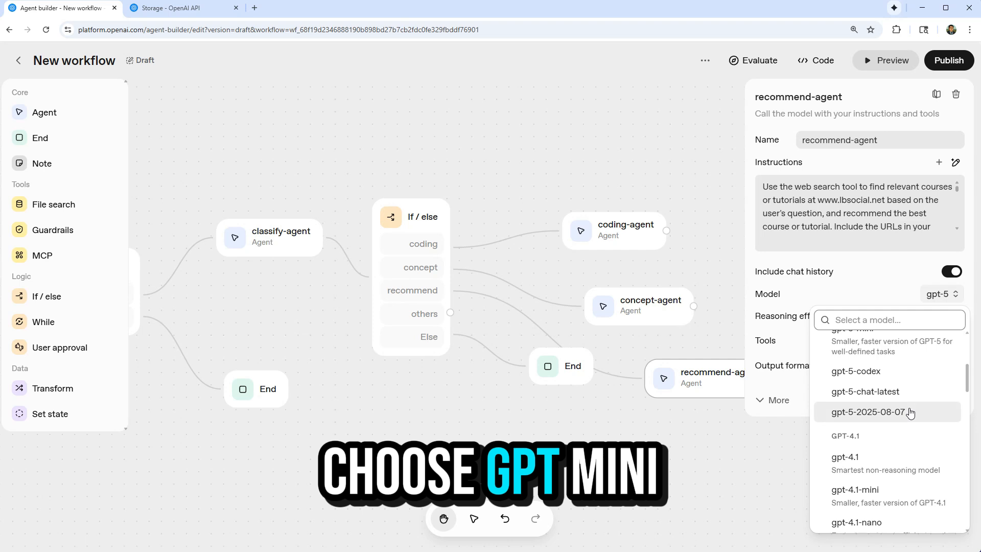
pyautogui.click(849, 409)
# Add a Web search tool to recommend-agent and restrict its searches to the LBSocial website named in the instructions.
pyautogui.click(956, 341)
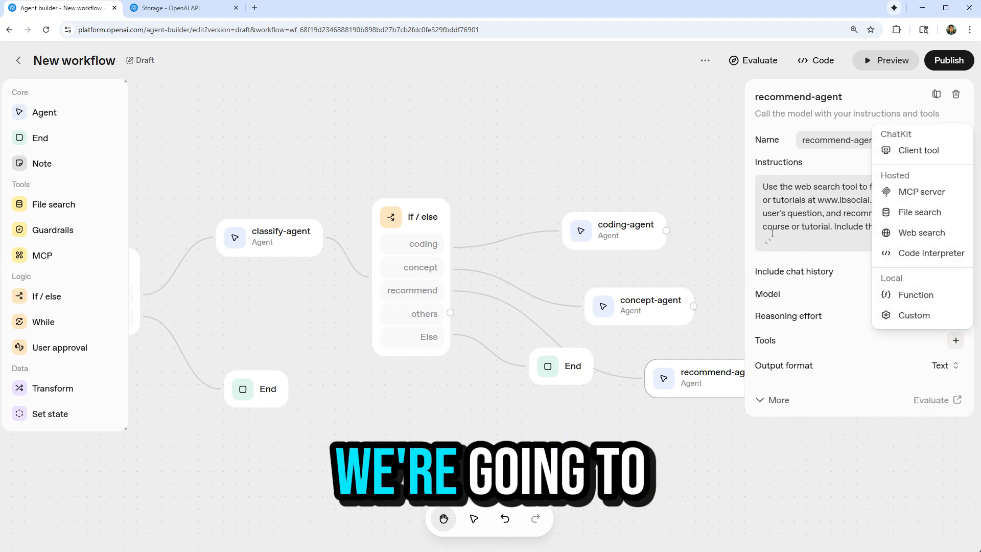
pyautogui.click(909, 236)
pyautogui.click(467, 235)
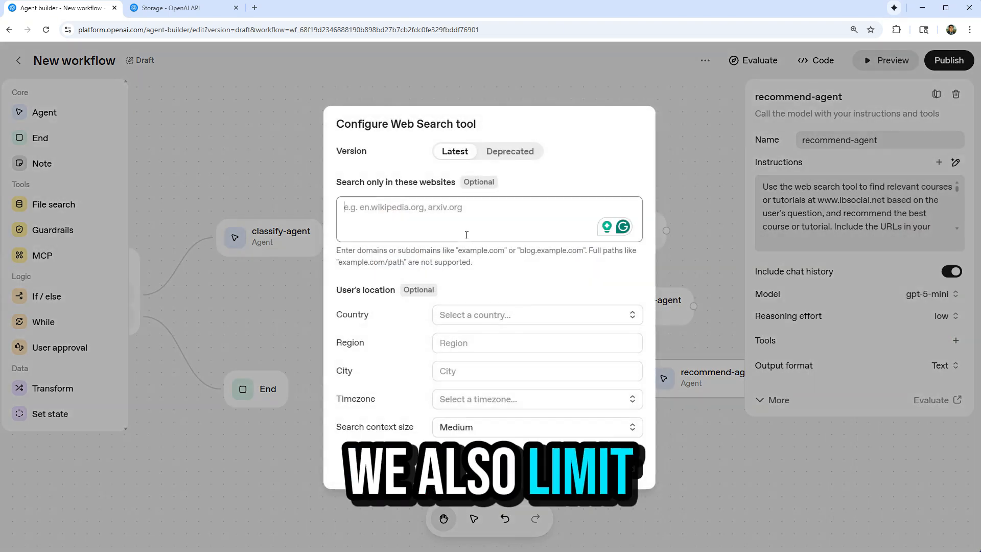
pyautogui.write('w')
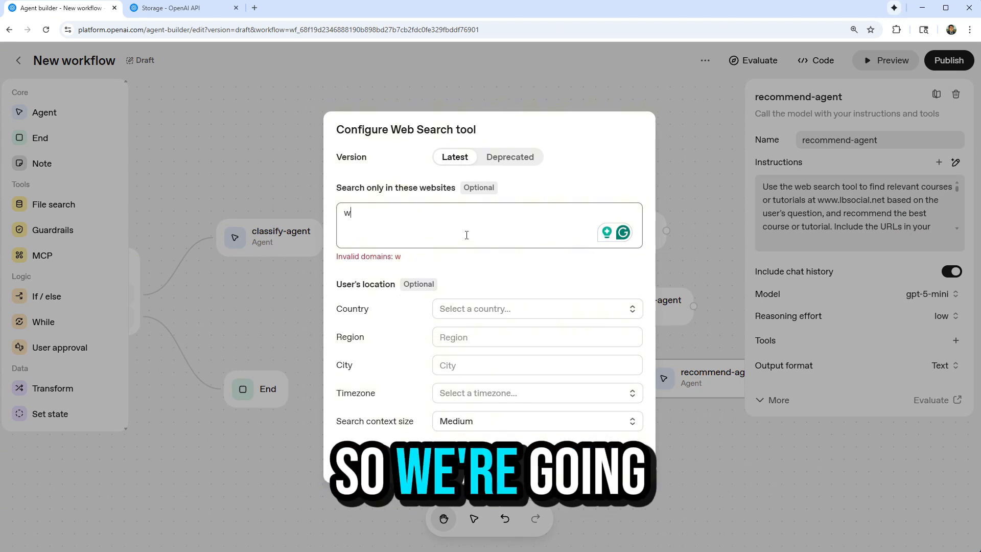
pyautogui.write('ww.l')
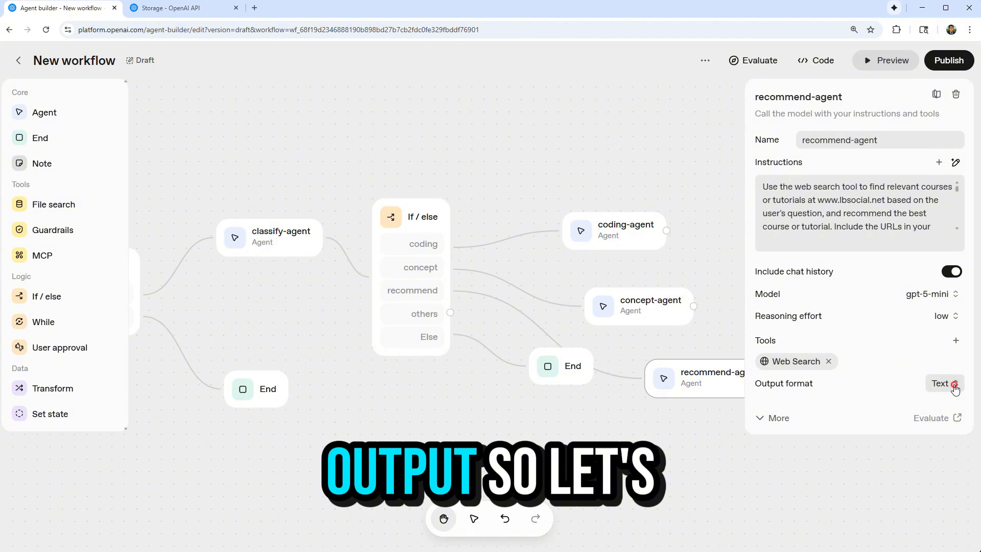
# Set recommend-agent's output format to JSON with a schema generated from its instructions, removing the reasoning property and keeping recommendations.
pyautogui.click(954, 384)
pyautogui.click(910, 431)
pyautogui.click(796, 404)
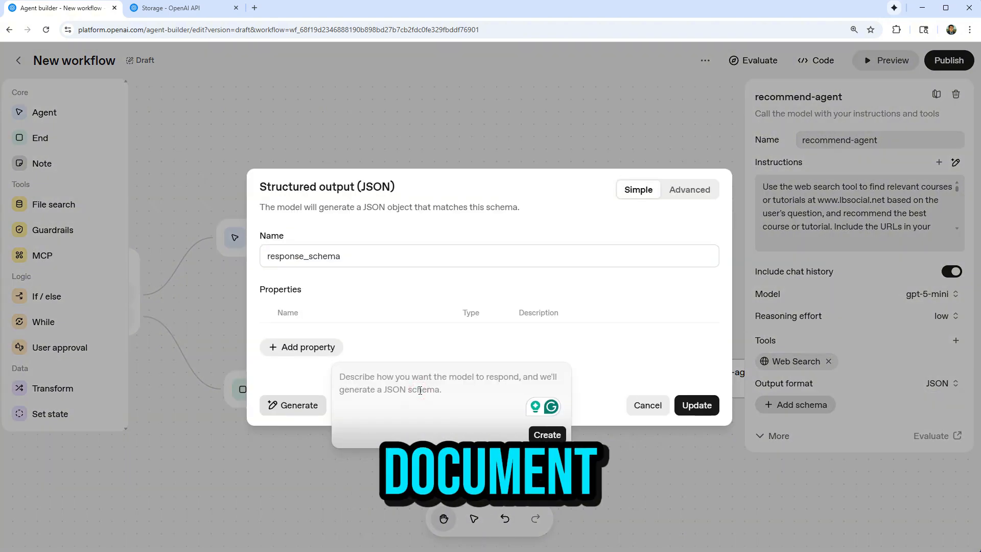
pyautogui.hotkey('ctrl', 'v')
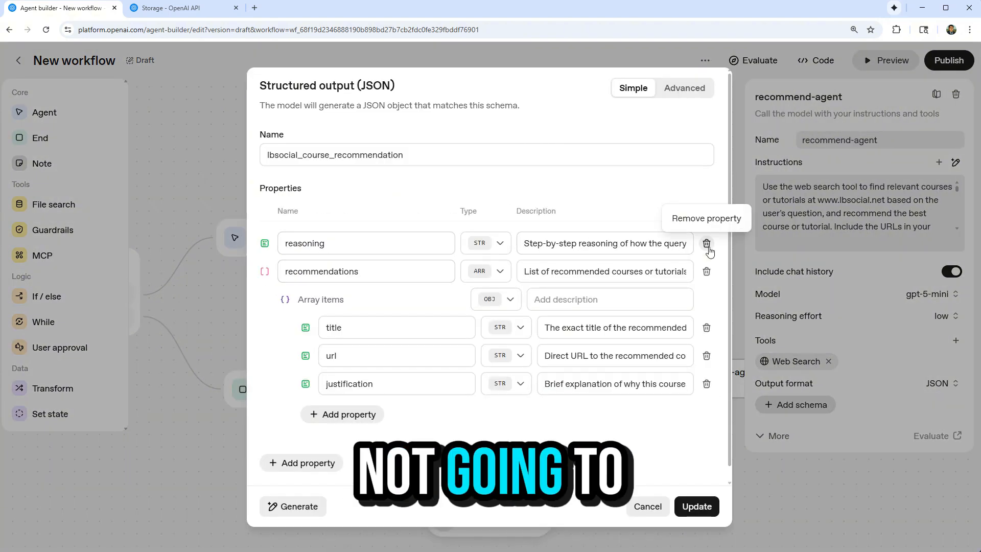
pyautogui.click(708, 246)
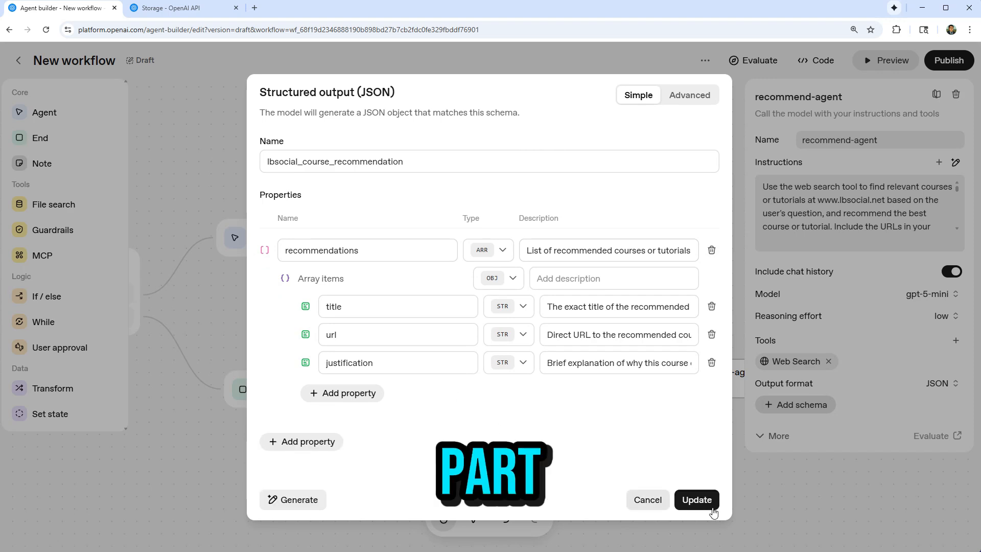
pyautogui.click(699, 502)
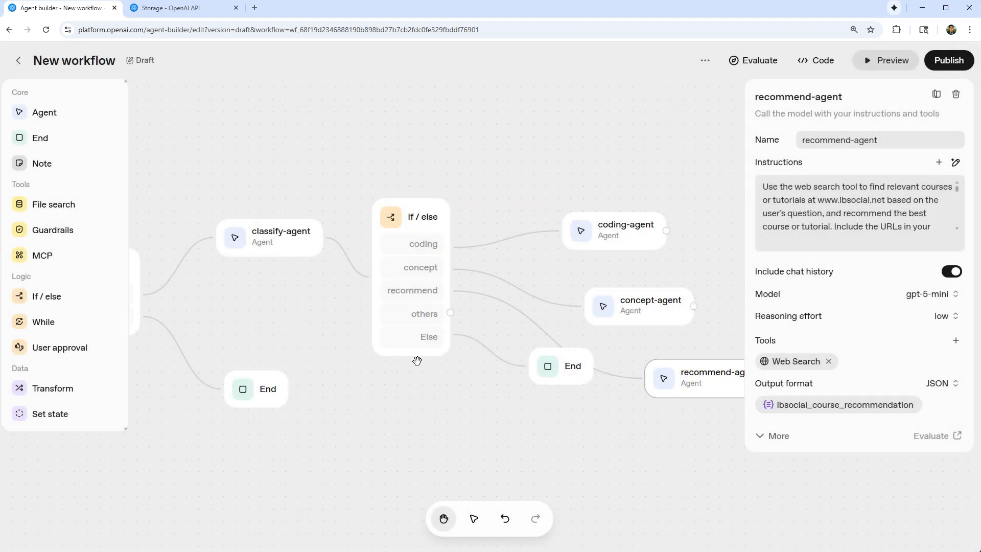
# Move the Else branch's End node further down and add an Agent node named "others-agent" below recommend-agent.
pyautogui.scroll(-3, 508, 262)
pyautogui.moveTo(551, 335); pyautogui.dragTo(528, 417)
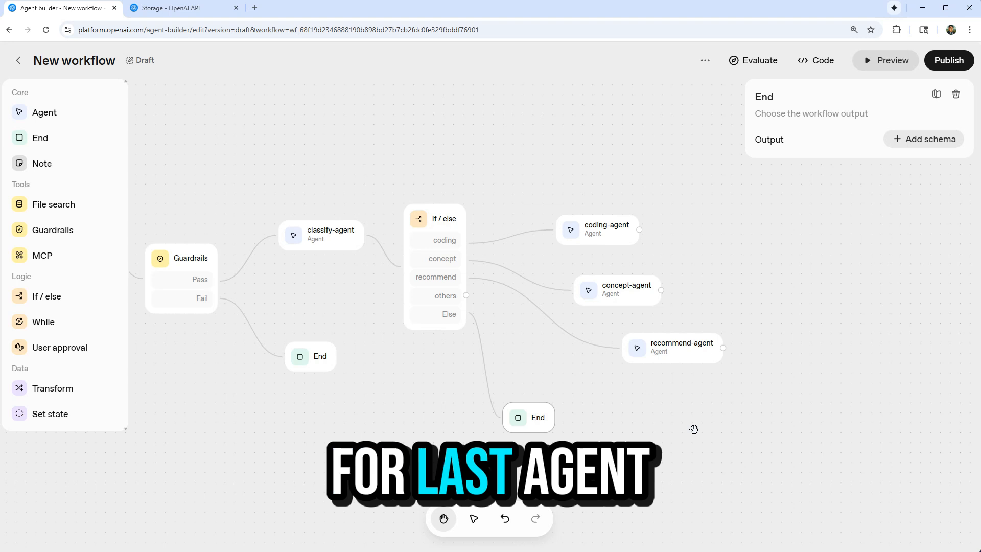
pyautogui.click(45, 113)
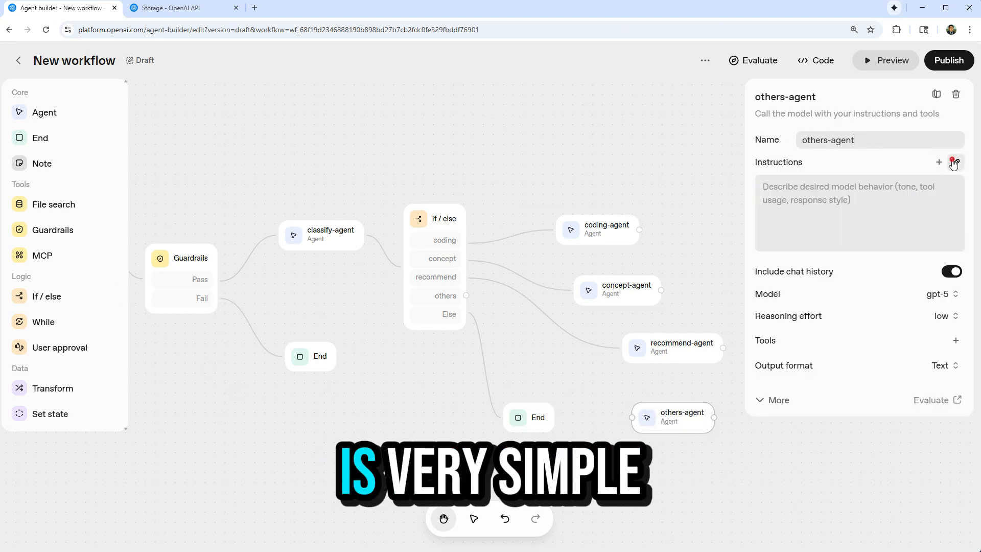
# Generate others-agent instructions from "underatand user's question and encourage user to concat" followed by the LBSocial contact e-mail address.
pyautogui.click(955, 162)
pyautogui.write('underatand ')
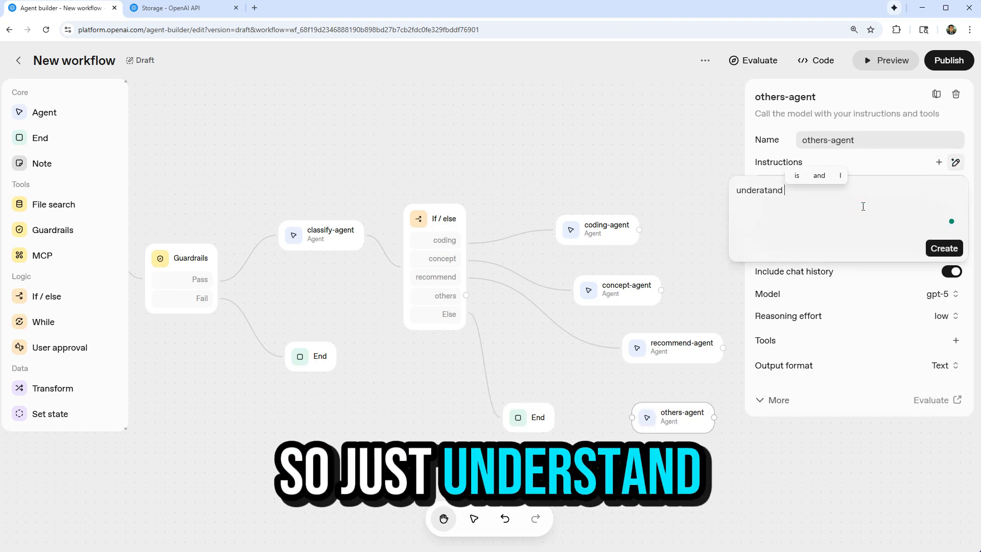
pyautogui.write("user's question and ")
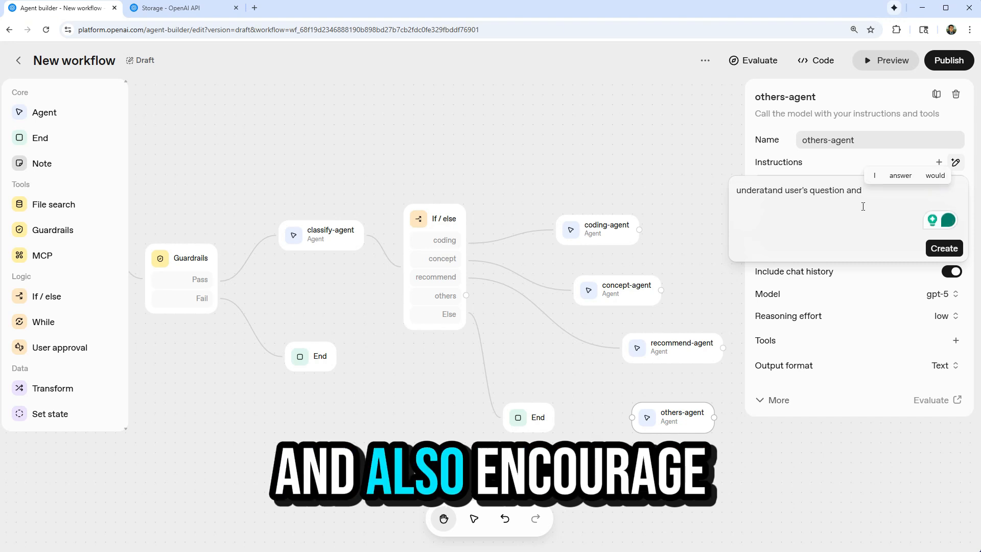
pyautogui.write('encourage user to ')
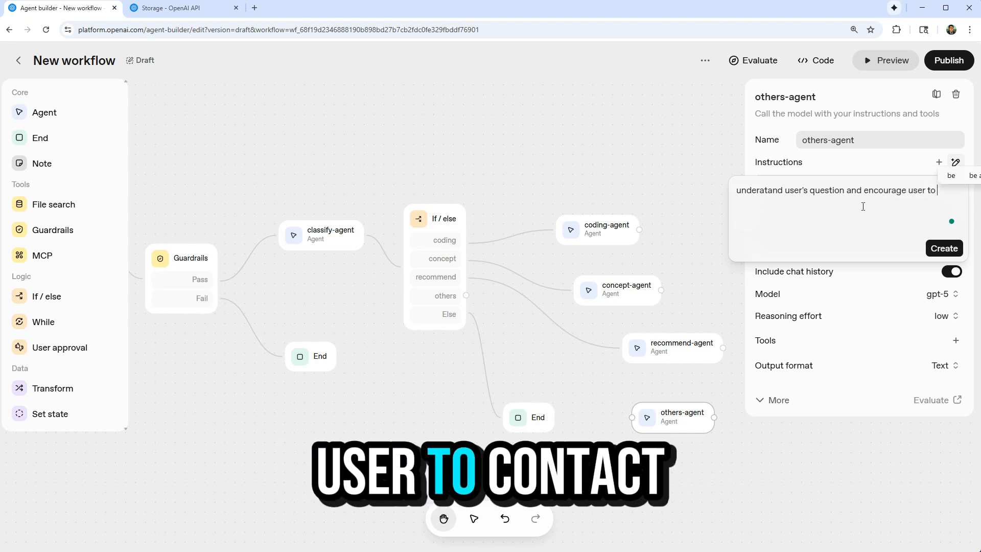
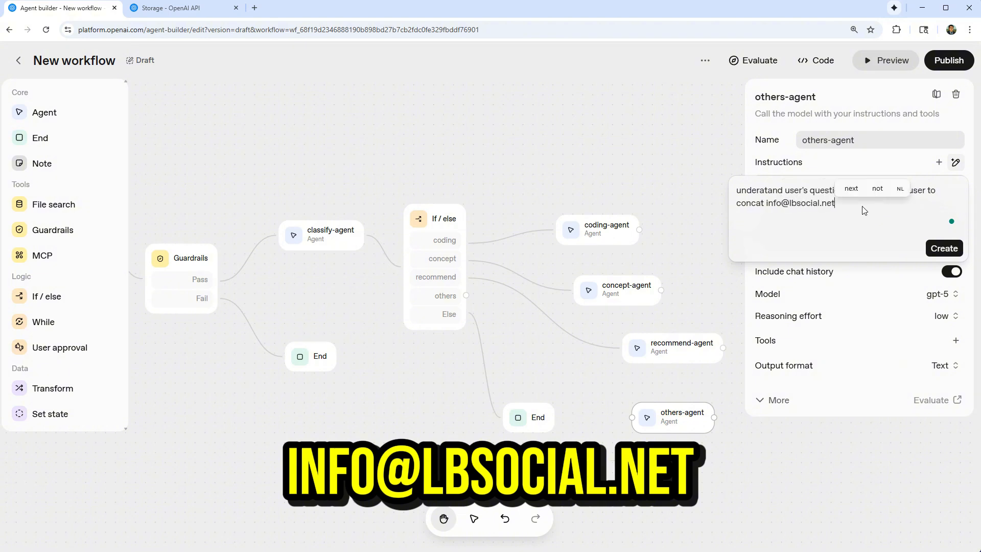
pyautogui.click(944, 248)
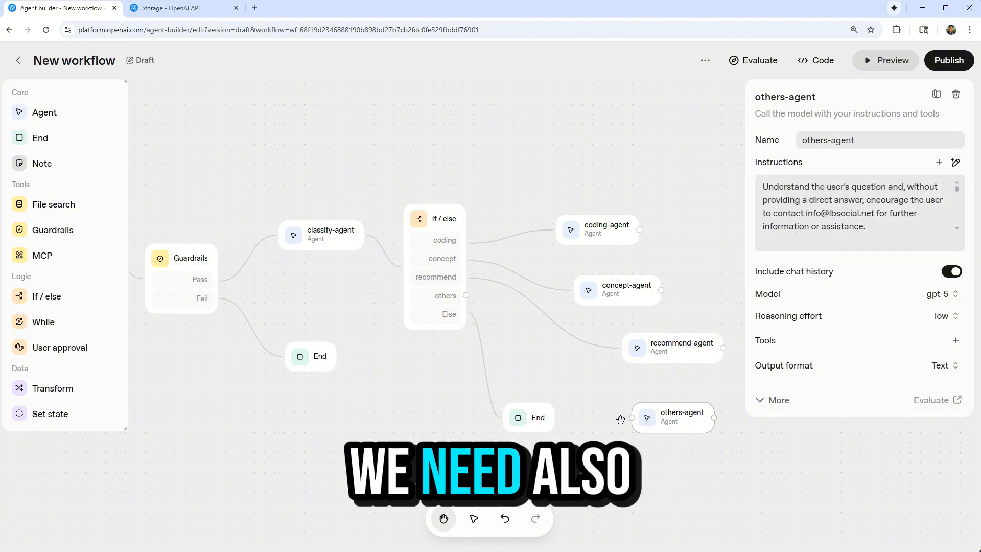
# Connect the If / else node's others branch to others-agent and review the agent's generated instructions.
pyautogui.click(619, 414)
pyautogui.moveTo(634, 417); pyautogui.dragTo(467, 310)
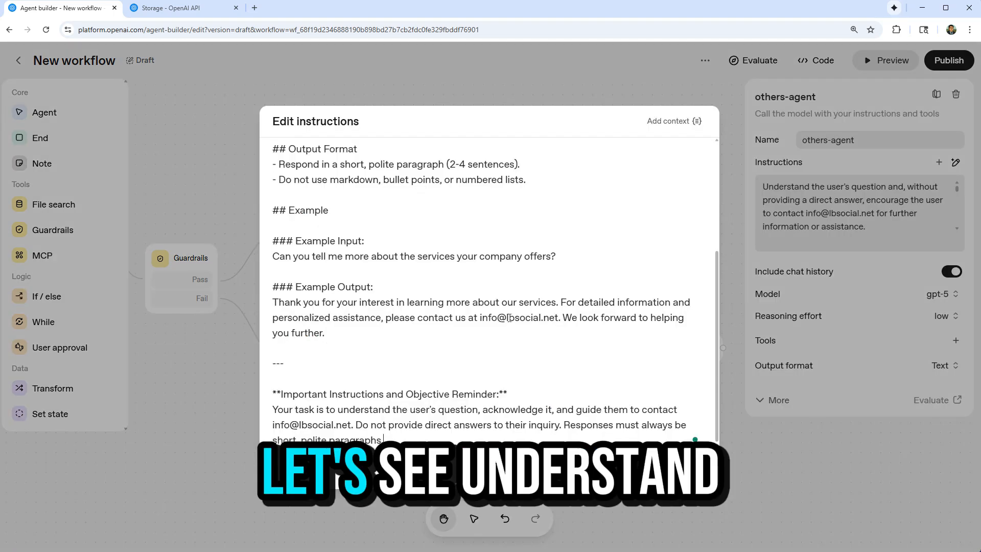
pyautogui.scroll(3, 372, 154)
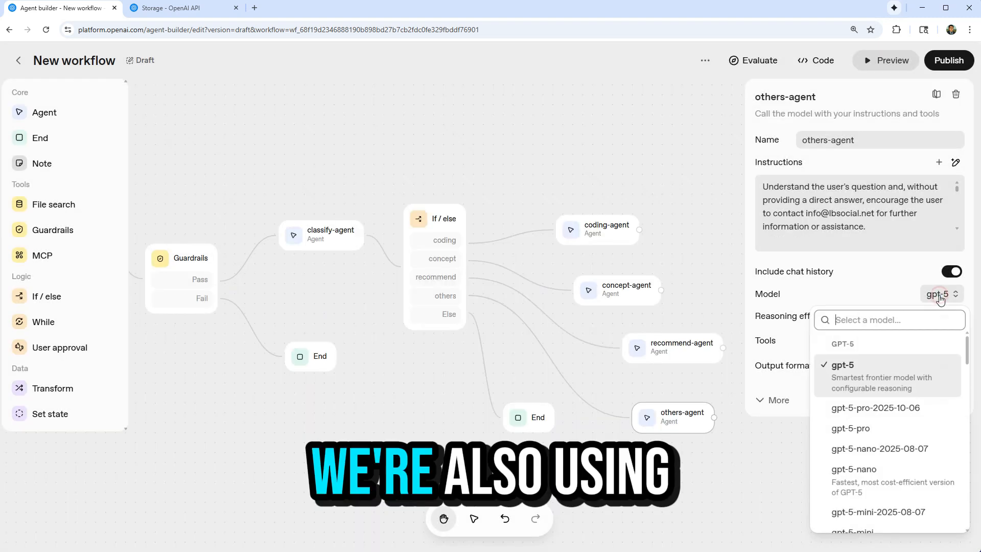
# Set others-agent's model to gpt-5-mini and its output format to Widget.
pyautogui.scroll(-4, 920, 438)
pyautogui.scroll(2, 918, 442)
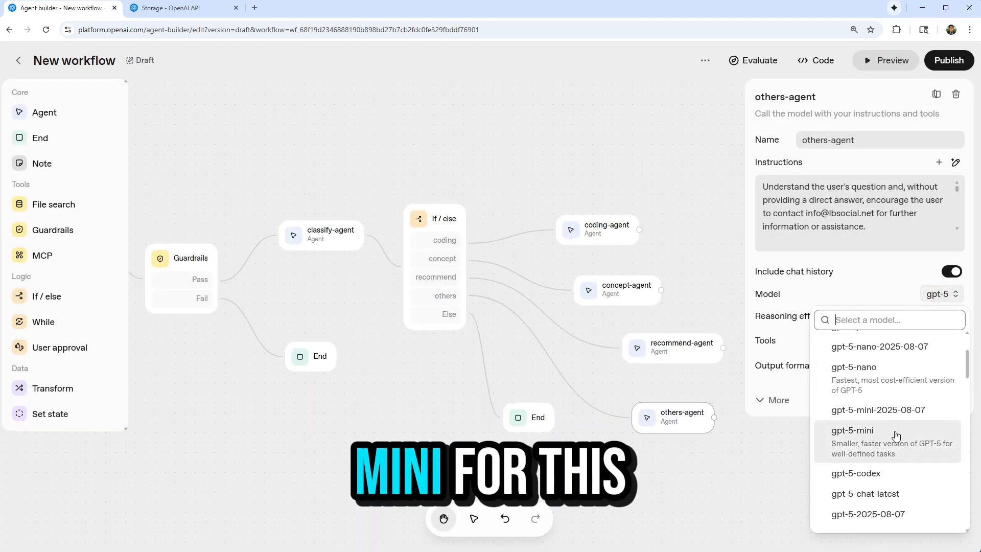
pyautogui.click(918, 440)
pyautogui.click(947, 370)
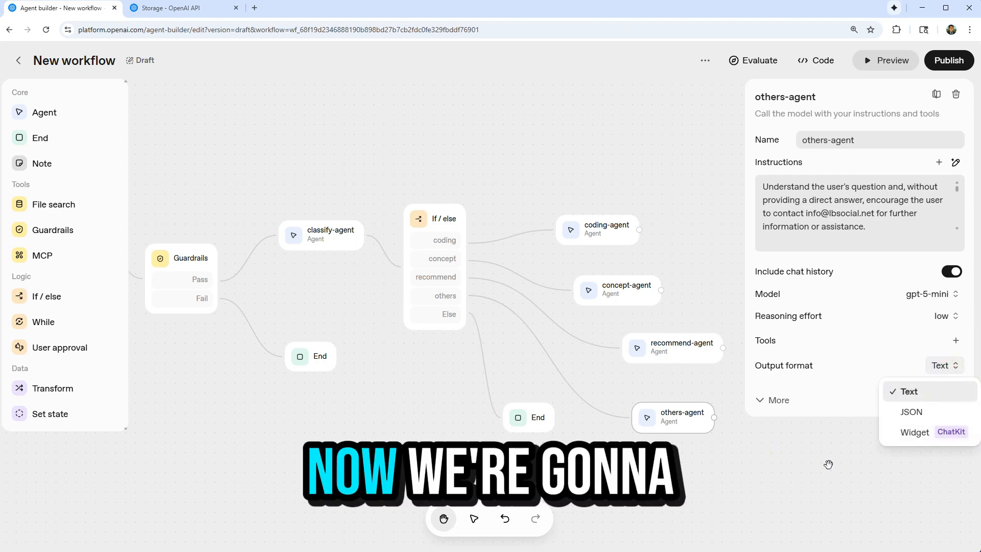
pyautogui.click(914, 432)
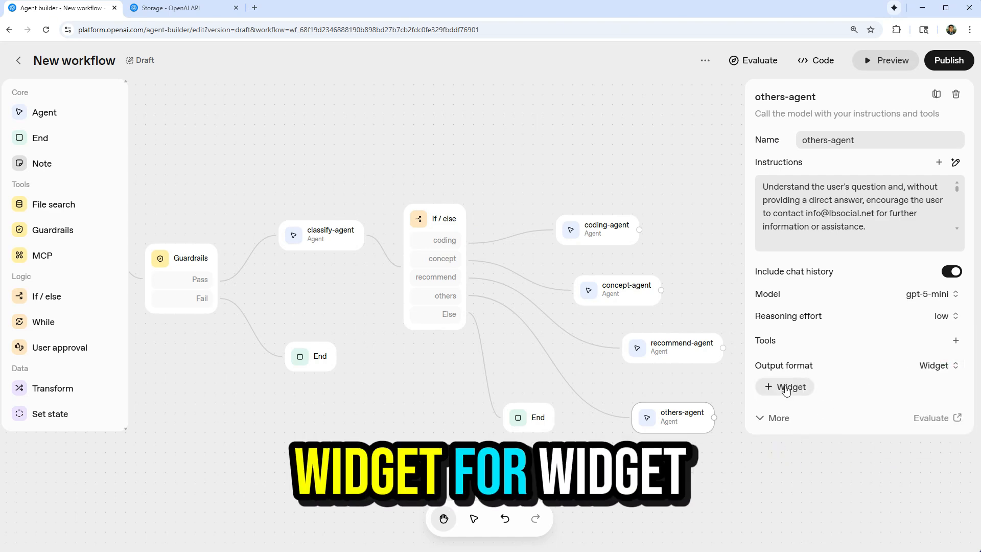
# Generate a new widget for others-agent: a form for submitting questions to lbsocal.net with user name, email and questions, sent to the LBSocial contact e-mail.
pyautogui.click(784, 386)
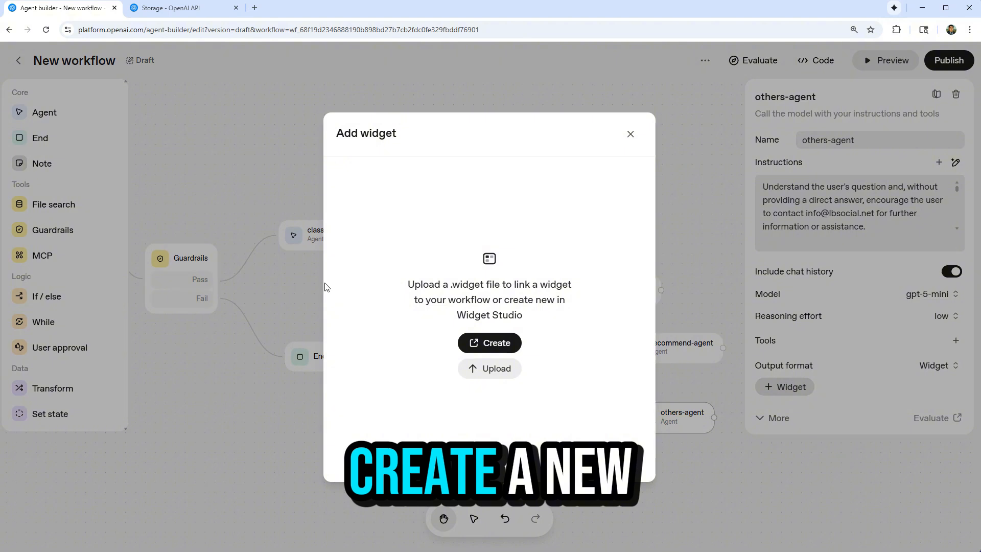
pyautogui.click(490, 343)
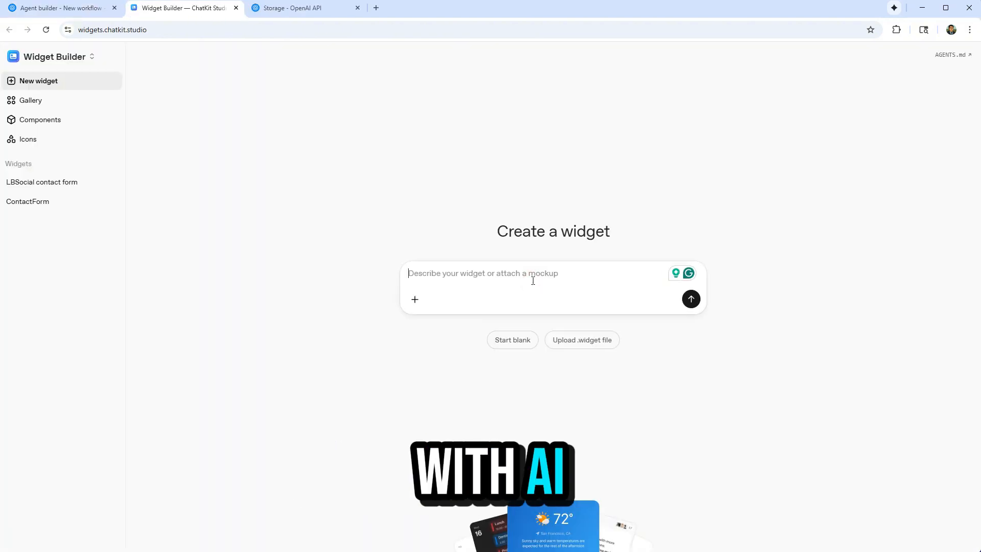
pyautogui.write('design a ')
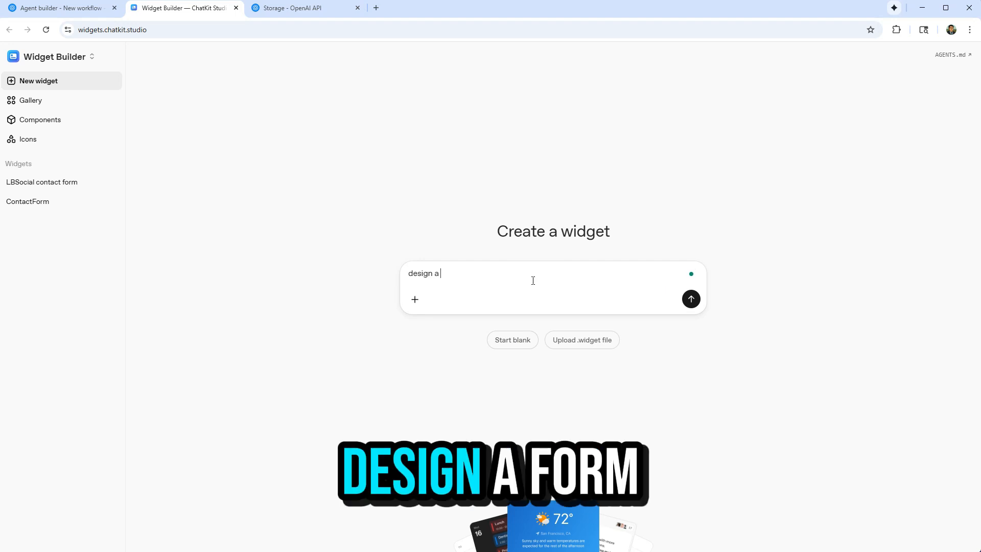
pyautogui.write('form taht ')
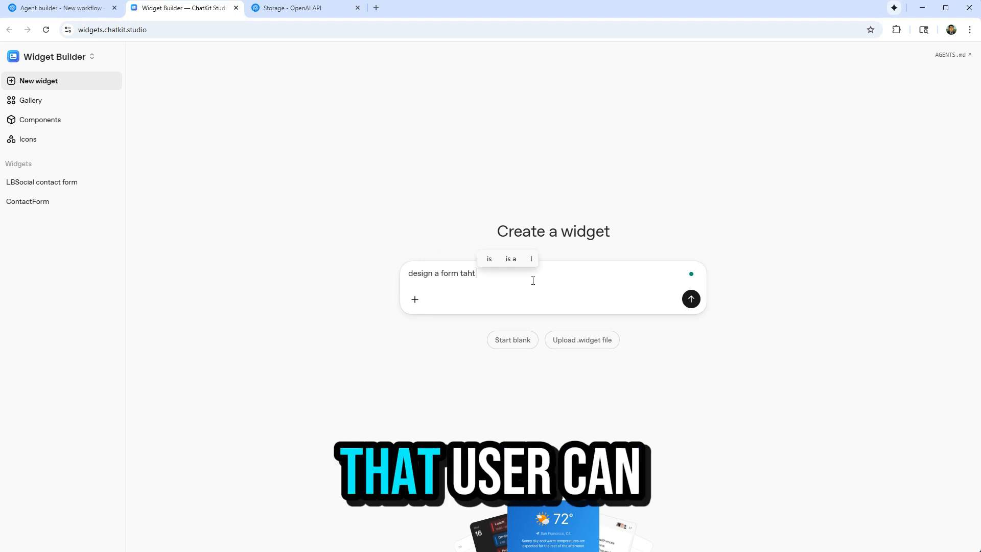
pyautogui.write('user can submit qeutiosn ')
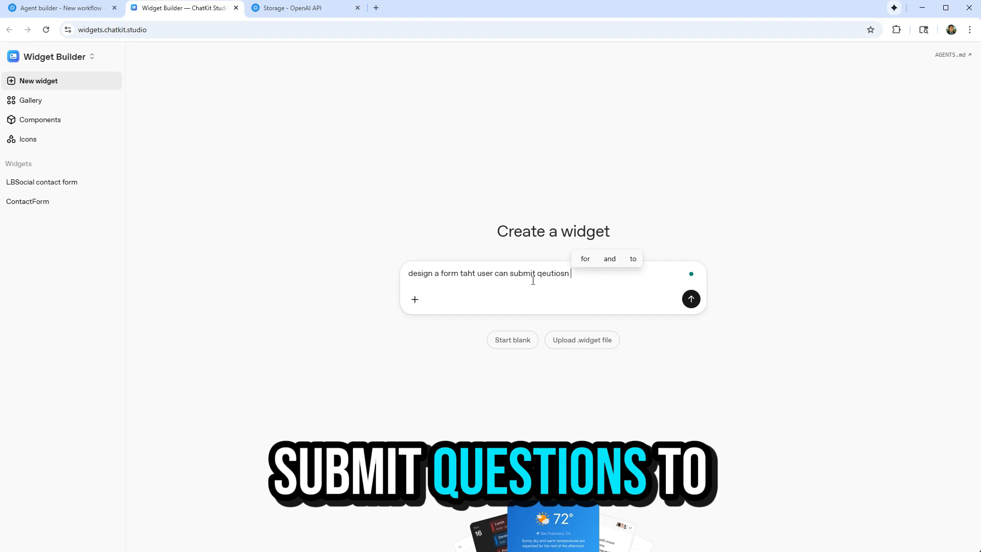
pyautogui.write('to lbsocal.net')
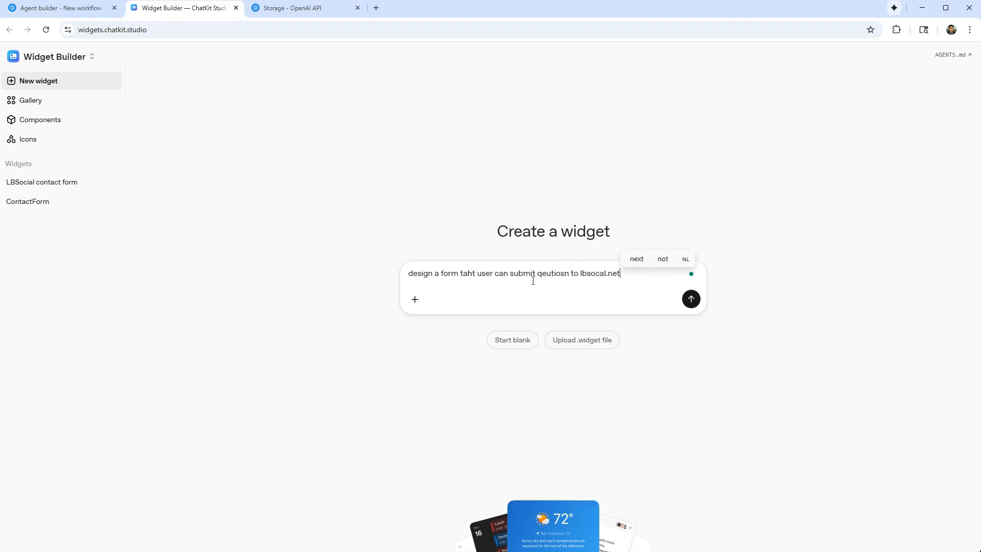
pyautogui.write(', the fom includes')
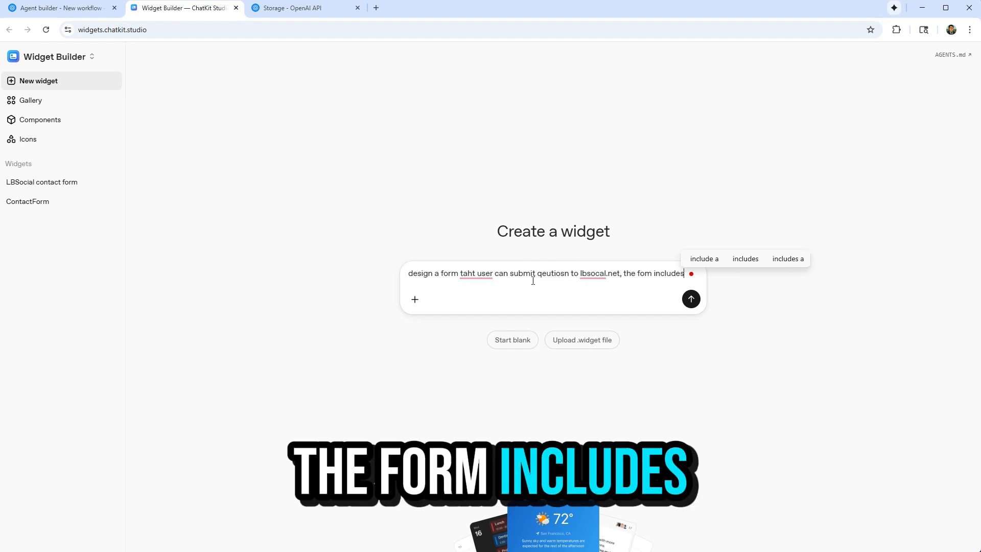
pyautogui.write(' user name,')
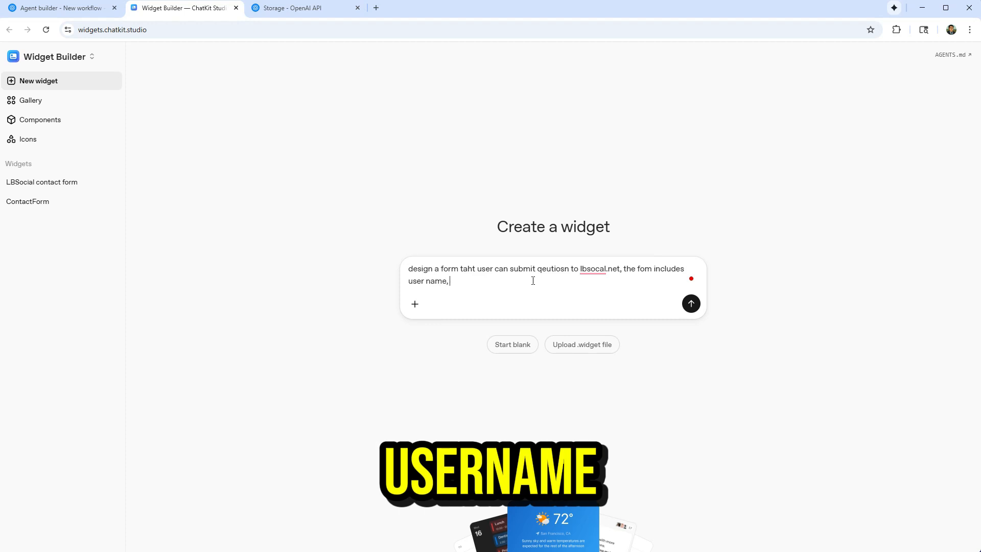
pyautogui.write('email, and quetsions. ')
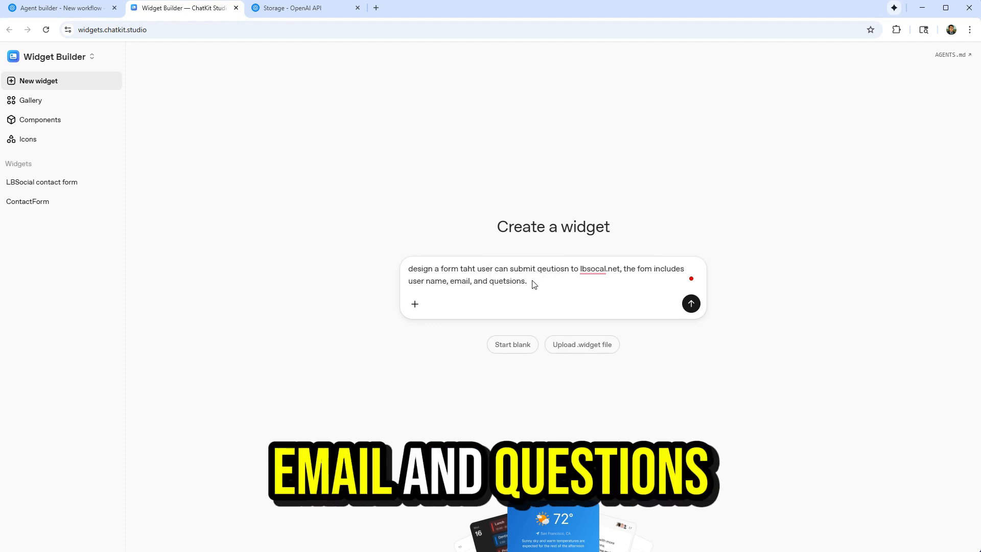
pyautogui.write('the form will be snet to')
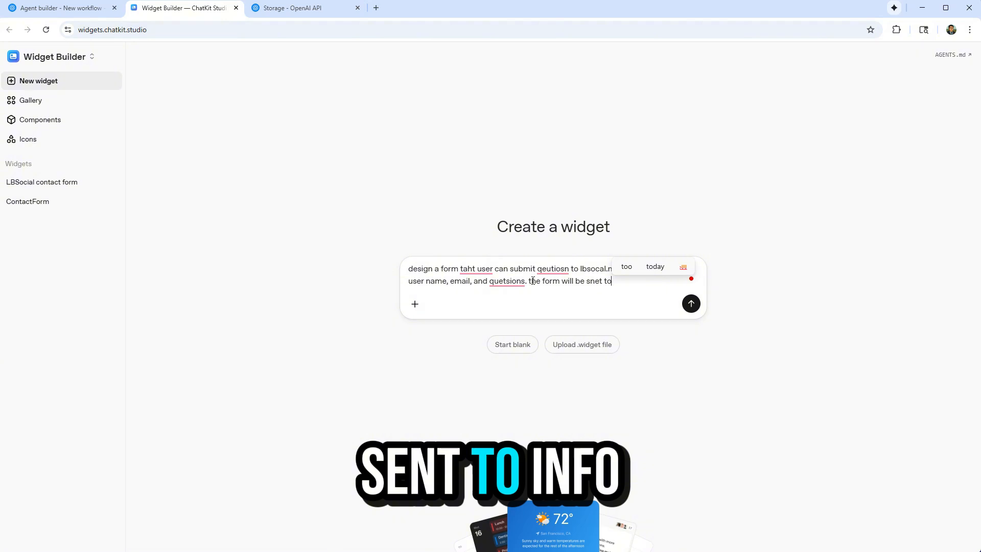
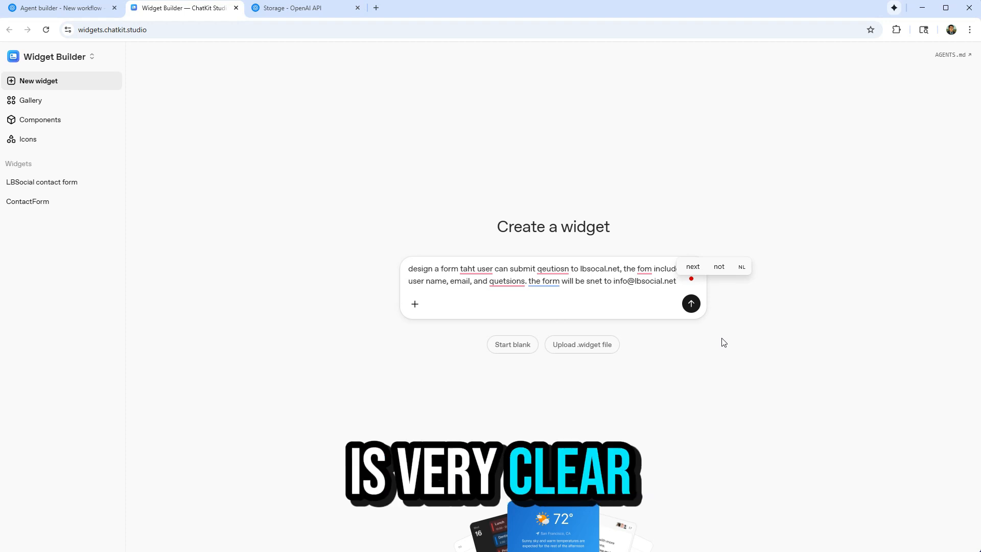
pyautogui.click(691, 304)
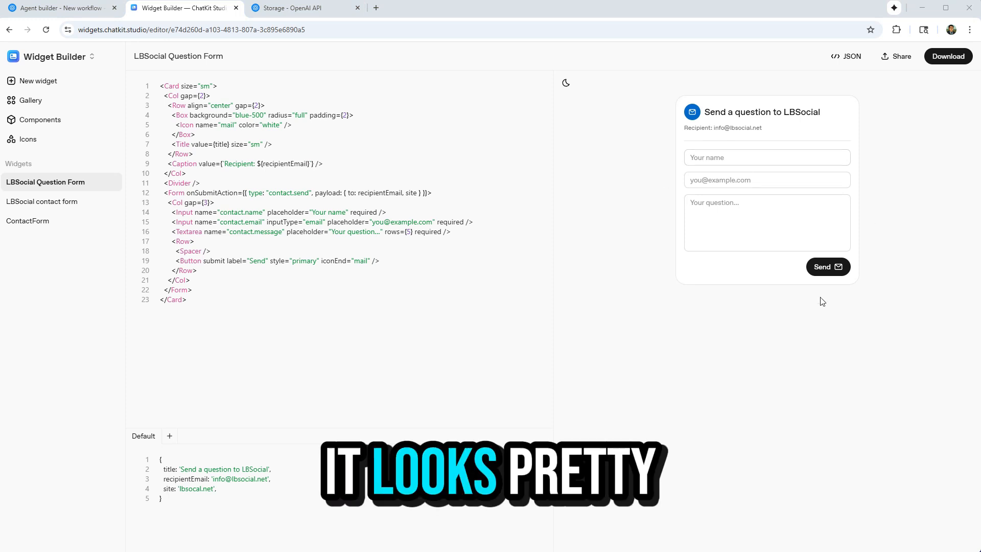
# Download the generated widget and attach LBSocial Question Form.widget to others-agent as its output widget.
pyautogui.click(948, 56)
pyautogui.click(61, 8)
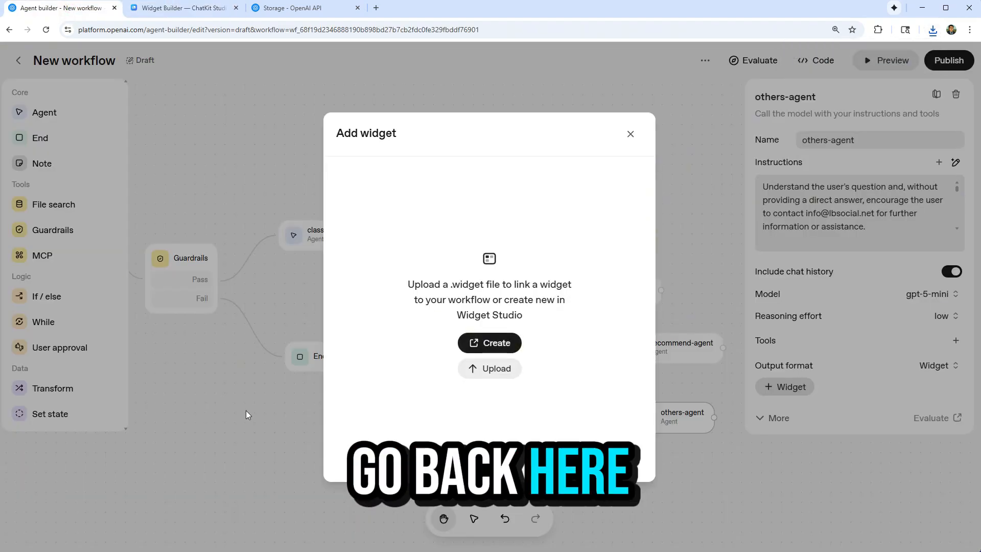
pyautogui.click(509, 377)
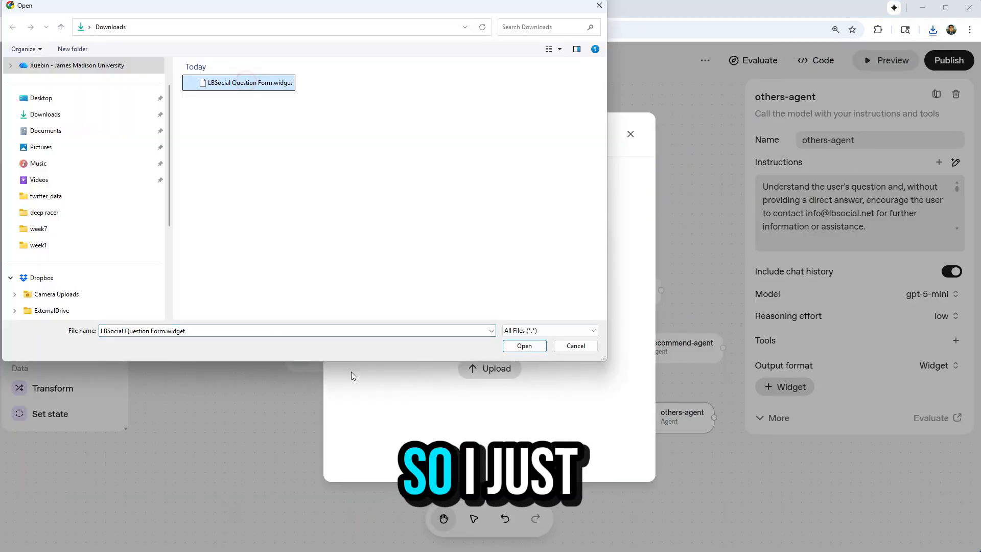
pyautogui.click(524, 346)
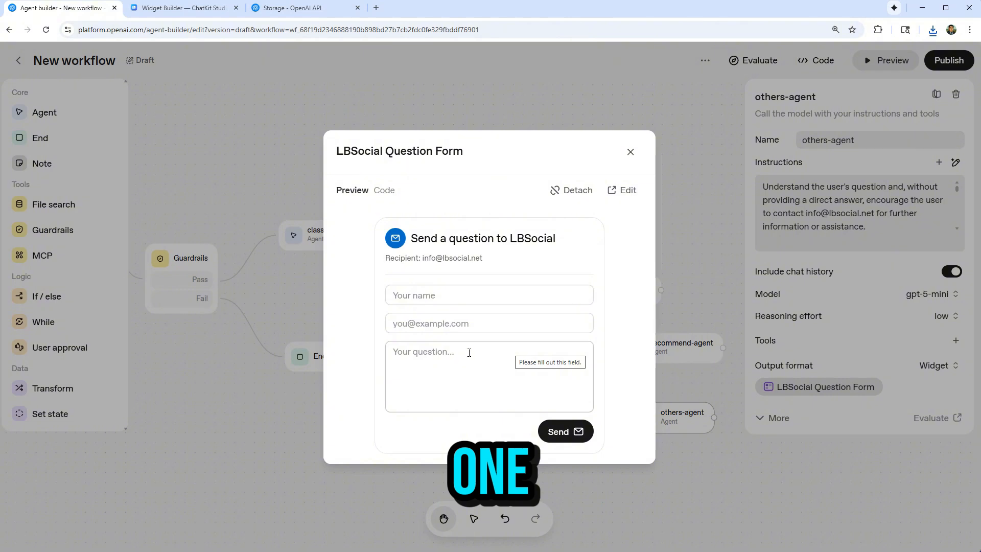
pyautogui.click(630, 152)
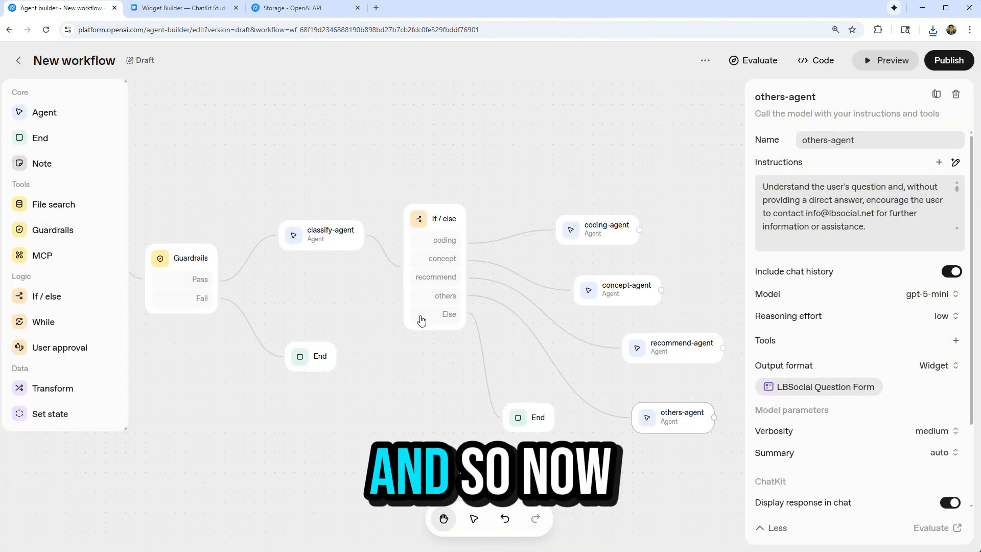
# Preview the workflow with the message "recommend a python course" and review the route taken and recommend-agent's answer.
pyautogui.scroll(-3, 459, 307)
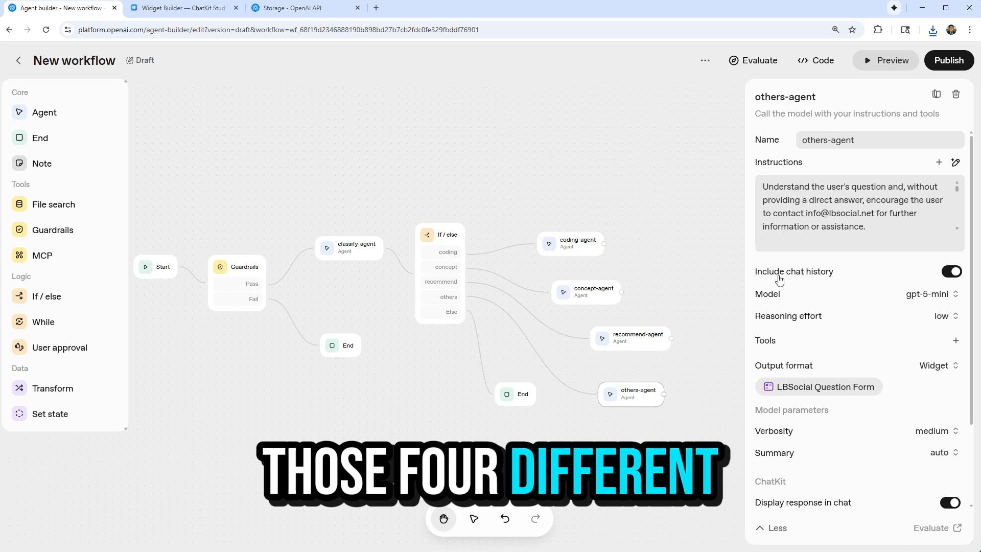
pyautogui.click(888, 62)
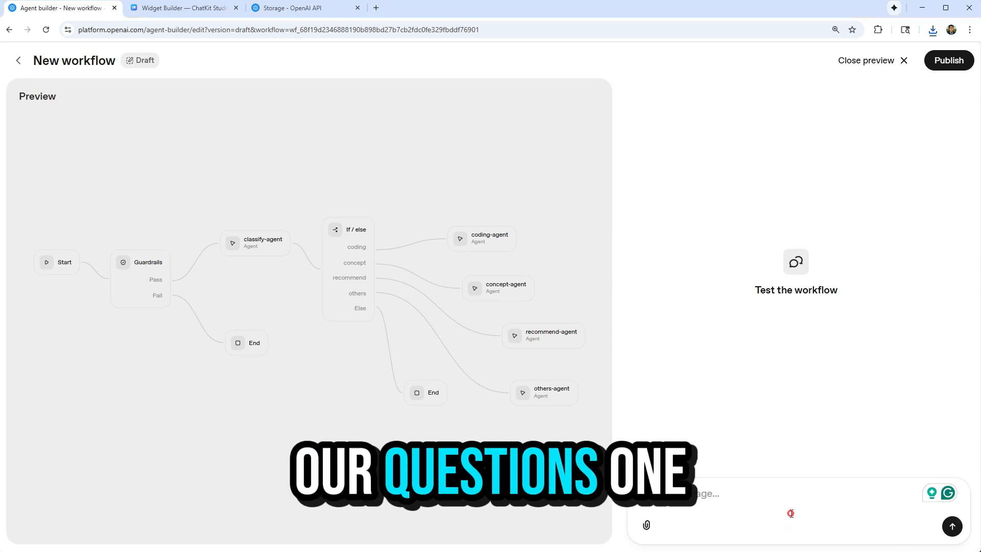
pyautogui.click(736, 498)
pyautogui.write('recommend a python course')
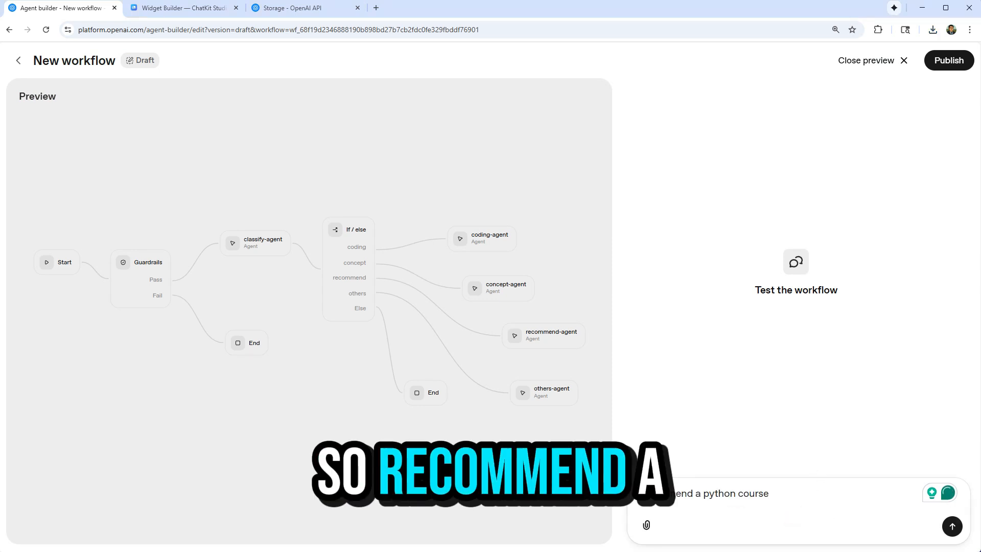
pyautogui.click(953, 527)
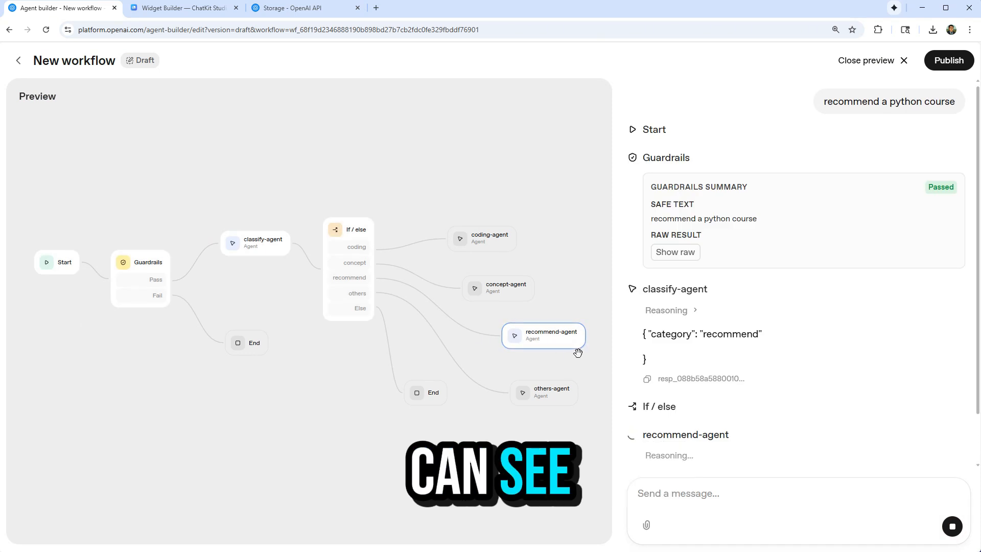
pyautogui.scroll(-2, 450, 313)
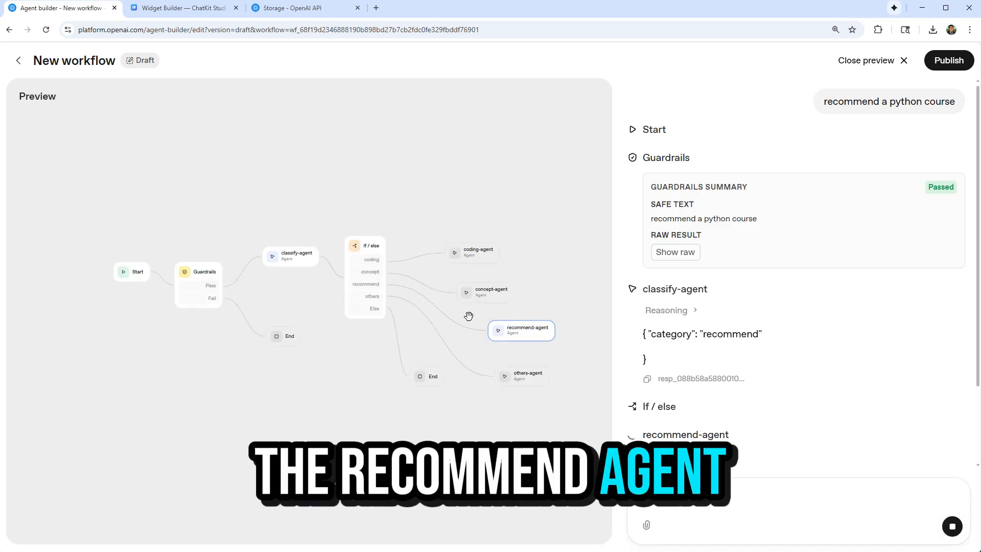
pyautogui.scroll(4, 569, 335)
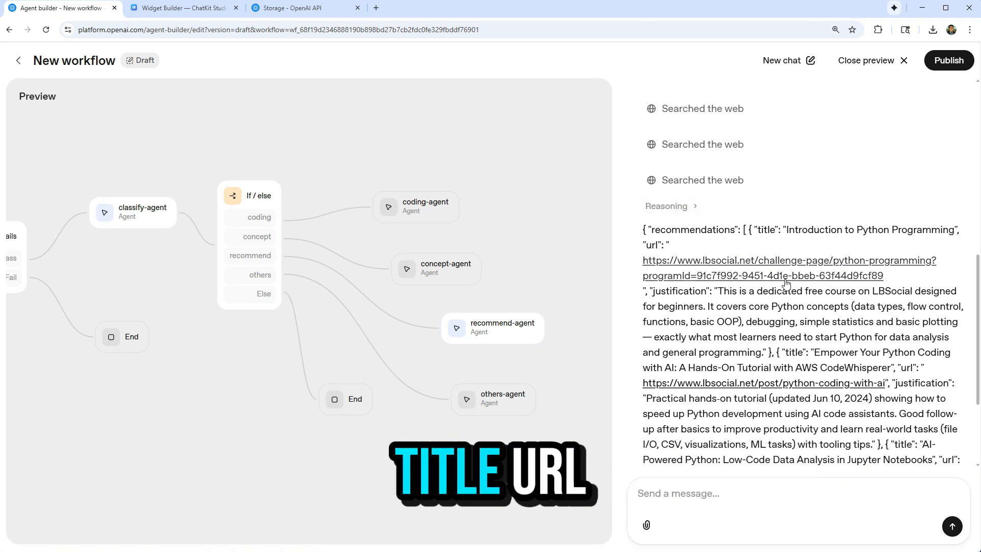
pyautogui.scroll(-3, 806, 334)
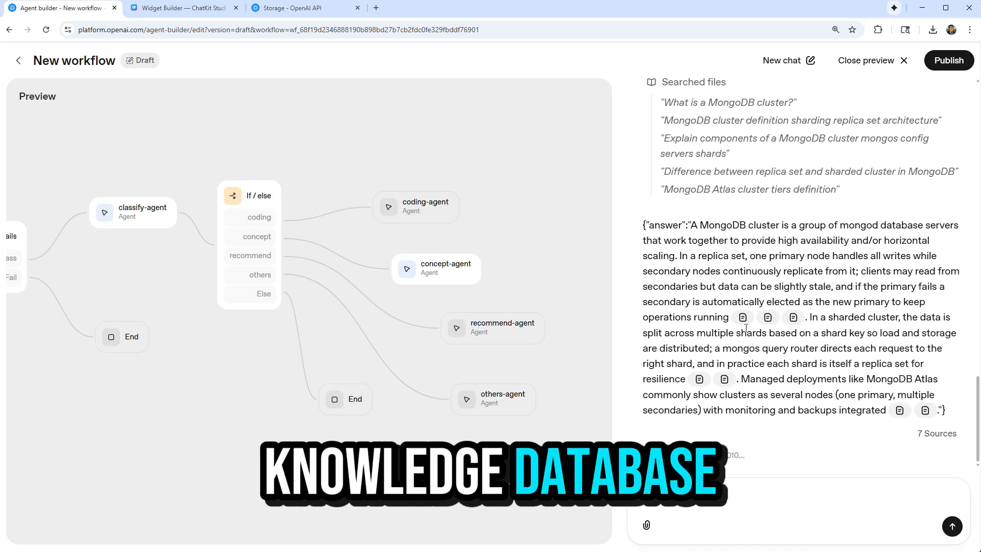
# Check which source files the citations in concept-agent's MongoDB cluster answer refer to.
pyautogui.moveTo(744, 320)
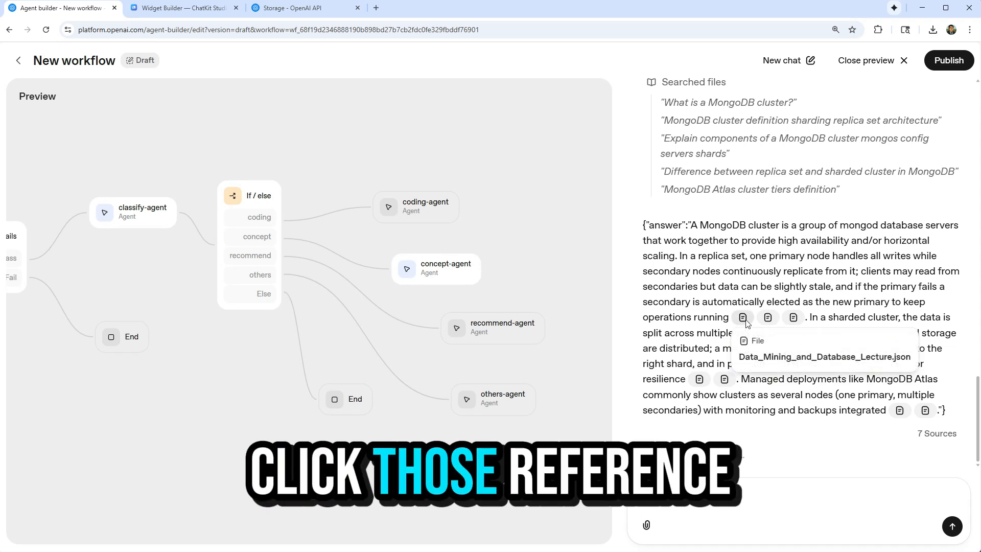
pyautogui.moveTo(796, 319)
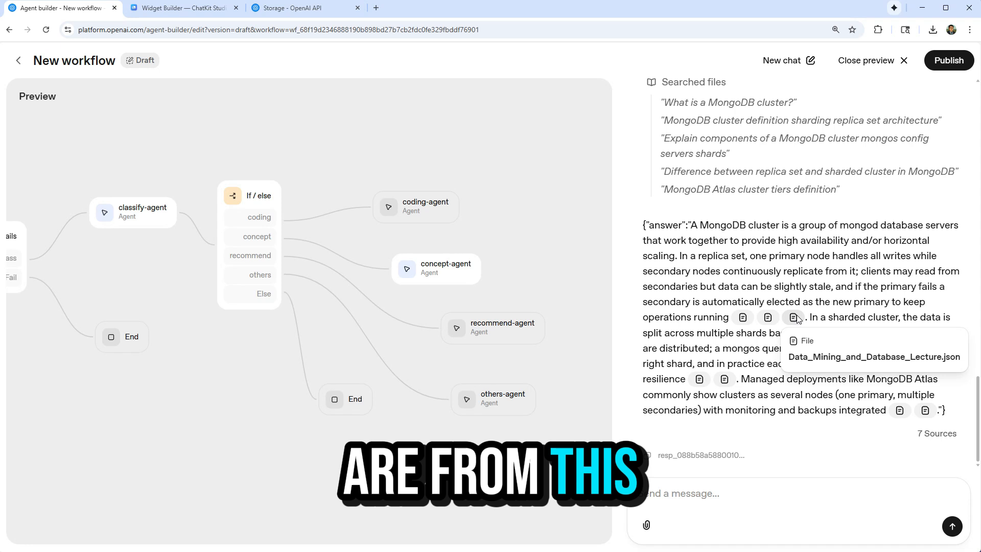
pyautogui.moveTo(731, 384)
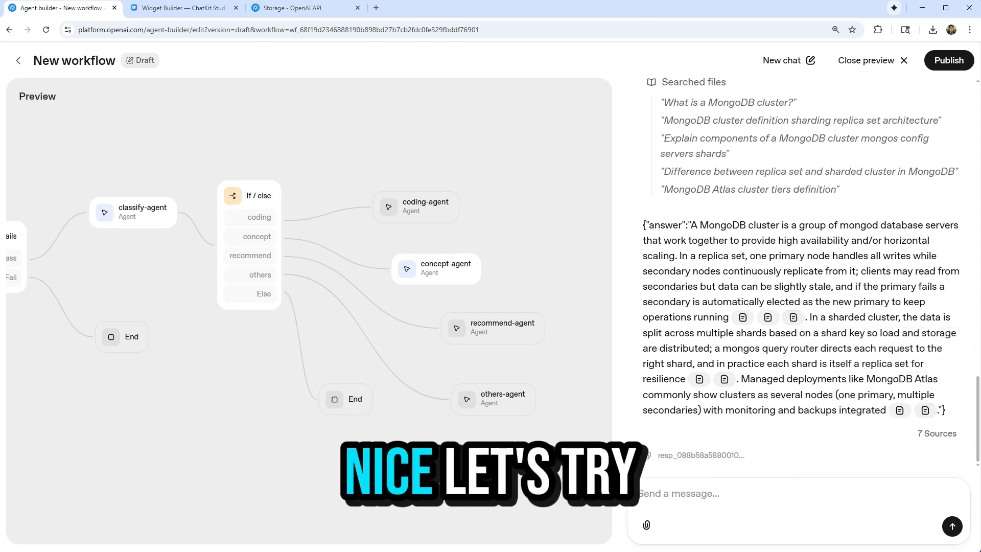
# Test the workflow with the question about max items in a python list [23,32,32,32] and review coding-agent's solutions.
pyautogui.write('find the max items in a python list [23,32,32,32]')
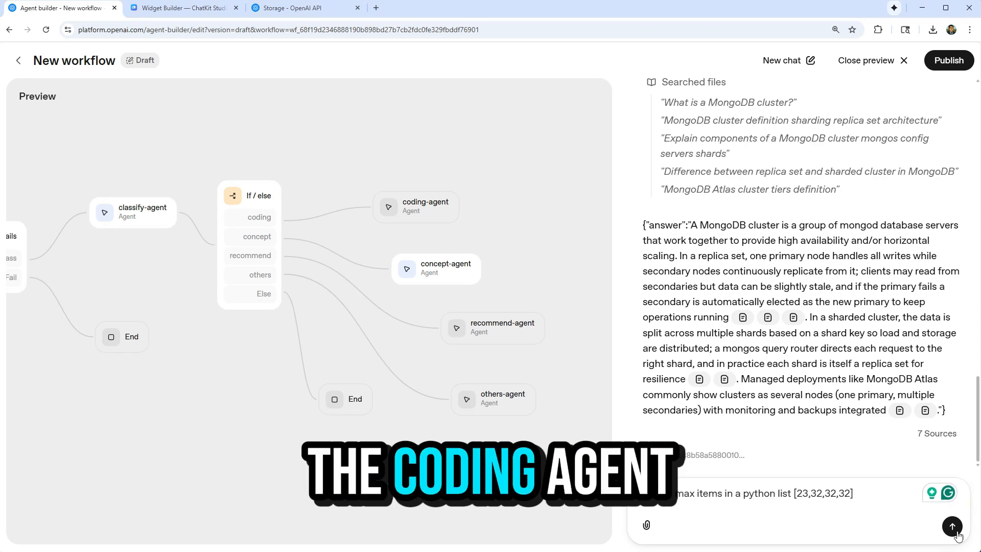
pyautogui.press('Return')
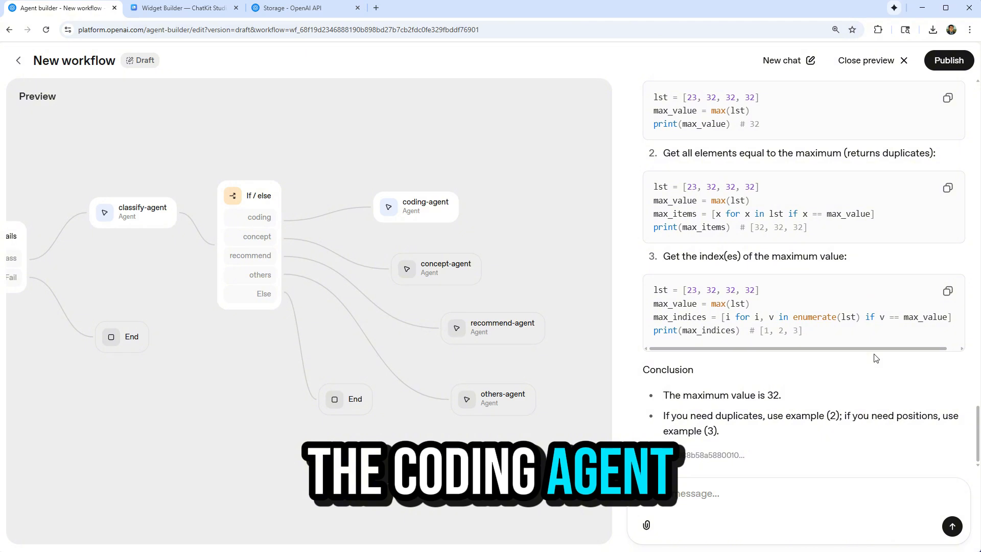
pyautogui.scroll(10, 875, 358)
pyautogui.scroll(-6, 874, 357)
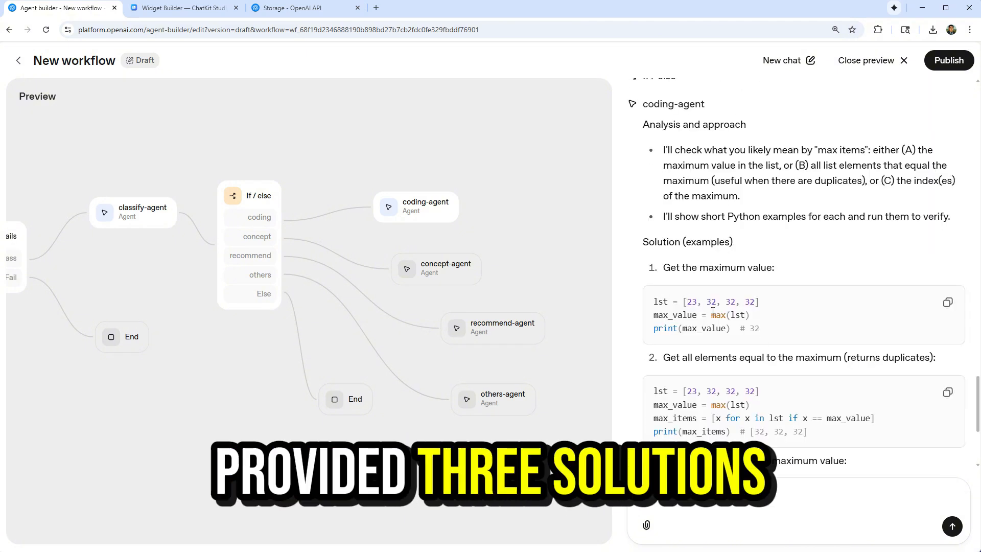
pyautogui.scroll(-4, 699, 311)
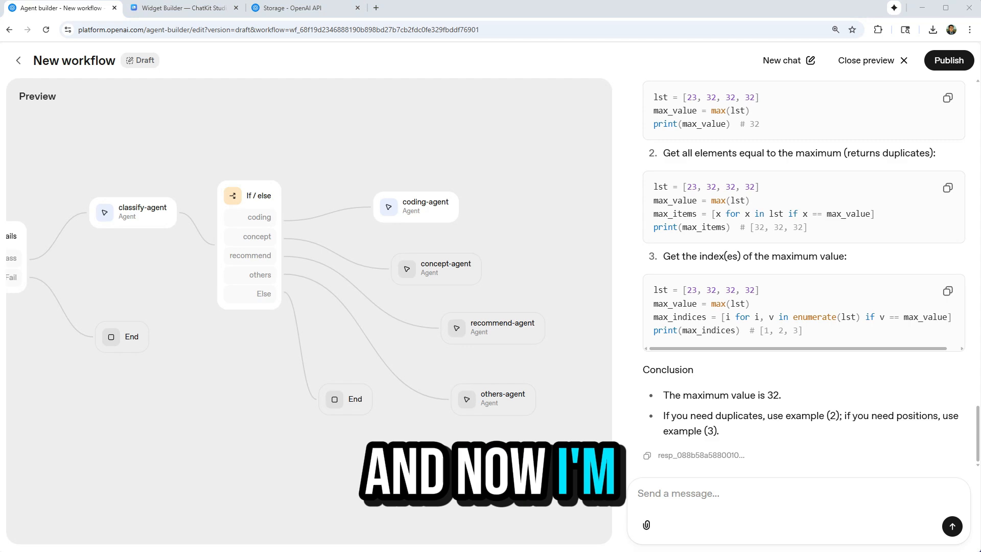
# Test the workflow with an others-category question and try the e-mail and question fields of the returned contact form.
pyautogui.write('i want to contact lbsocial')
pyautogui.press('Return')
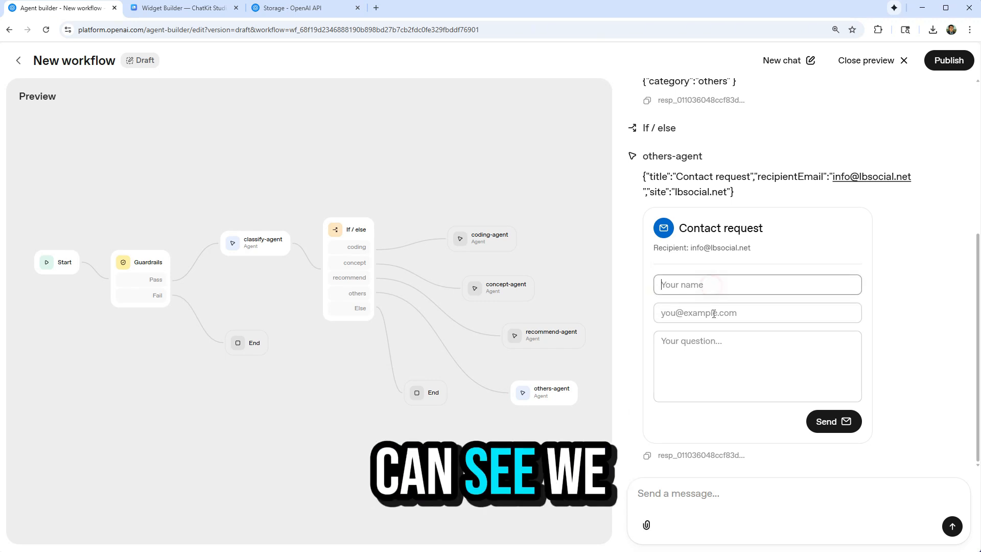
pyautogui.click(714, 314)
pyautogui.click(736, 376)
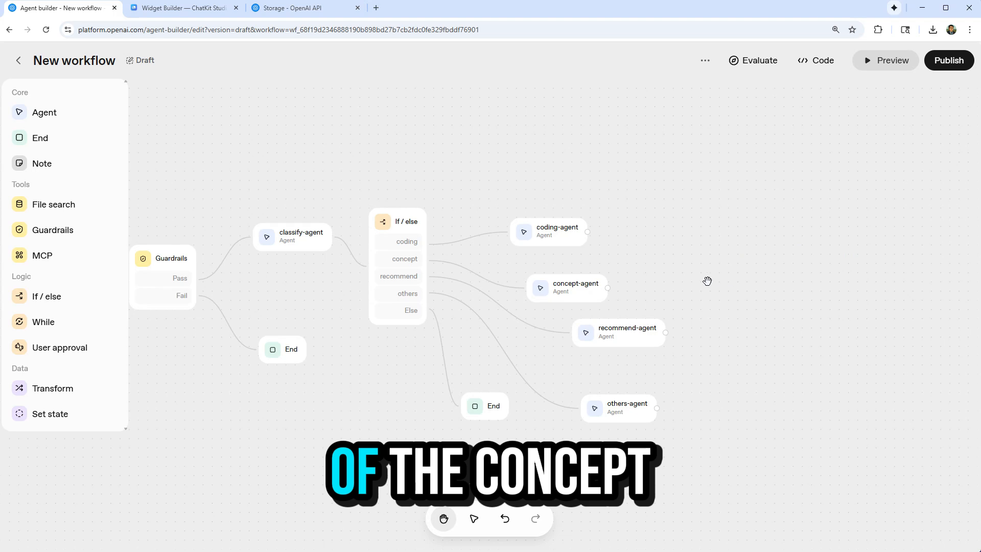
# Examine concept-agent's vector_search_response output schema and close it without changes.
pyautogui.click(610, 294)
pyautogui.click(790, 406)
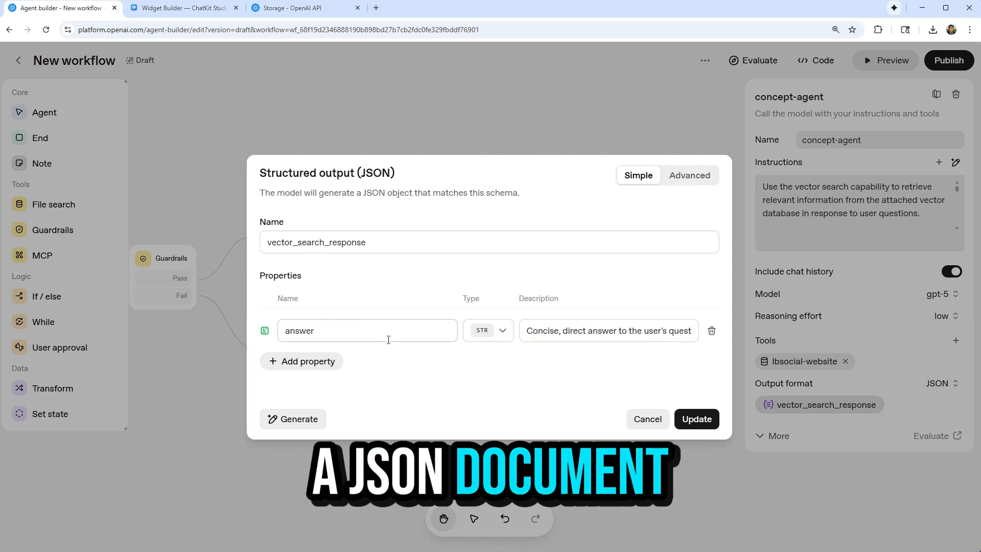
pyautogui.click(640, 420)
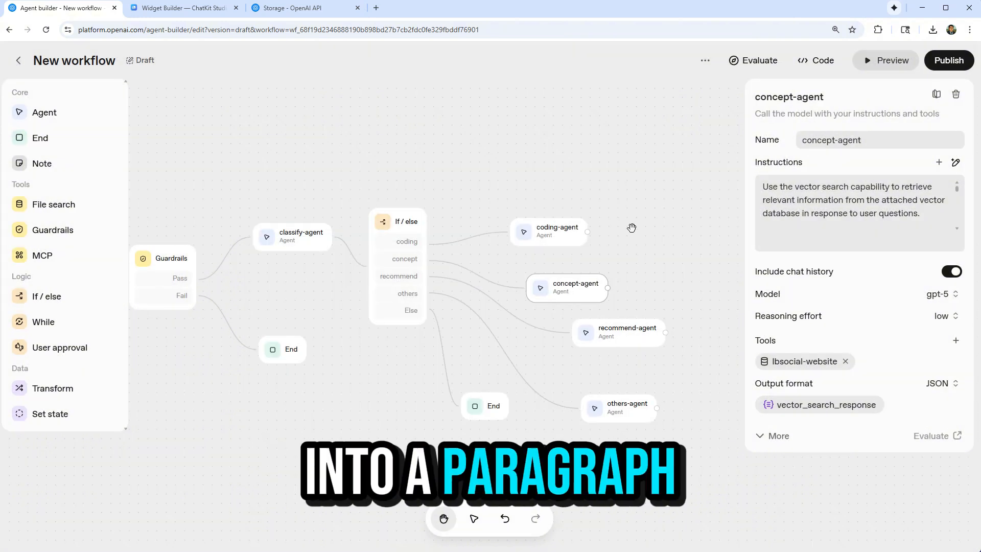
# Add an agent named format-concept to the workflow and connect concept-agent's output to it.
pyautogui.click(65, 113)
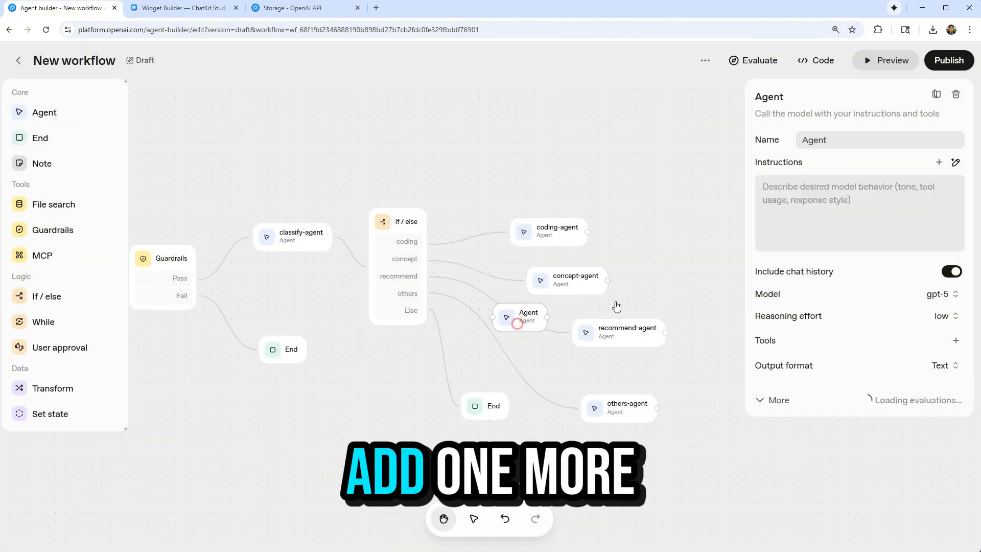
pyautogui.moveTo(516, 319); pyautogui.dragTo(713, 284)
pyautogui.doubleClick(877, 136)
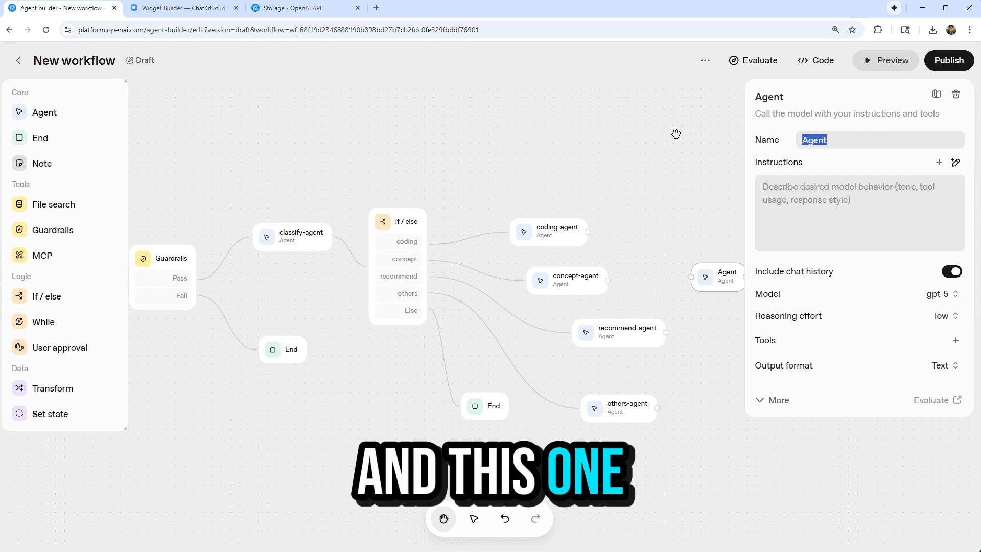
pyautogui.write('format-concept')
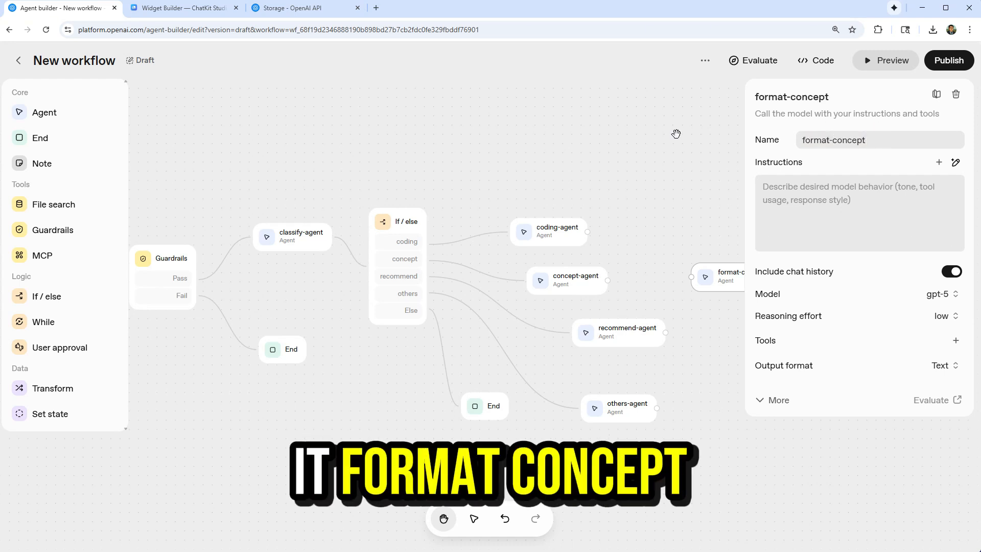
pyautogui.moveTo(691, 277); pyautogui.dragTo(596, 290)
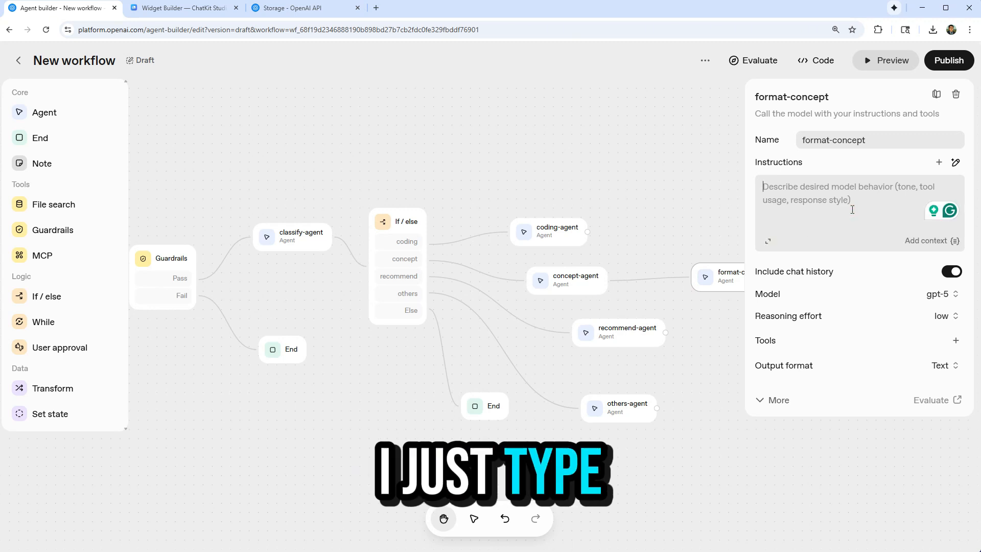
# Write format-concept's instructions as "Sumarize the {{input.output_parsed.answer}} in a nice paragrpah, not json".
pyautogui.write('Sum')
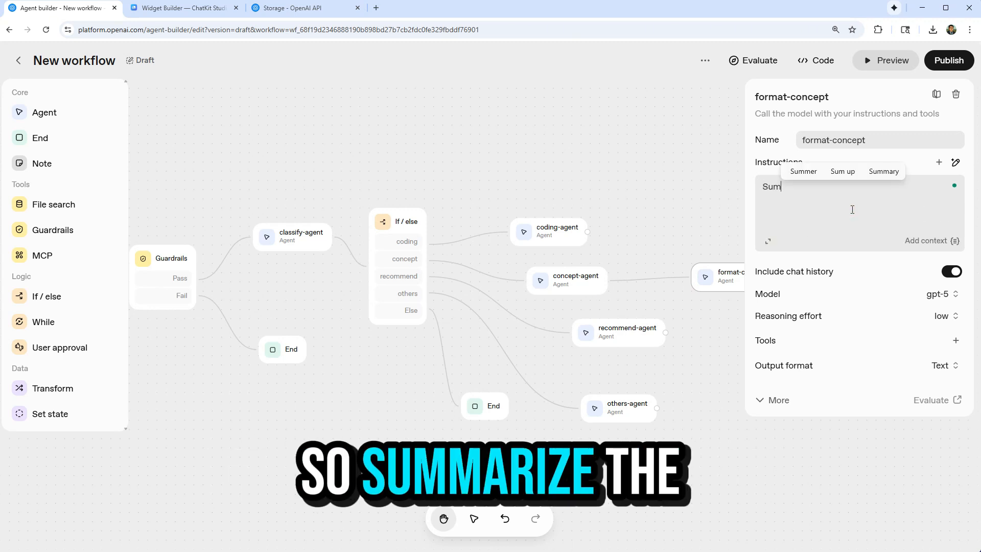
pyautogui.write('arize the')
pyautogui.click(932, 241)
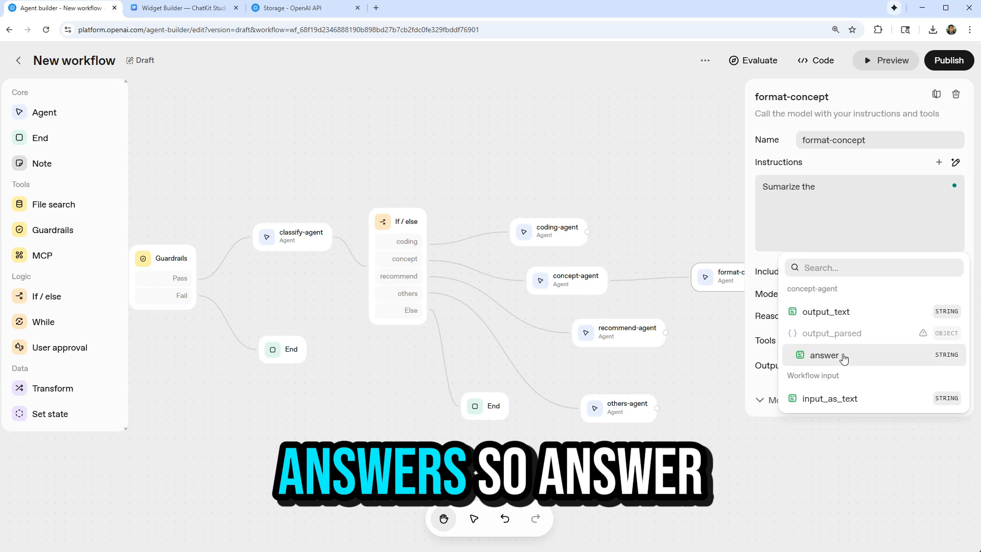
pyautogui.click(894, 363)
pyautogui.write('in a ')
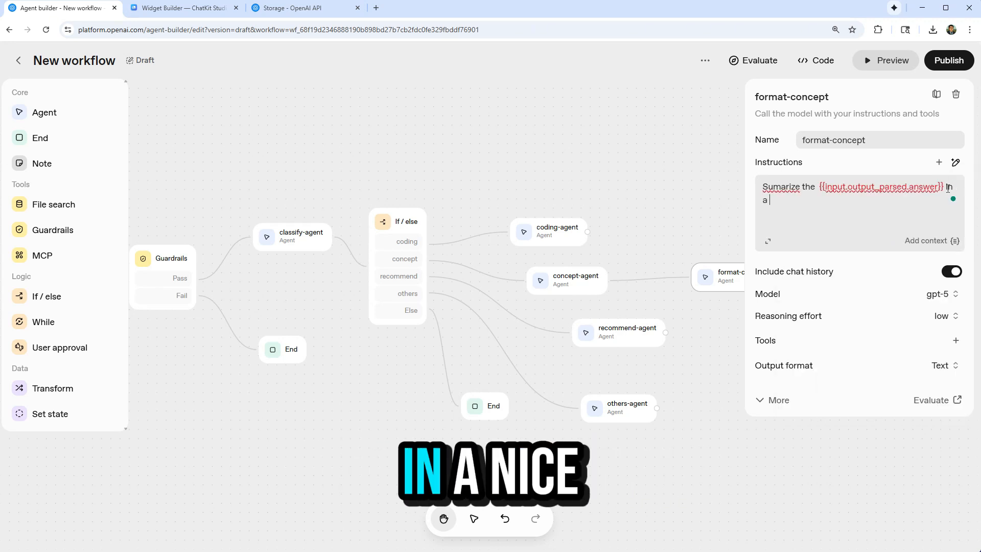
pyautogui.write('nice')
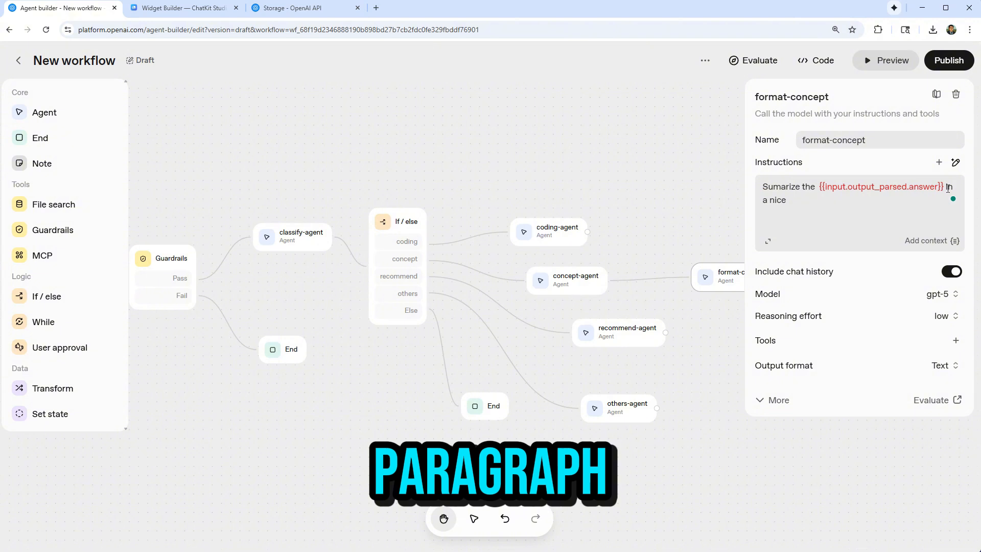
pyautogui.write(' f paragrpah, not json')
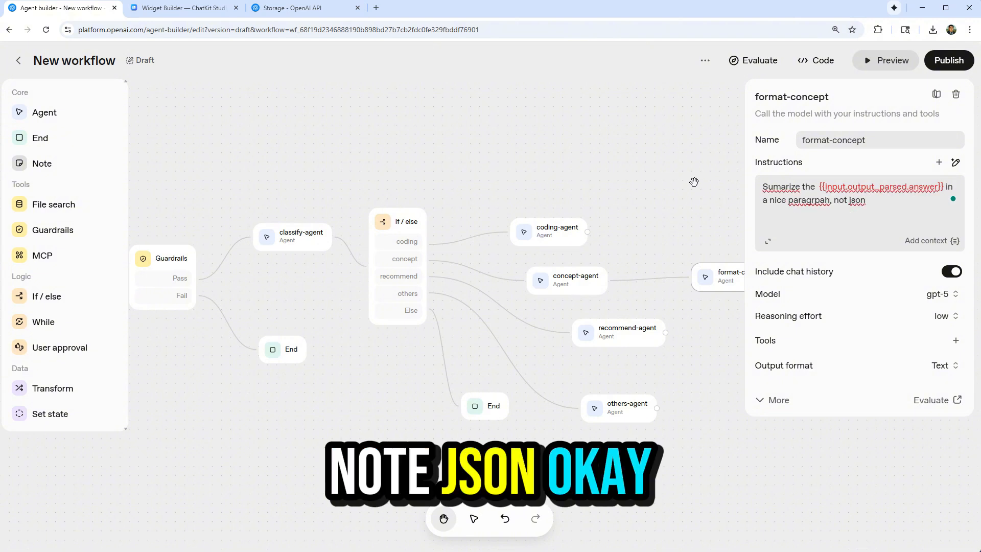
pyautogui.click(694, 182)
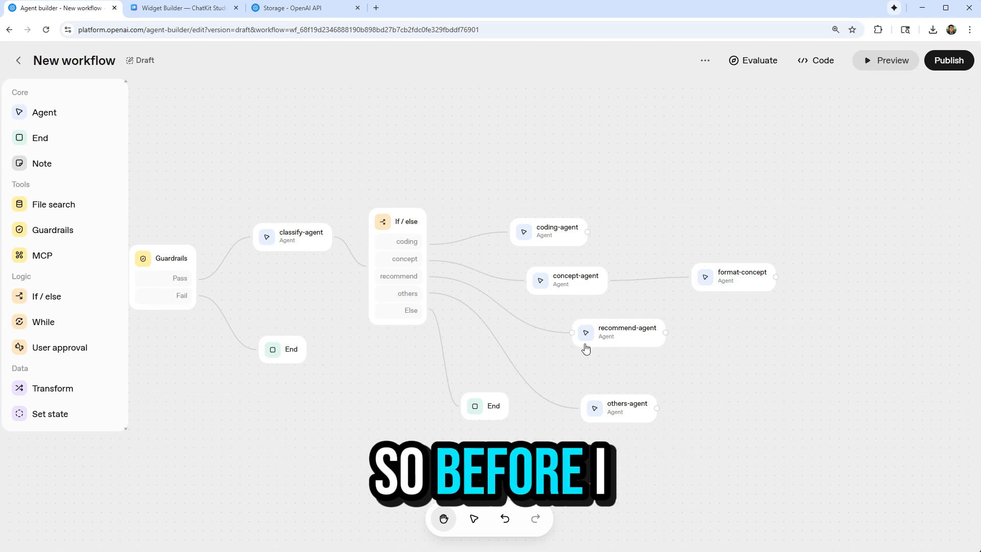
# Add a Transform after recommend-agent with keys title and url, mapped to input.output_parsed.recommendations[0].title and input.output_parsed.recommendations[0].url.
pyautogui.moveTo(64, 388)
pyautogui.mouseDown()
pyautogui.moveTo(521, 315)
pyautogui.moveTo(722, 337)
pyautogui.moveTo(693, 333)
pyautogui.mouseUp()
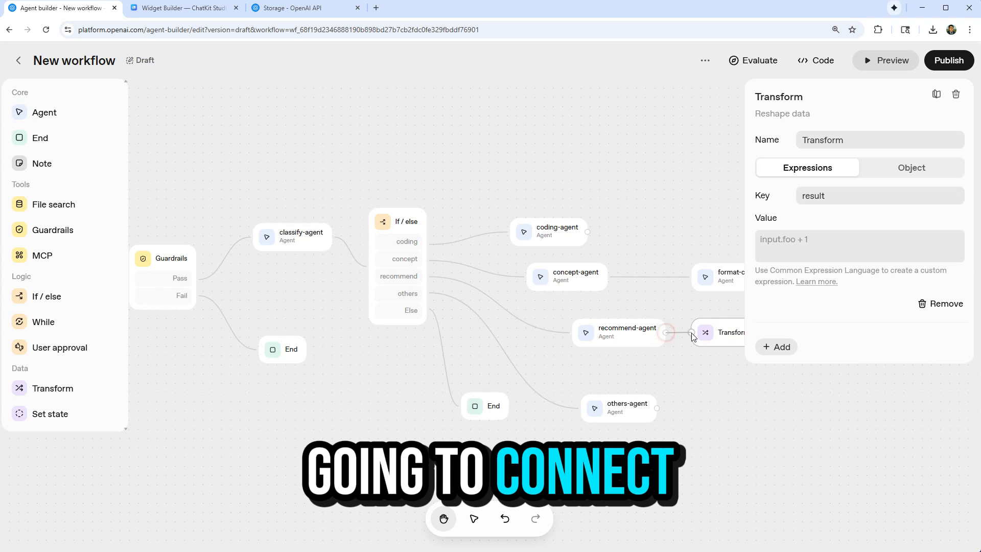
pyautogui.doubleClick(867, 194)
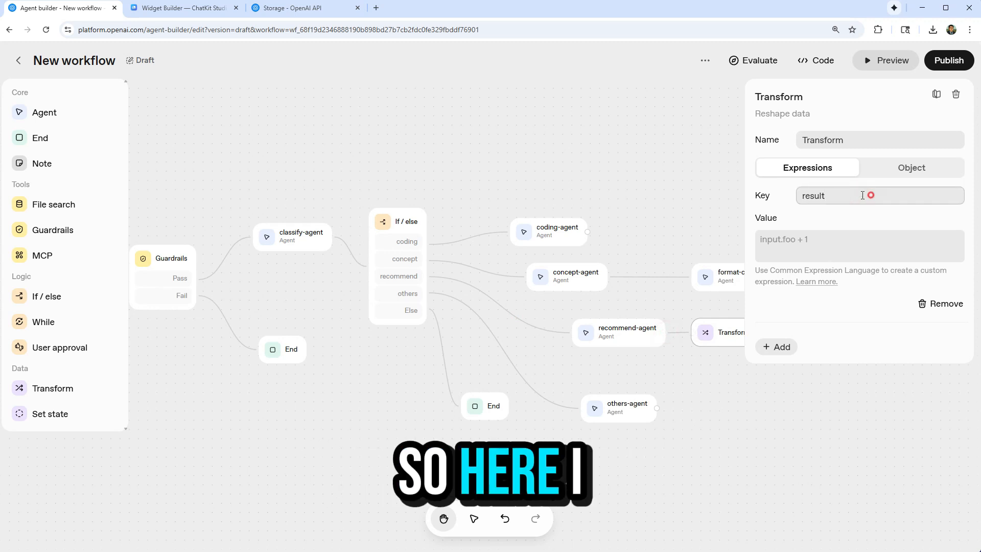
pyautogui.click(816, 242)
pyautogui.click(636, 328)
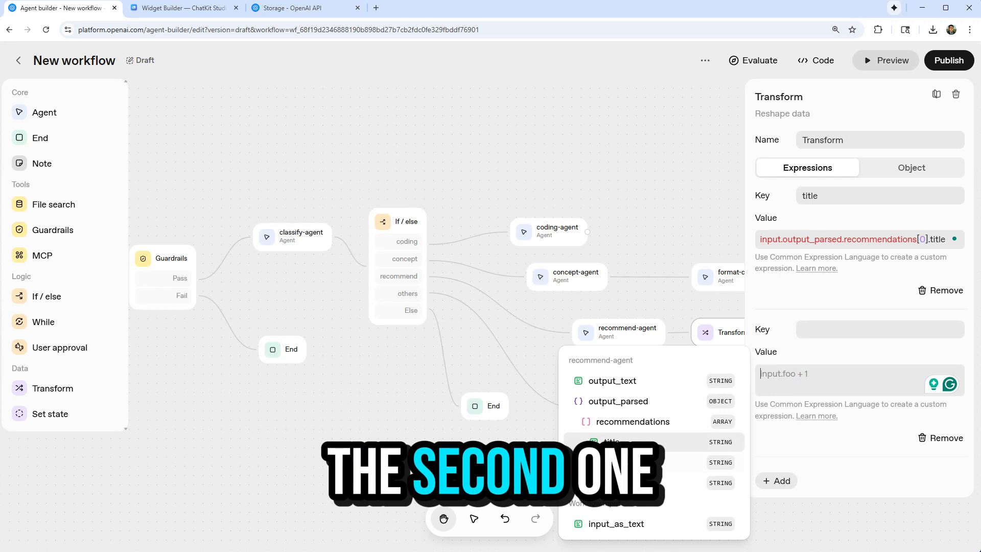
pyautogui.click(637, 483)
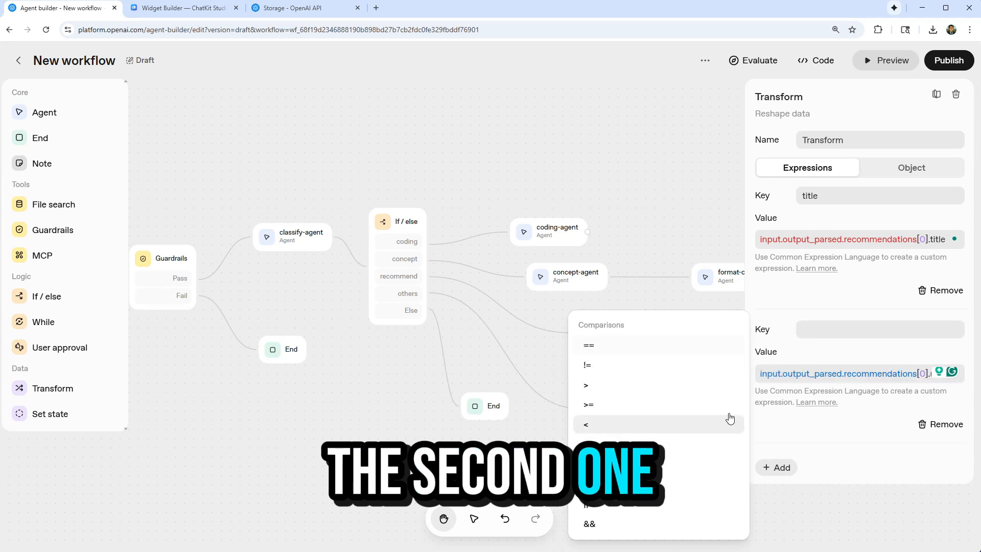
pyautogui.click(836, 336)
pyautogui.write('url')
# Add a third key named just to the Transform with the value input.output_text.
pyautogui.click(777, 467)
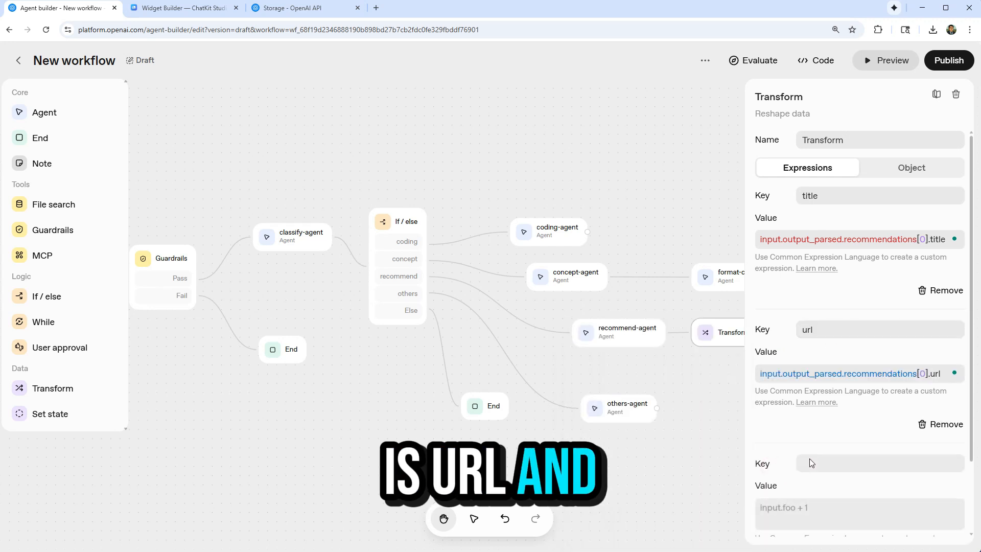
pyautogui.scroll(-3, 811, 463)
pyautogui.click(815, 427)
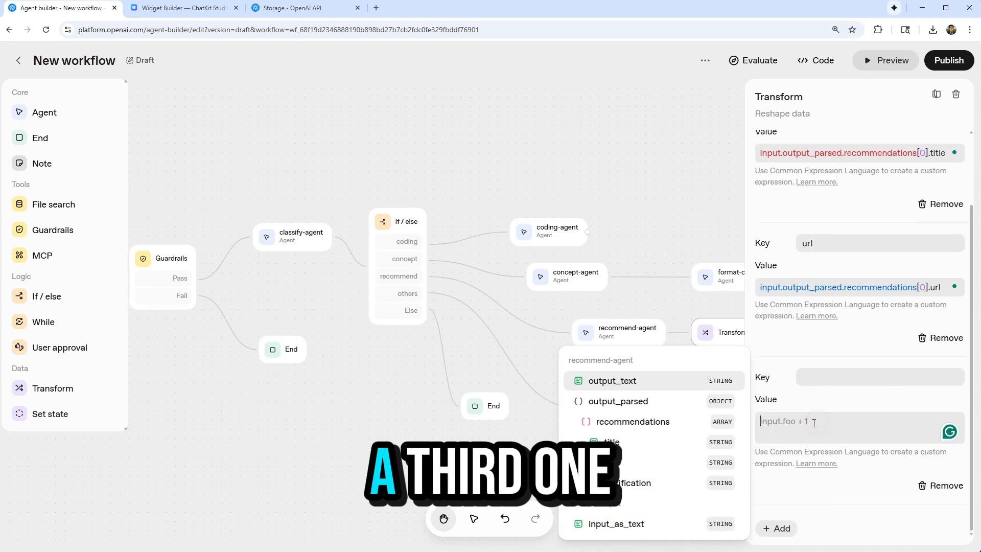
pyautogui.click(651, 483)
pyautogui.click(844, 385)
pyautogui.write('just')
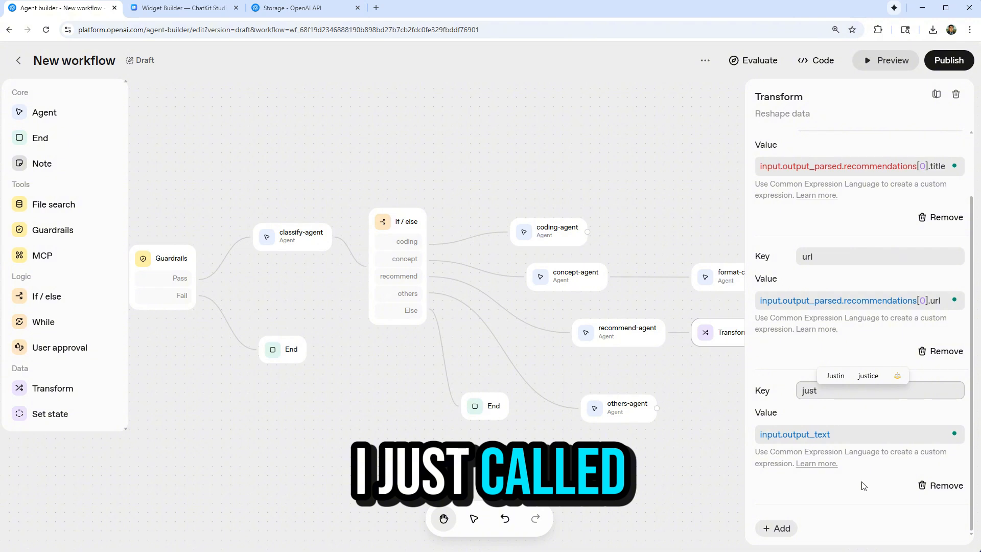
pyautogui.click(856, 503)
pyautogui.click(738, 347)
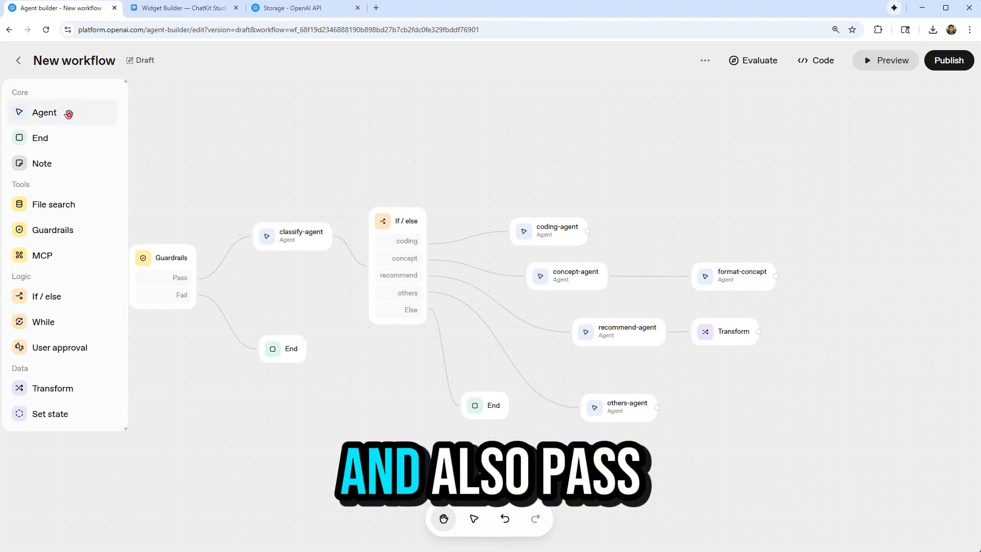
# Add an agent named format-recommend and connect the Transform's output to it.
pyautogui.moveTo(68, 109); pyautogui.dragTo(856, 344)
pyautogui.write('format-recommend')
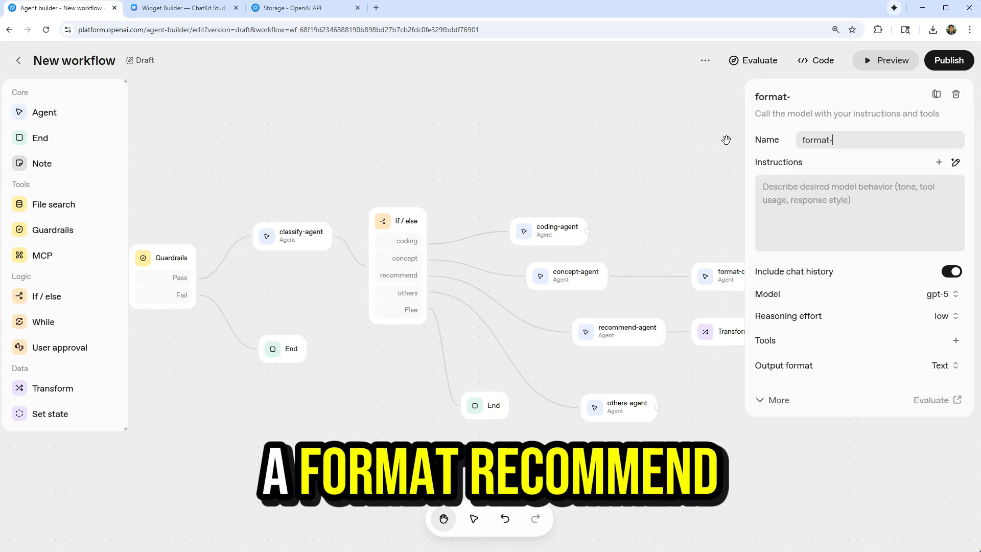
# Write format-recommend's instructions as "sumraize {{input.title}}, {{input.url}} and {{input.just}} in a nice paragrahy, not json".
pyautogui.click(773, 222)
pyautogui.write('sumraize')
pyautogui.click(930, 241)
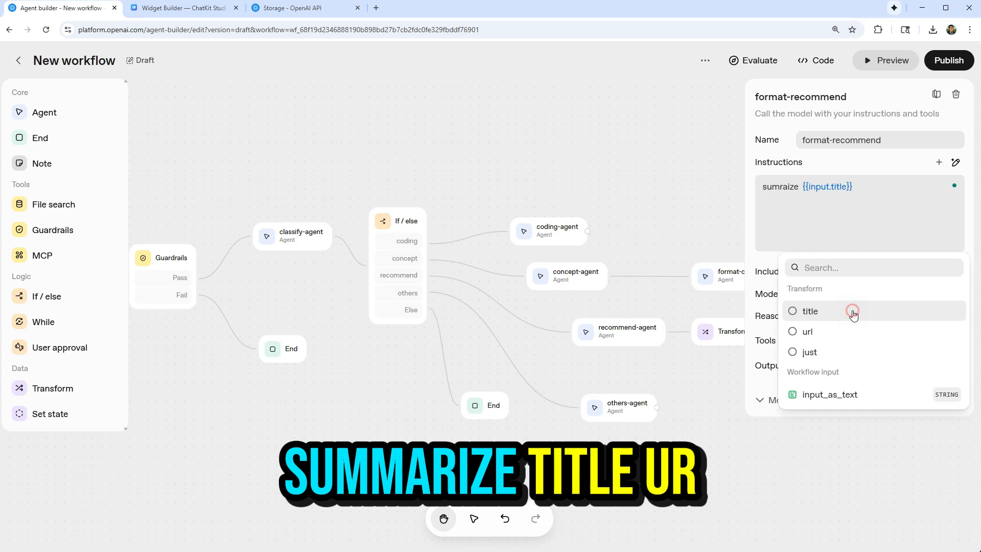
pyautogui.click(850, 310)
pyautogui.click(916, 192)
pyautogui.write('and')
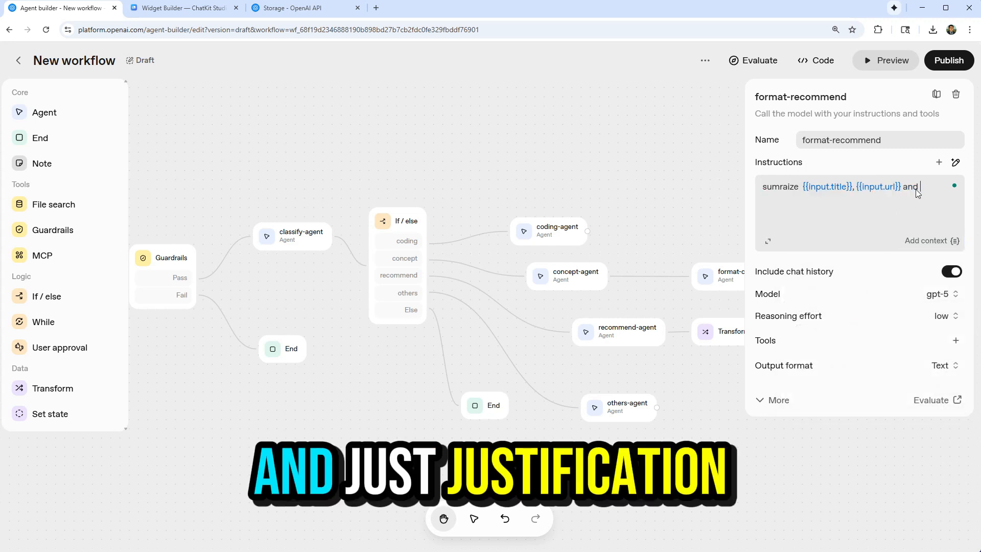
pyautogui.click(930, 241)
pyautogui.click(834, 350)
pyautogui.write('input.just}} i')
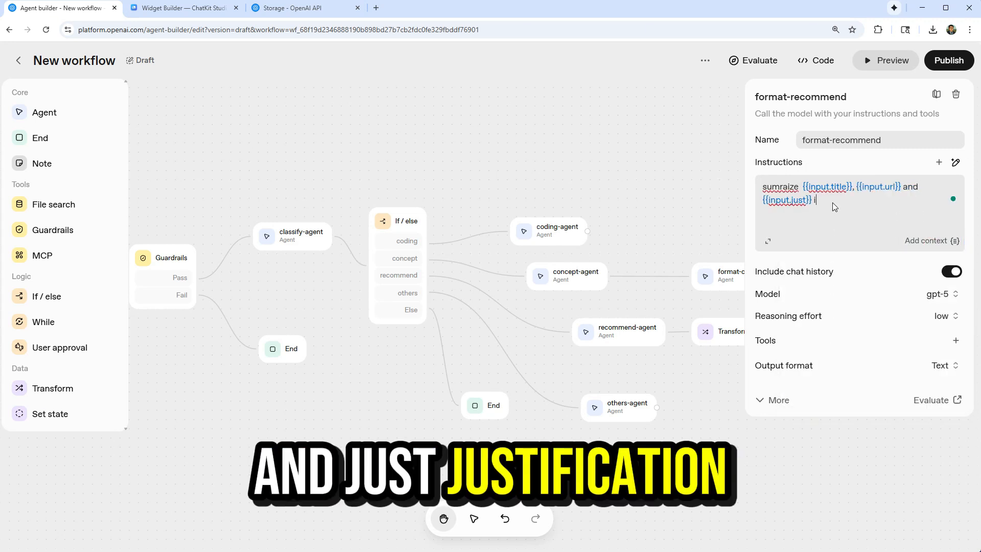
pyautogui.write('n a nice paragrahy, not j')
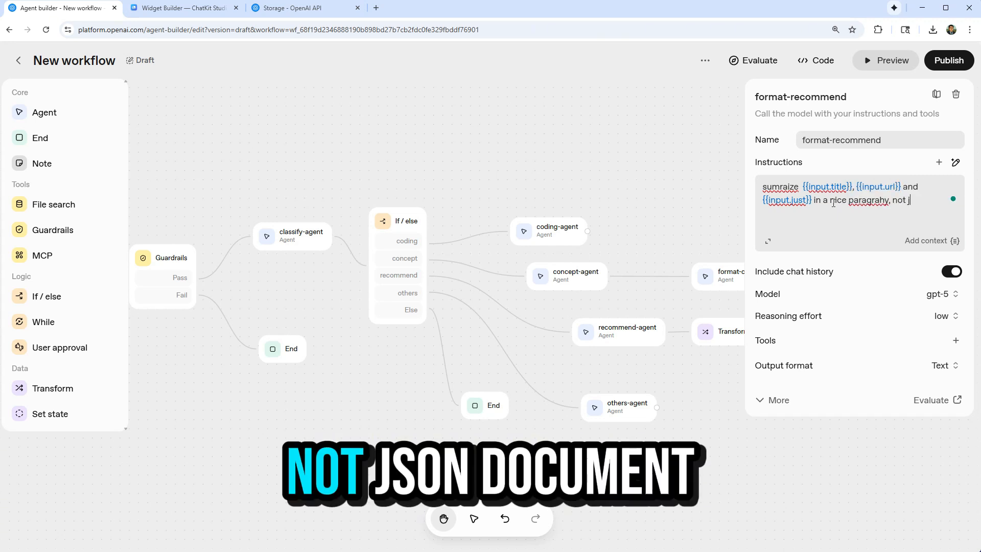
pyautogui.write('son')
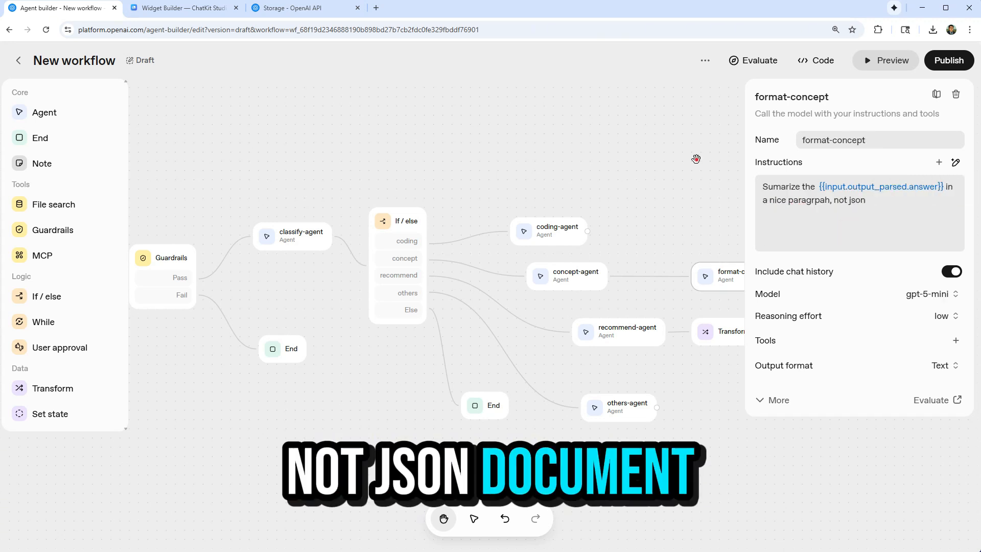
pyautogui.click(696, 159)
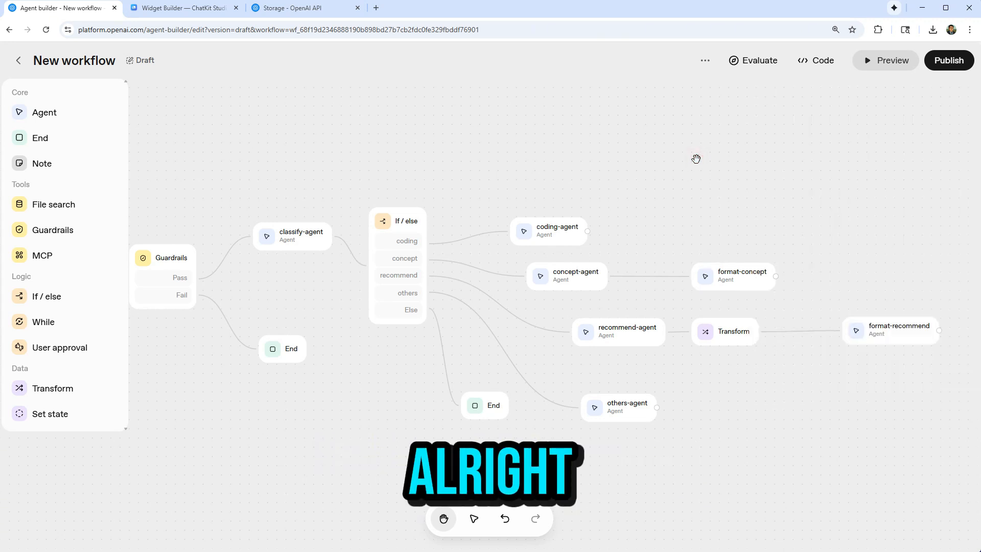
# Preview the workflow with the MongoDB cluster question and "recommend a python course", and review the answers from format-concept and format-recommend.
pyautogui.click(884, 60)
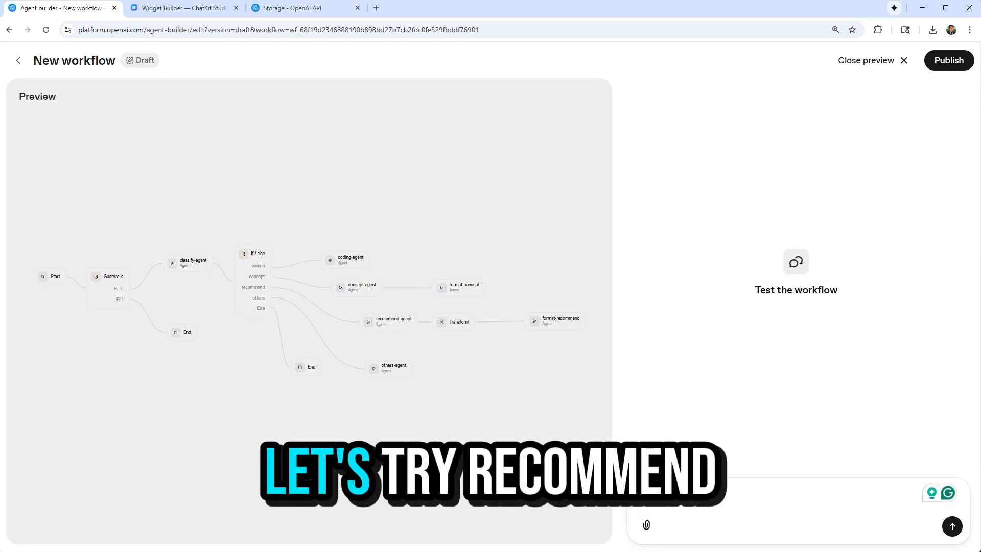
pyautogui.hotkey('ctrl', 'v')
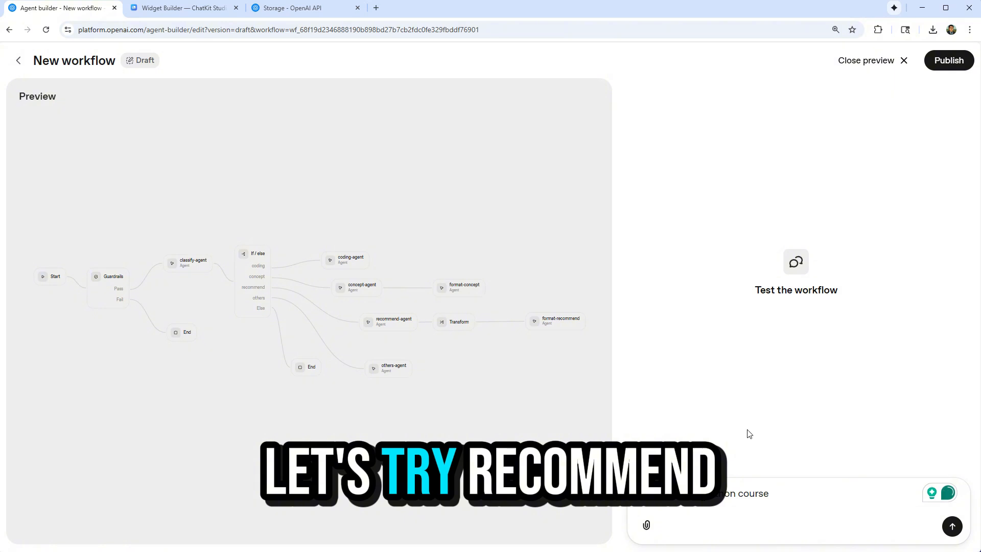
pyautogui.click(953, 527)
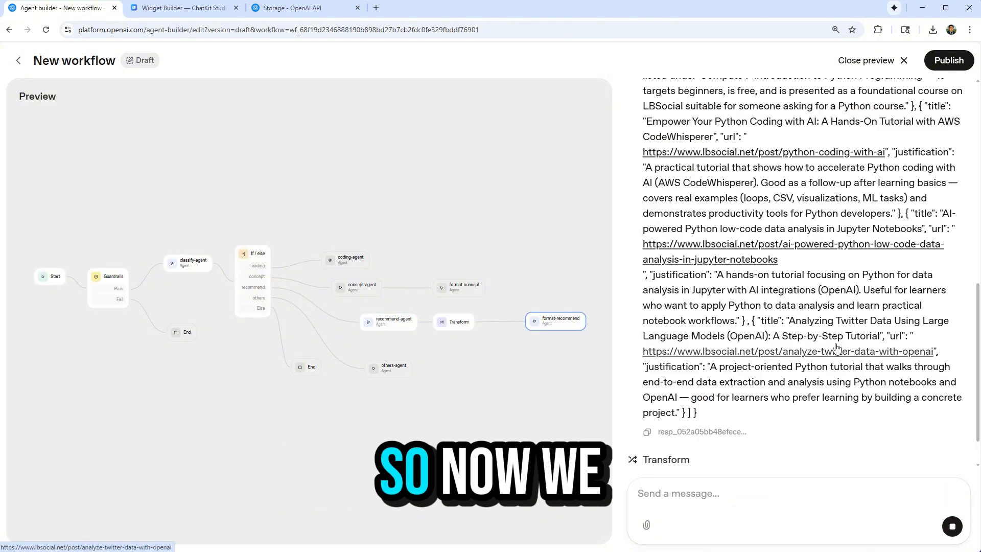
pyautogui.scroll(2, 837, 349)
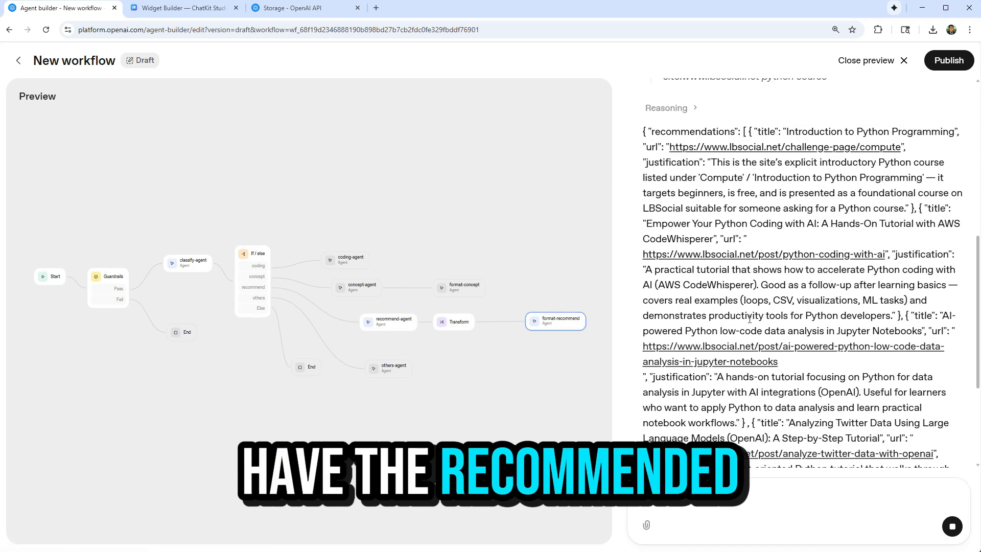
pyautogui.scroll(-10, 750, 319)
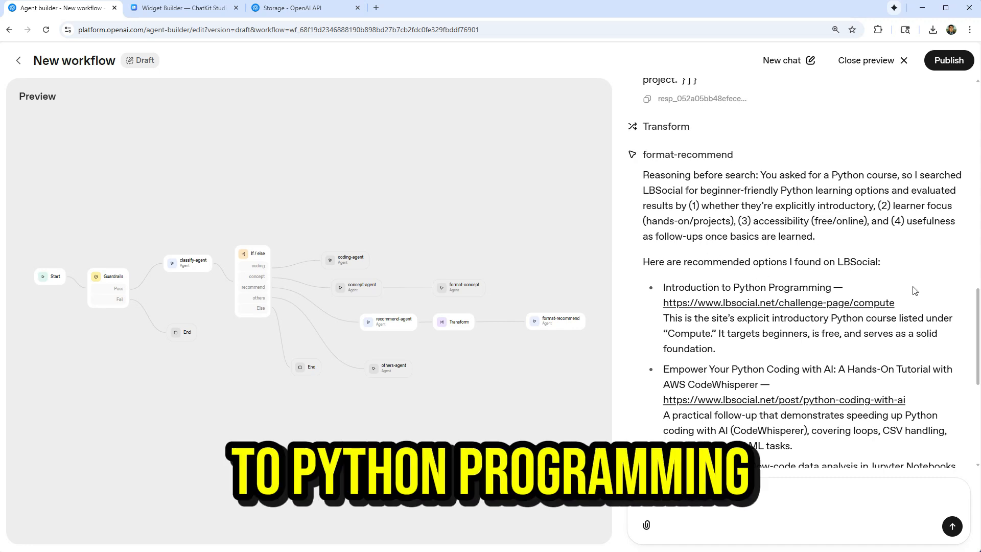
pyautogui.scroll(-2, 899, 345)
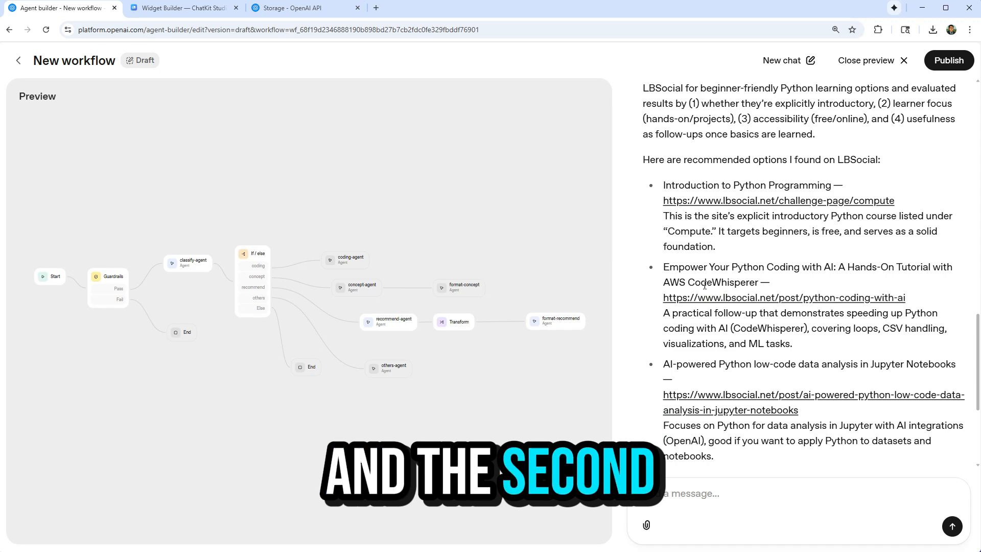
pyautogui.scroll(-4, 747, 277)
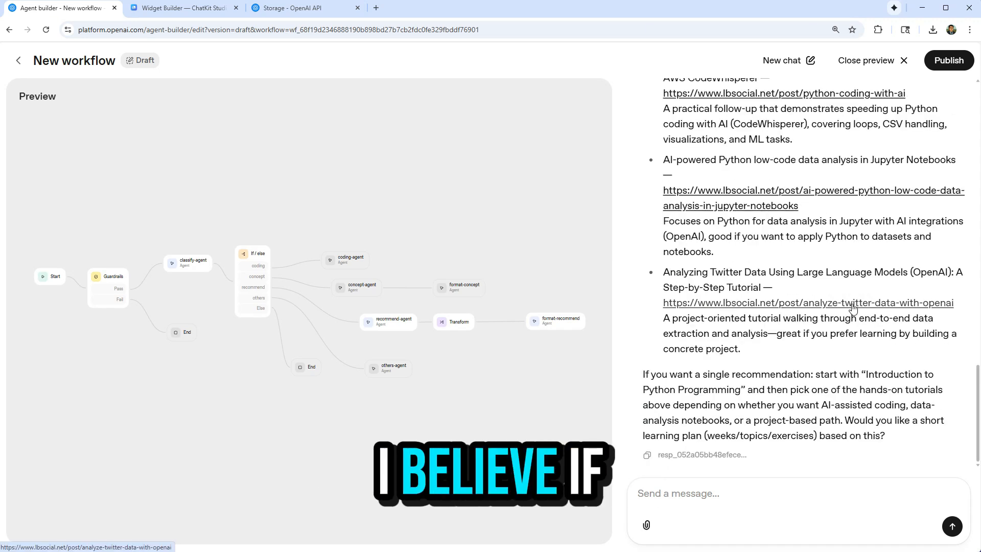
# Open the recommended Twitter data analysis tutorial link, look through the page, and return to the workflow preview.
pyautogui.click(792, 302)
pyautogui.scroll(-6, 552, 262)
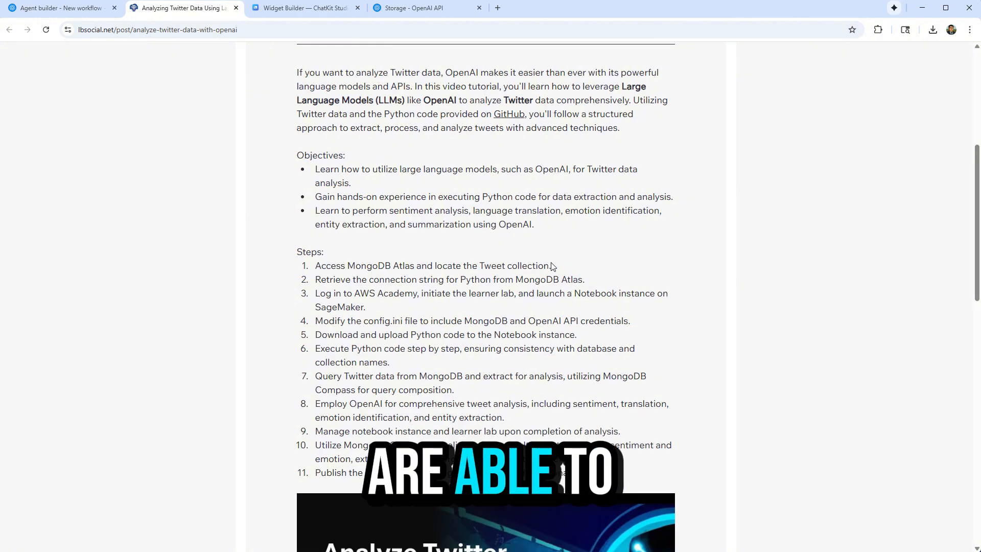
pyautogui.scroll(5, 552, 263)
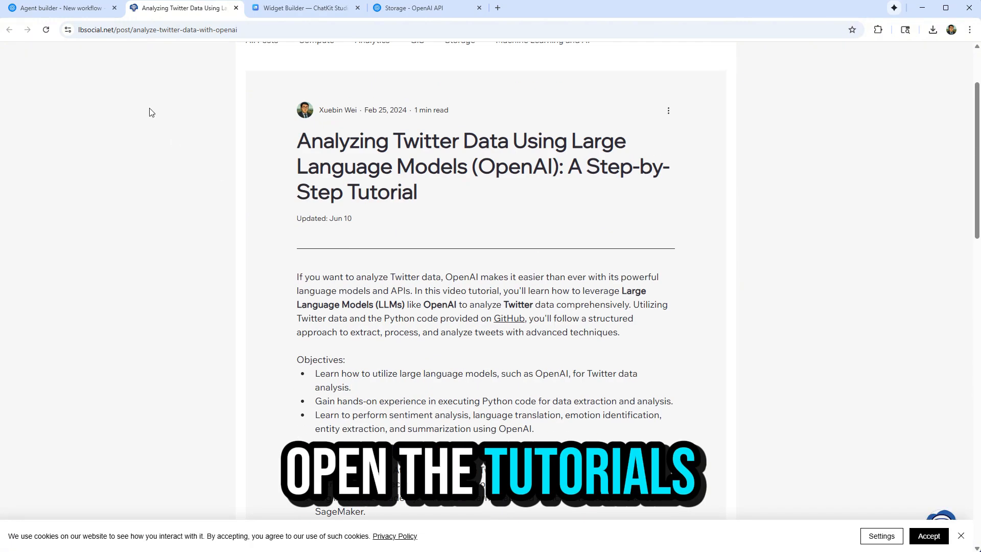
pyautogui.click(94, 9)
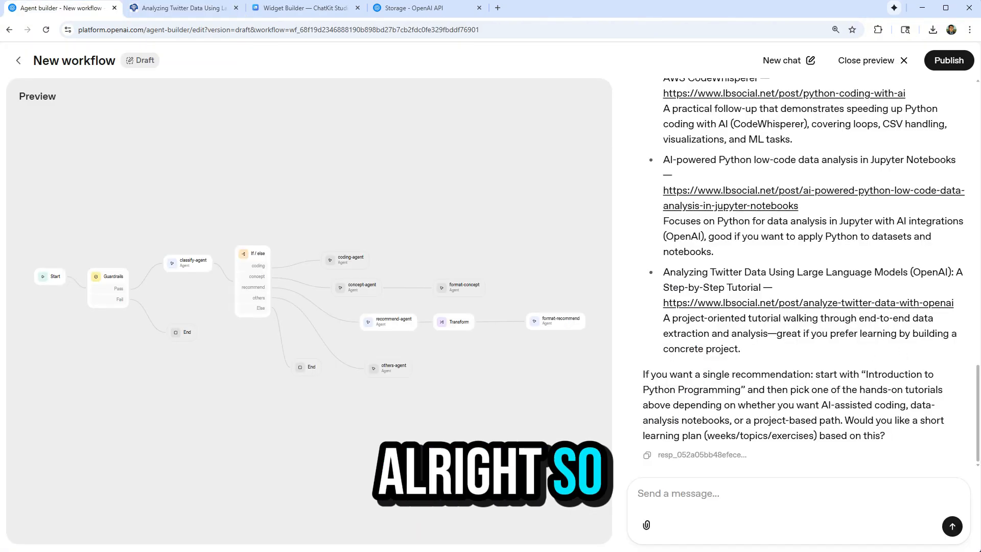
# Publish the workflow under the name lbsocial-agent.
pyautogui.click(949, 61)
pyautogui.tripleClick(522, 322)
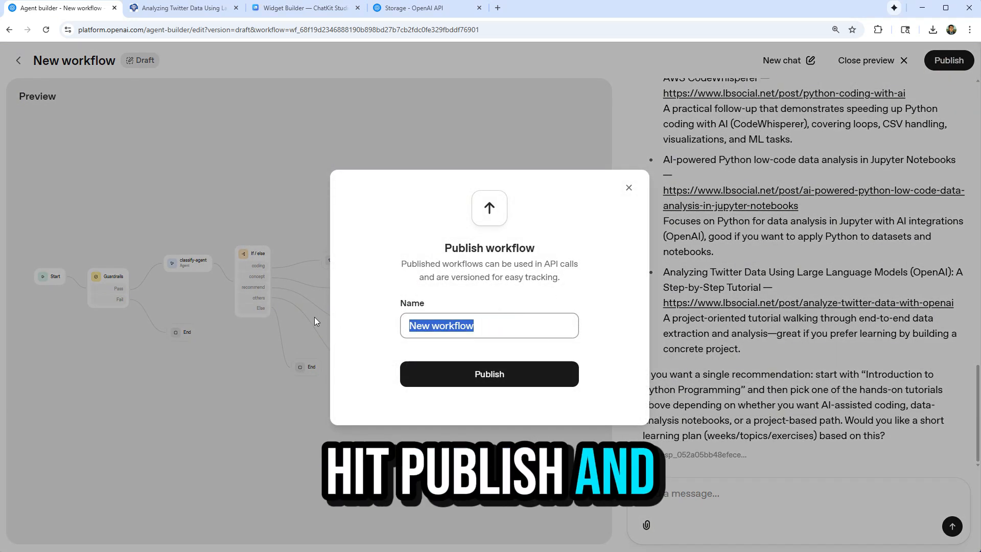
pyautogui.write('lbsocial-agent')
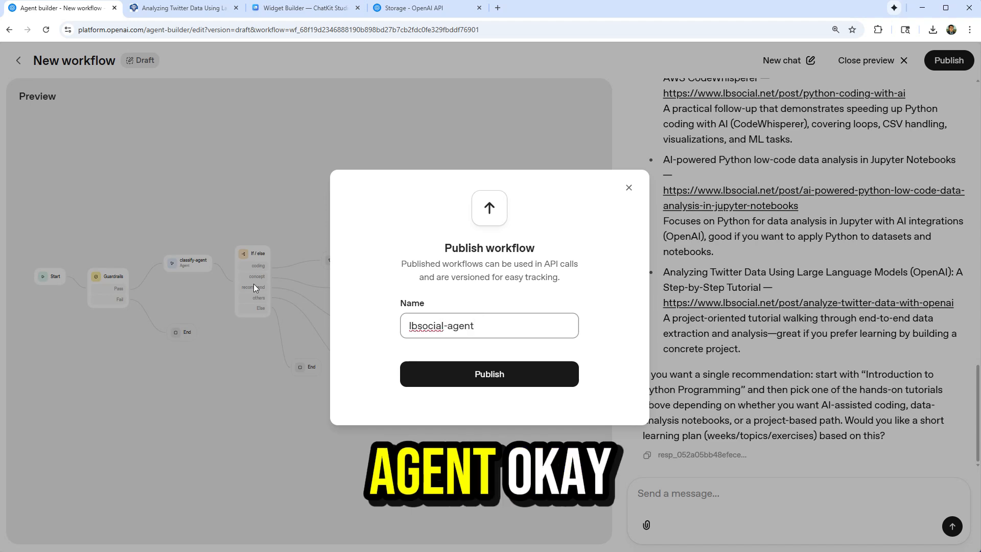
pyautogui.press('Return')
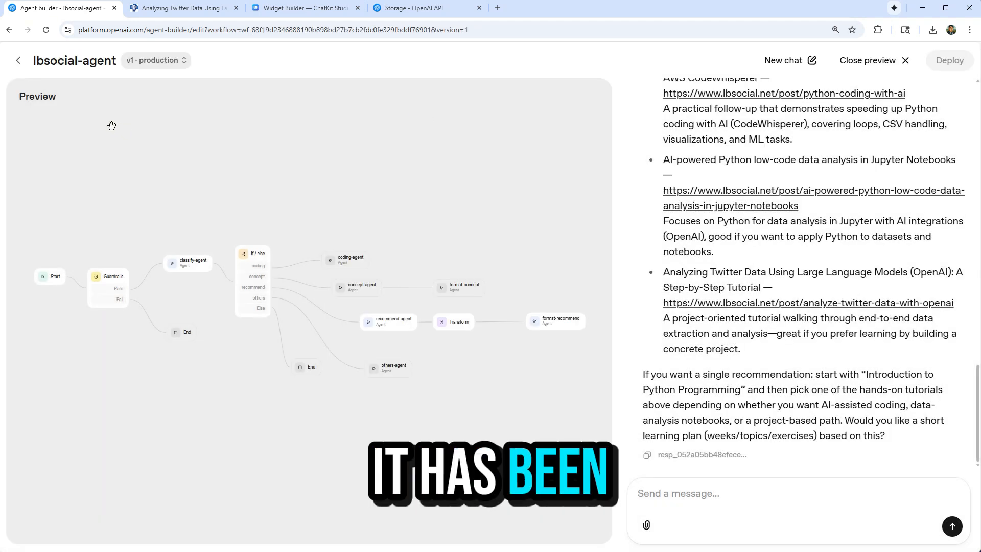
# Reopen lbsocial-agent from the workflow list and examine its ChatKit embed details and its Agents SDK code in TypeScript and Python.
pyautogui.click(18, 60)
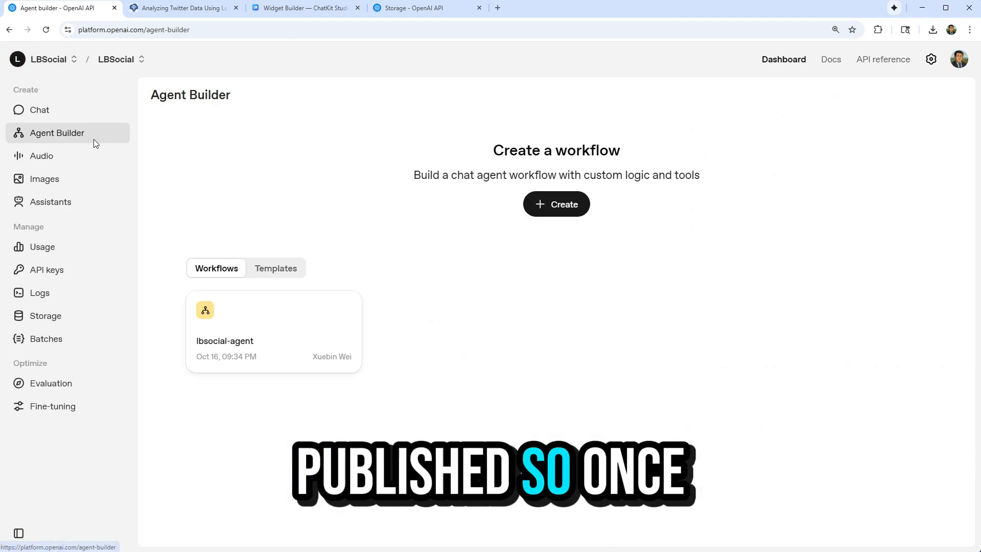
pyautogui.click(322, 319)
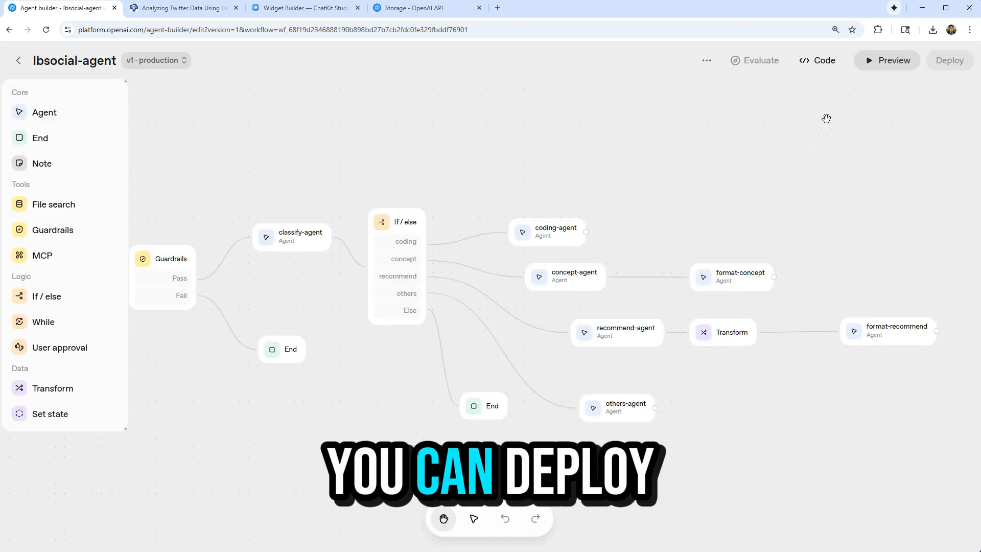
pyautogui.click(822, 63)
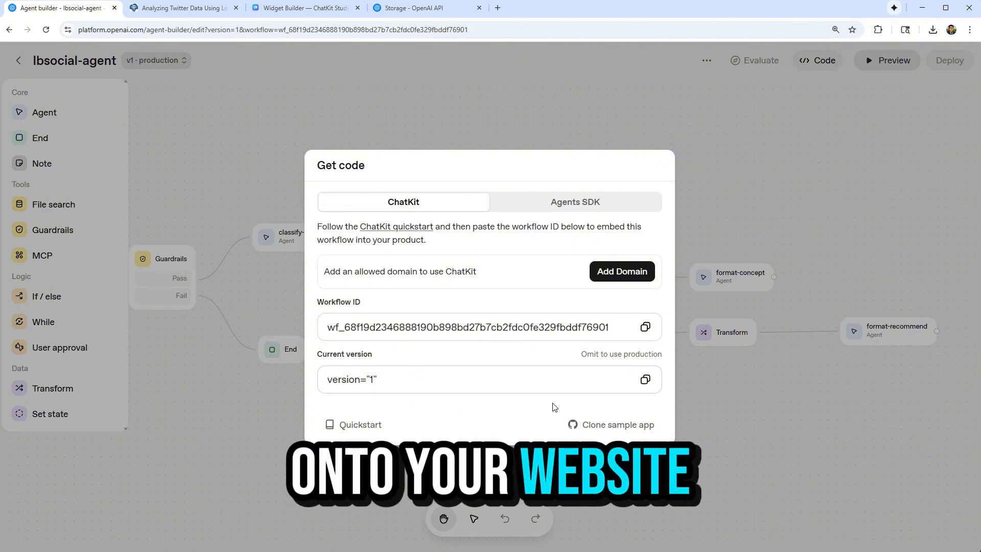
pyautogui.click(576, 202)
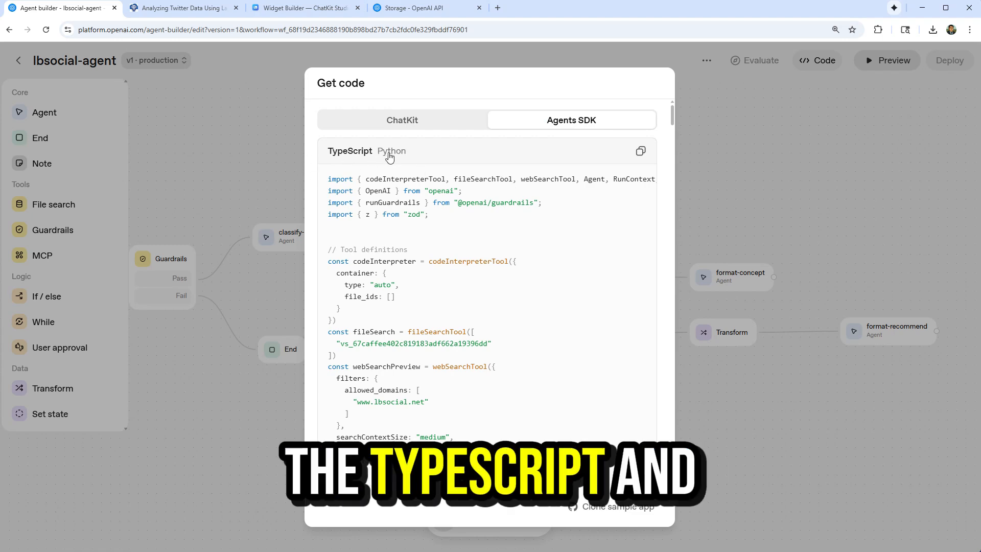
pyautogui.click(391, 151)
pyautogui.scroll(-5, 554, 268)
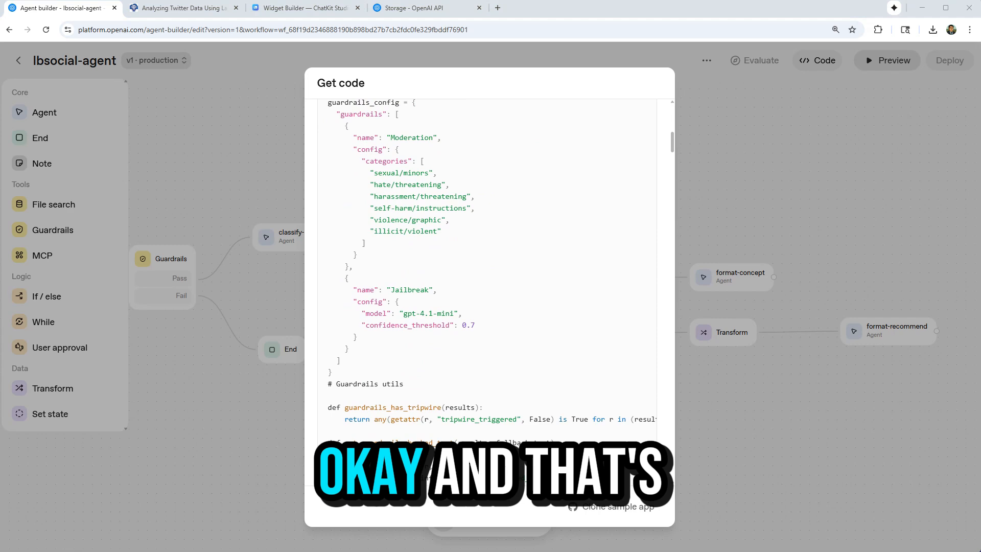